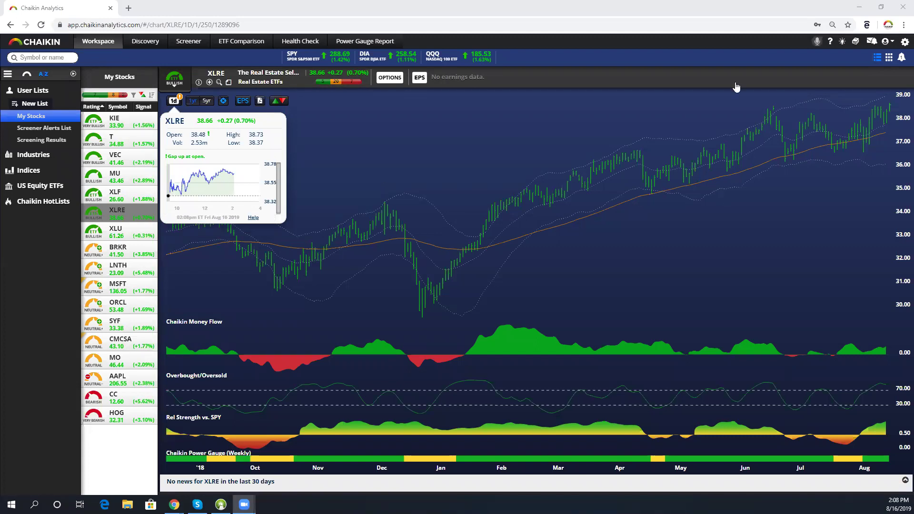
# Step: Open the Chaikin Insights site and show its Member Content posts
pyautogui.click(843, 42)
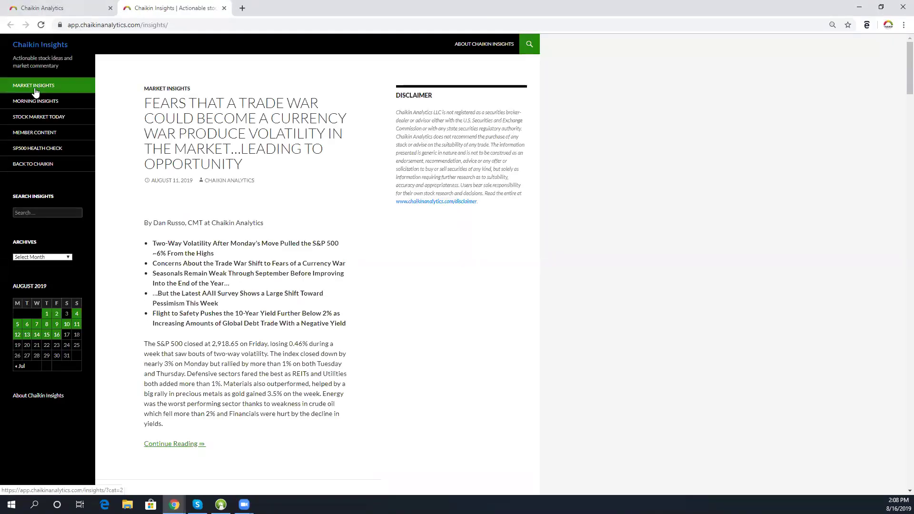
pyautogui.click(35, 132)
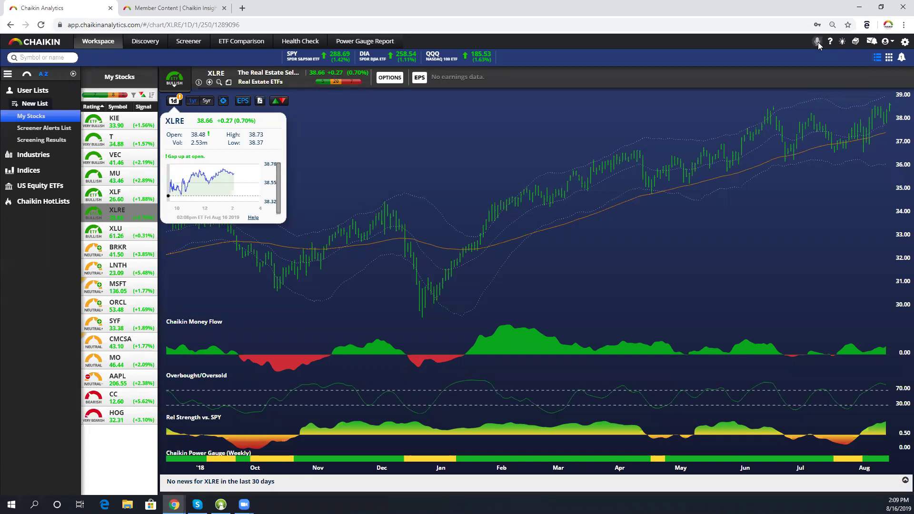
# Step: Open the Members-Only Sessions page from the workspace and close the Member Content page
pyautogui.click(855, 42)
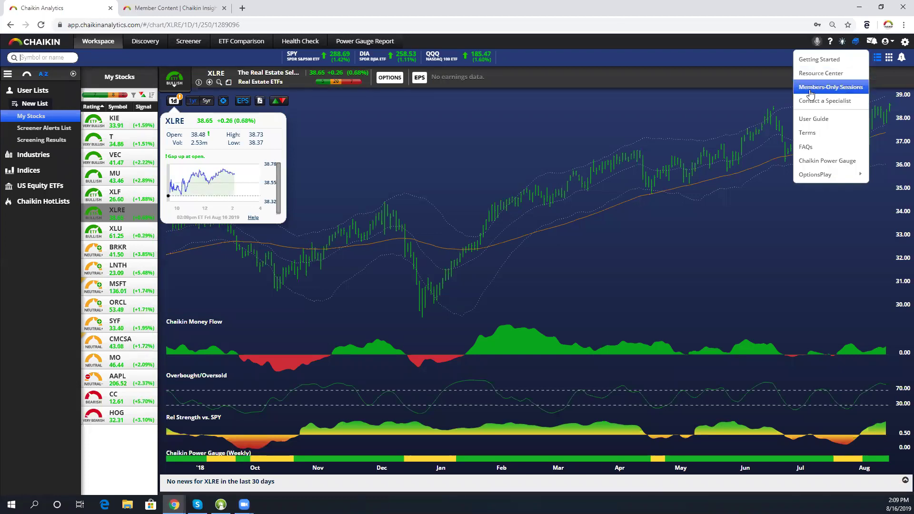
pyautogui.click(810, 91)
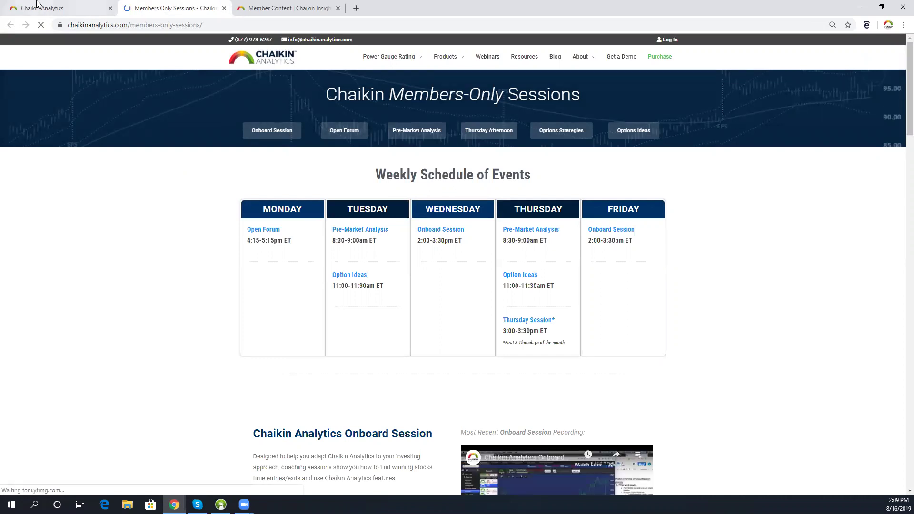
pyautogui.click(337, 9)
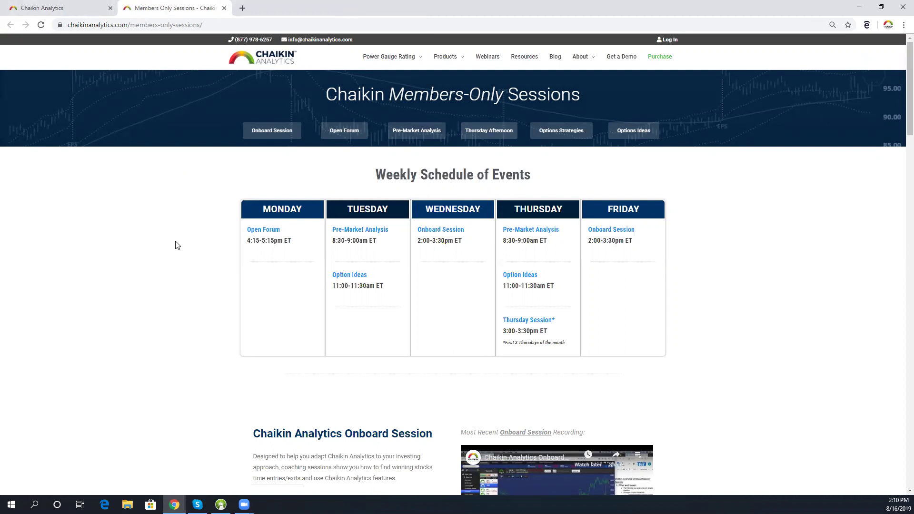
# Step: Reload the Members-Only Sessions page and review its weekly schedule and the sections for the individual sessions
pyautogui.scroll(-8, 264, 230)
pyautogui.scroll(2, 264, 230)
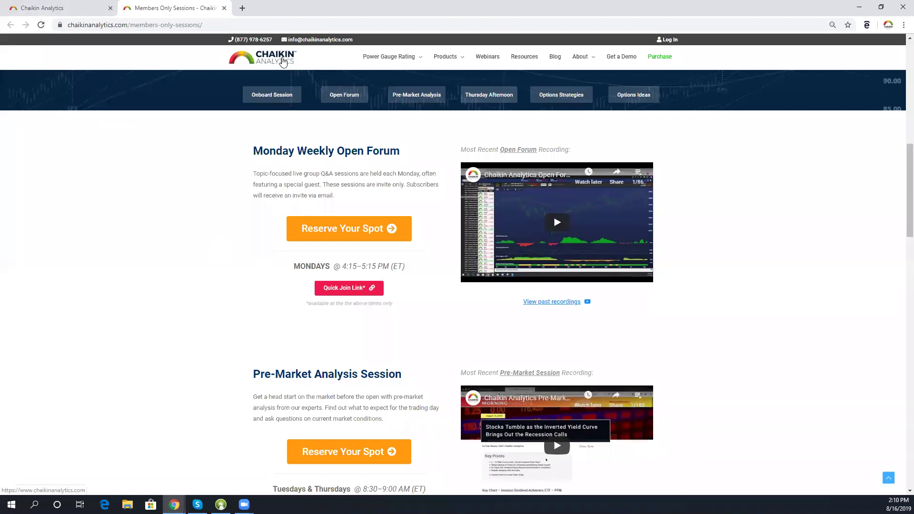
pyautogui.click(41, 25)
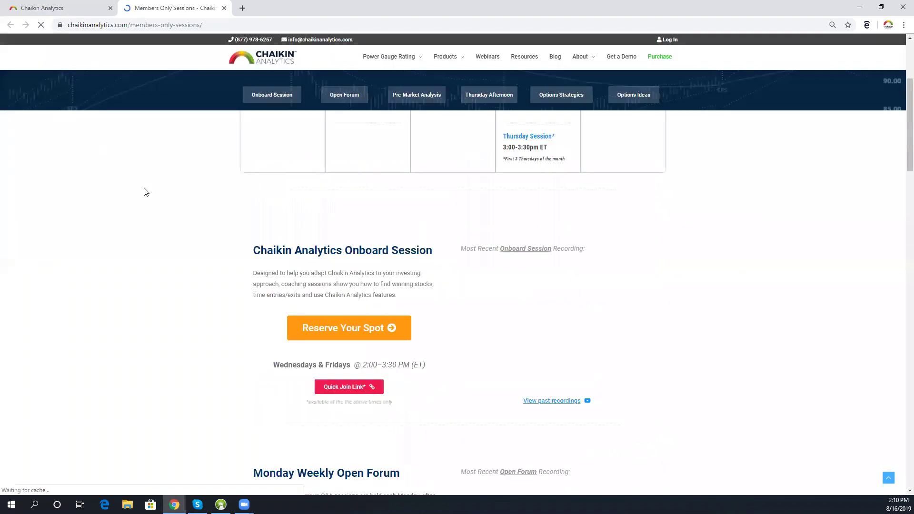
pyautogui.scroll(4, 119, 200)
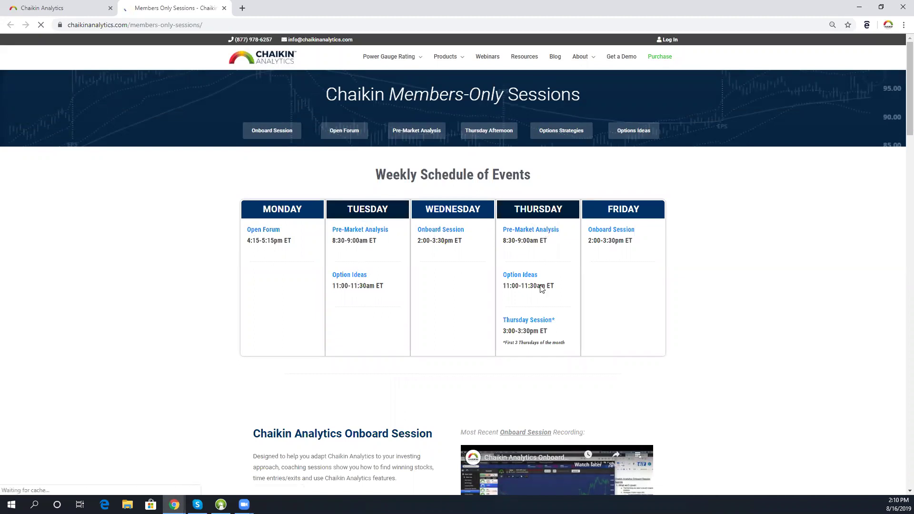
pyautogui.click(253, 232)
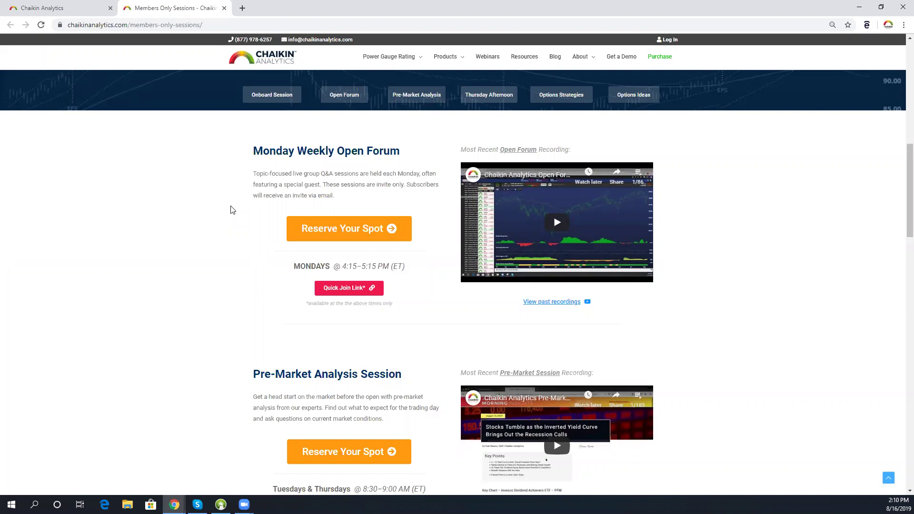
pyautogui.scroll(-2, 232, 209)
pyautogui.scroll(3, 231, 209)
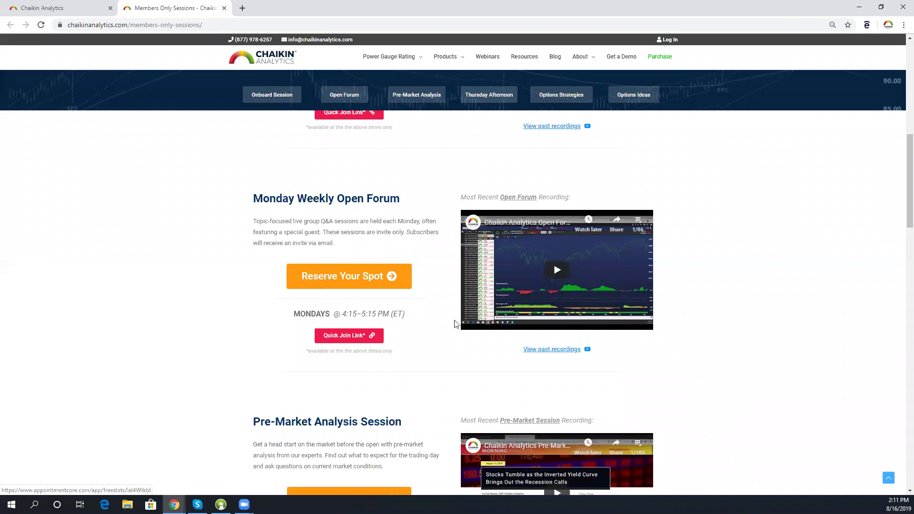
# Step: Look through the past Monday Open Forum recordings, and close the playlist and the sessions page
pyautogui.click(552, 353)
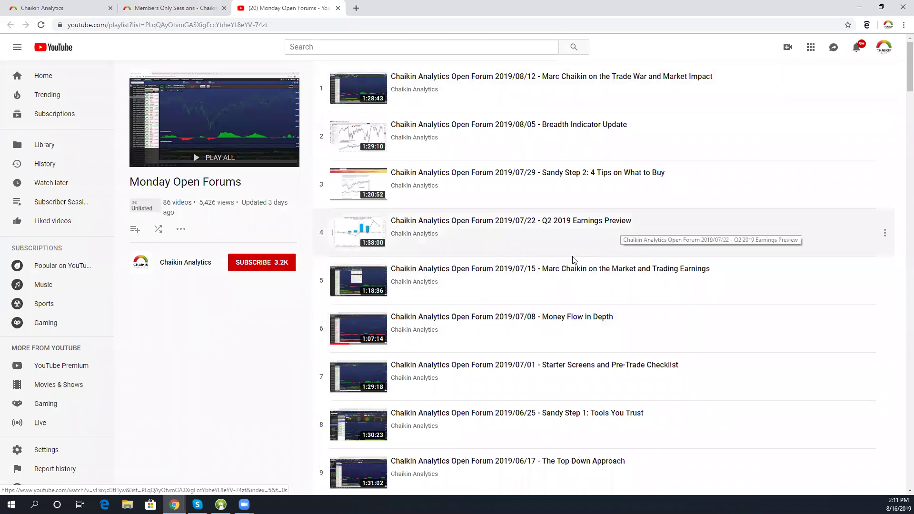
pyautogui.scroll(-2, 584, 265)
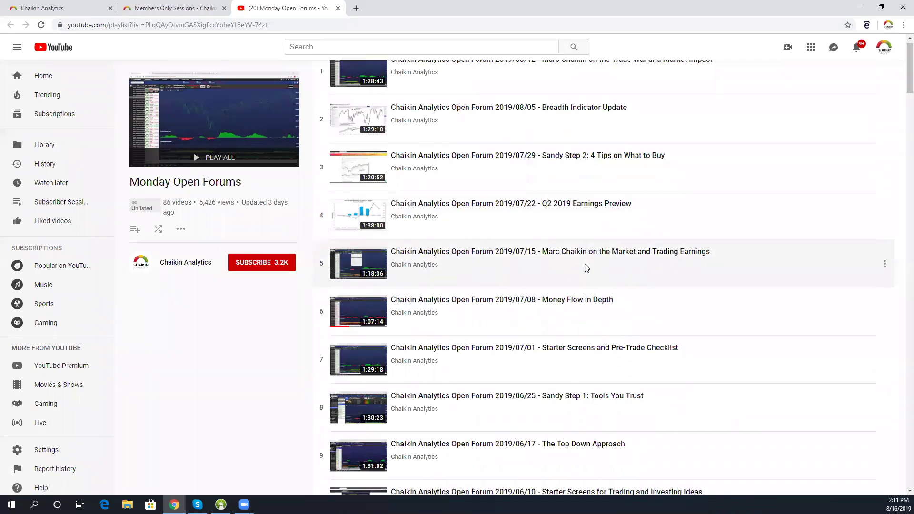
pyautogui.scroll(-1, 585, 266)
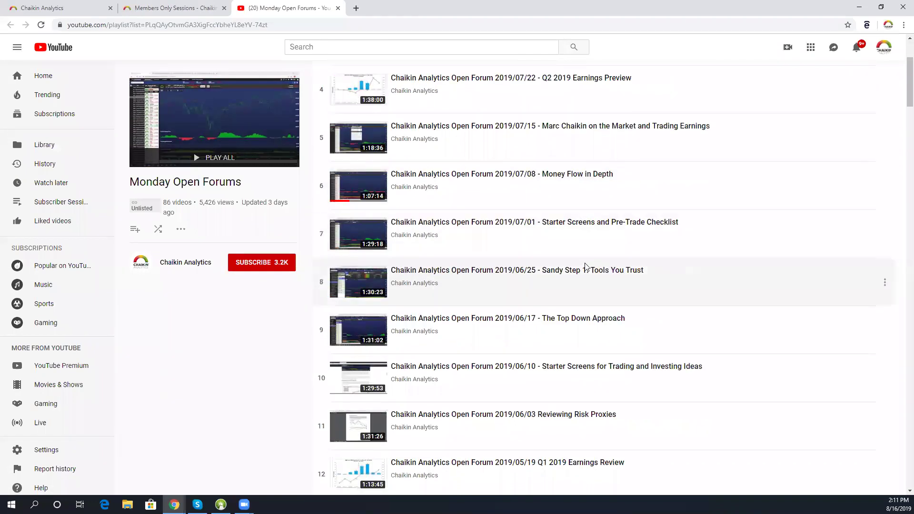
pyautogui.scroll(-3, 585, 265)
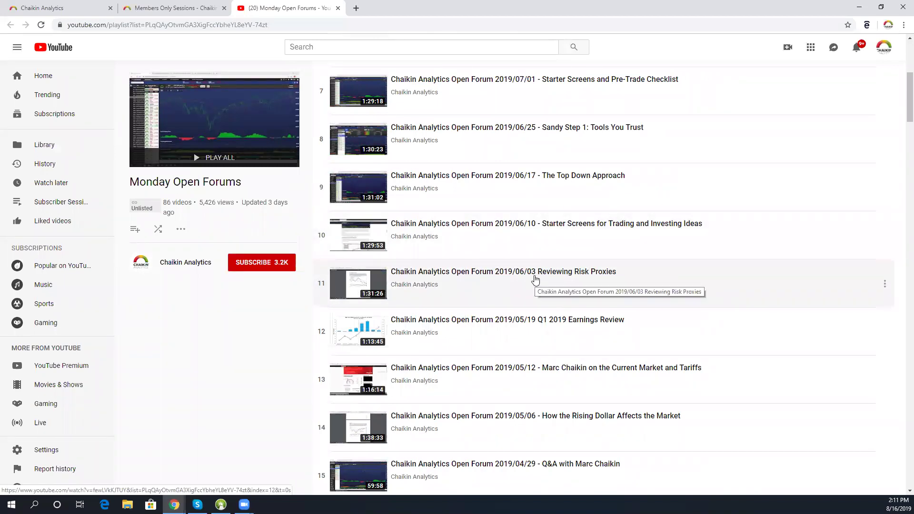
pyautogui.scroll(6, 536, 279)
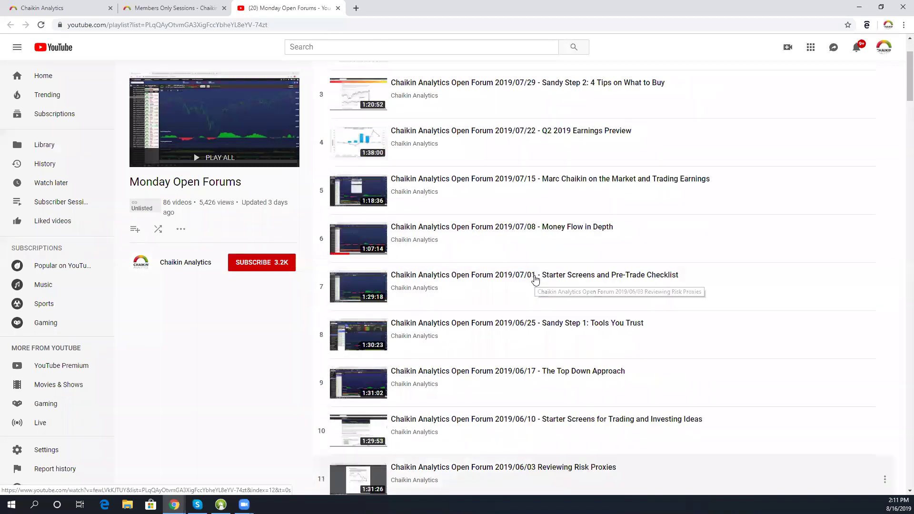
pyautogui.click(337, 8)
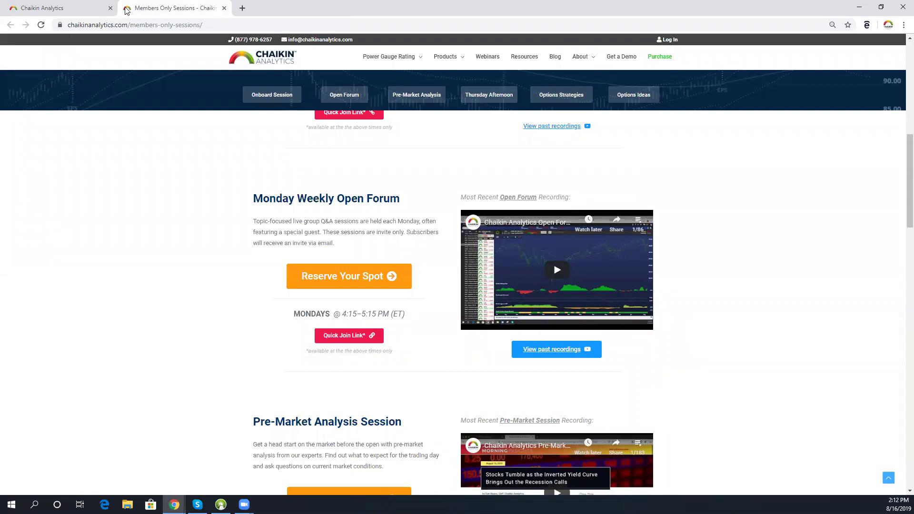
pyautogui.hotkey('ctrl', 'w')
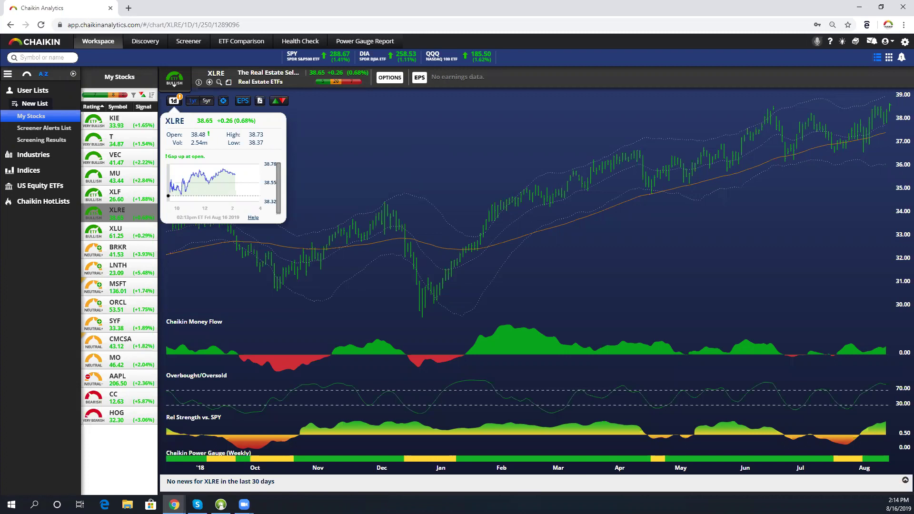
# Step: Delete the Screener Alerts List from the user lists
pyautogui.click(27, 117)
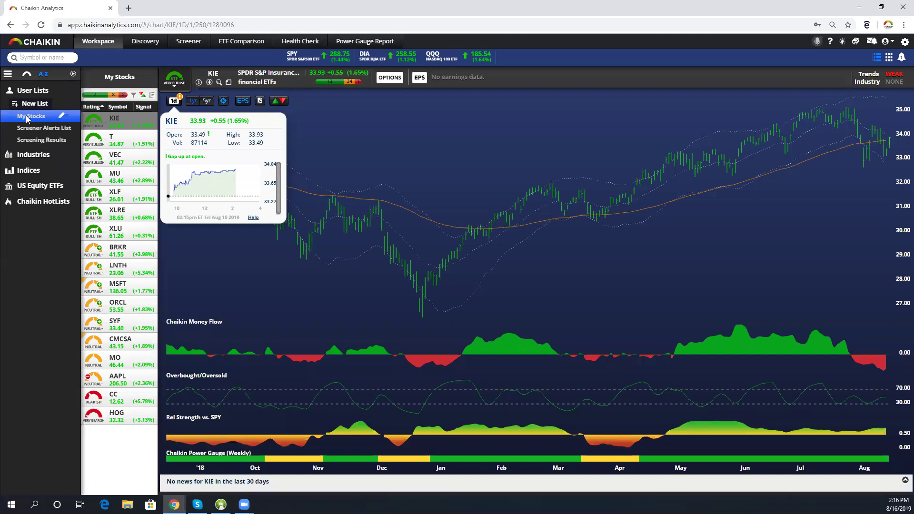
pyautogui.click(54, 130)
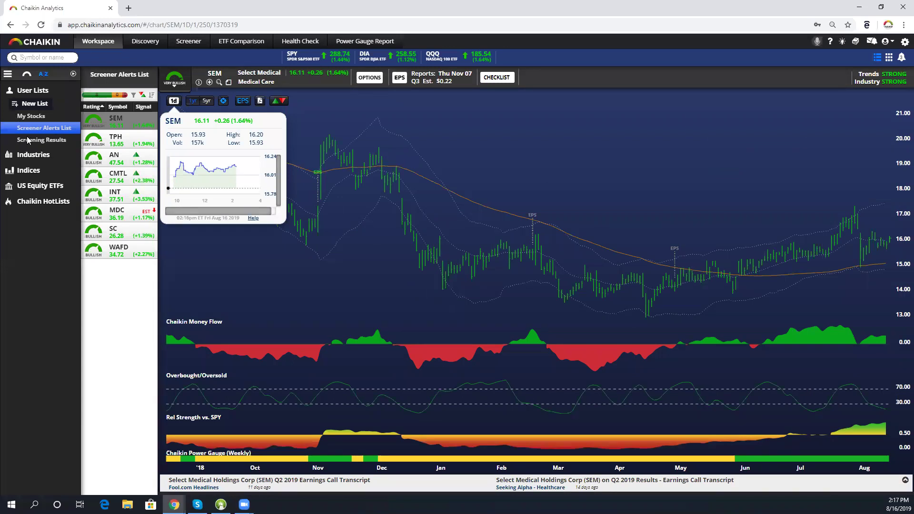
pyautogui.click(73, 128)
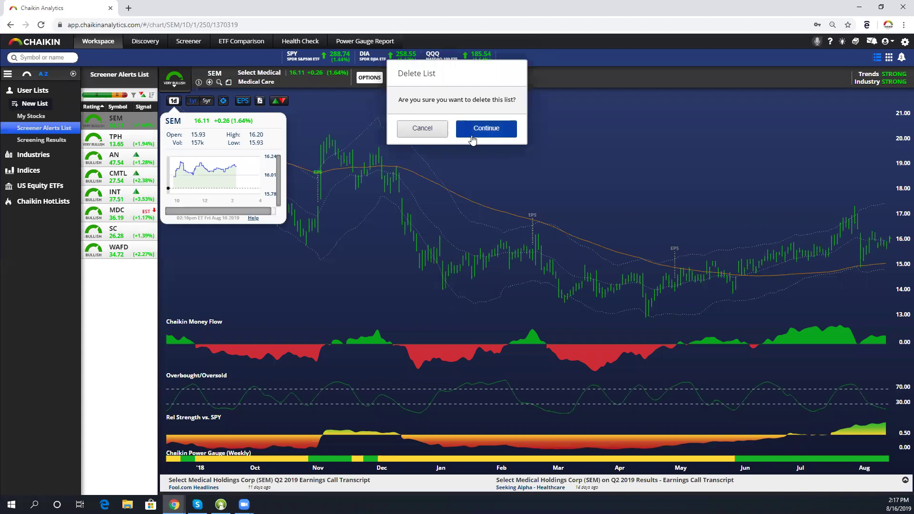
pyautogui.click(491, 135)
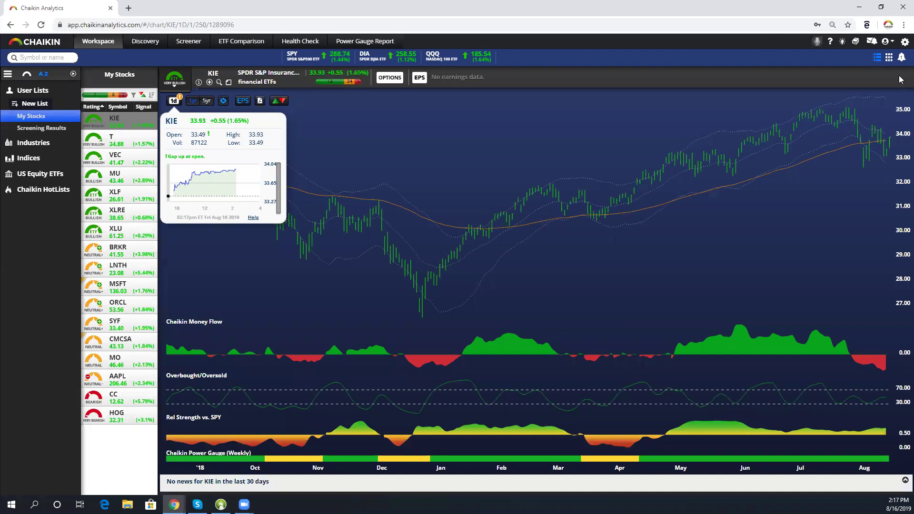
# Step: Start importing a list and choose the Jack's Stocks CSV file from the Desktop for upload
pyautogui.click(903, 42)
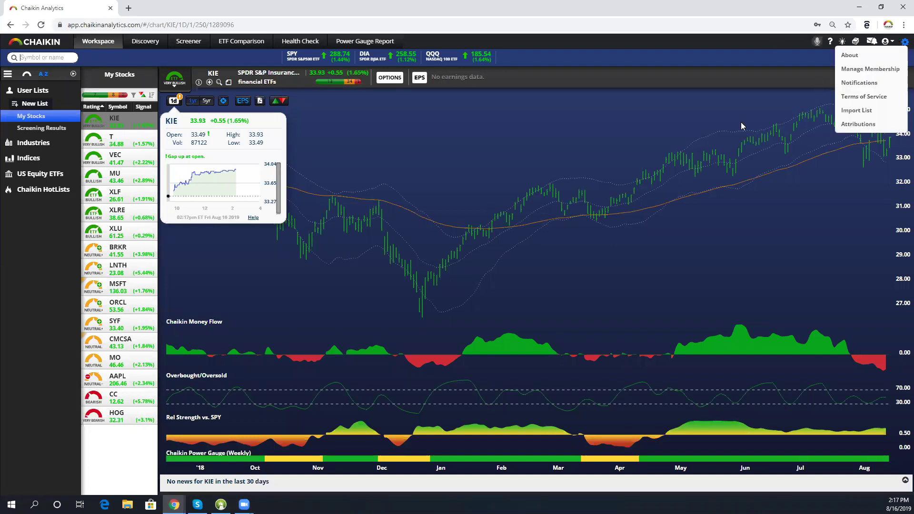
pyautogui.click(846, 113)
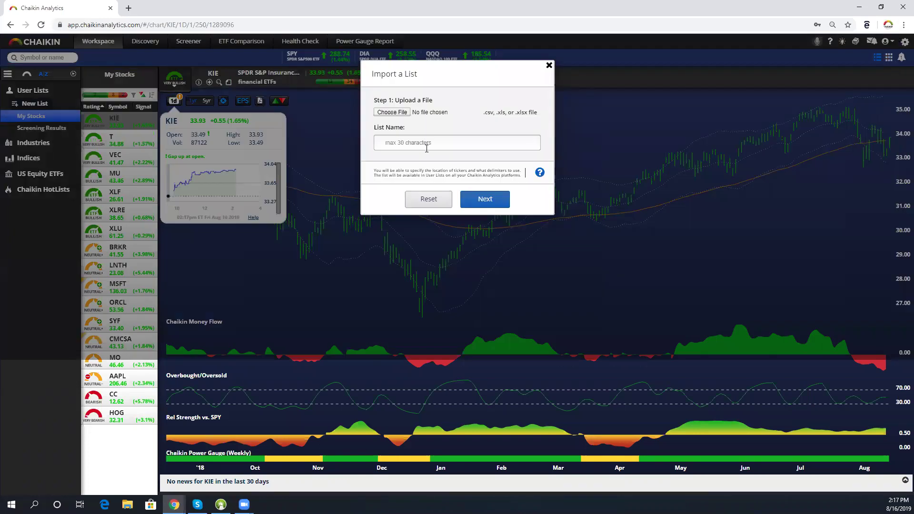
pyautogui.click(385, 113)
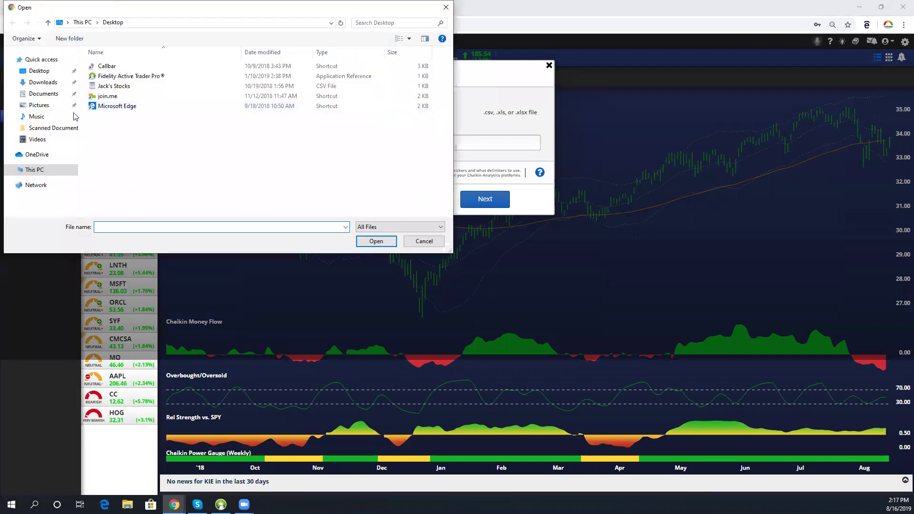
pyautogui.click(116, 89)
pyautogui.click(389, 238)
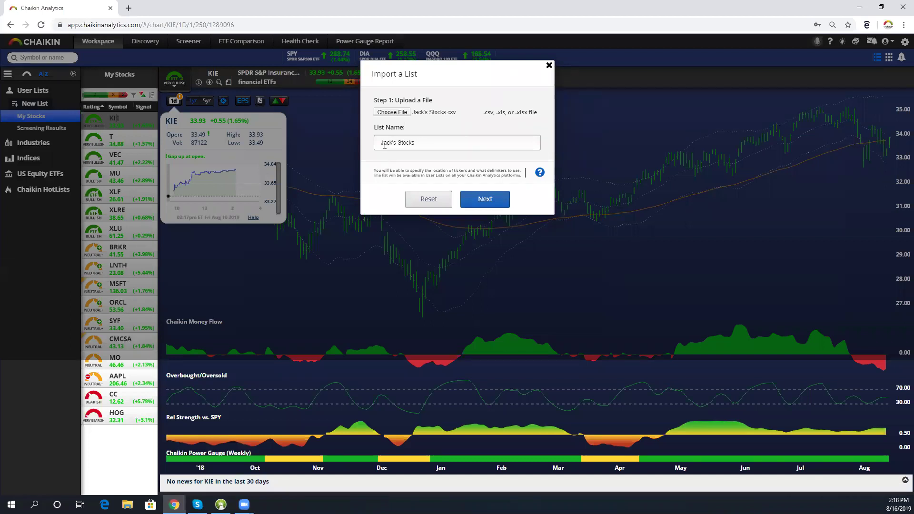
# Step: Import the file's comma-separated tickers from row 1, column A as the list Jack's Stocks, and close the import dialog
pyautogui.moveTo(381, 142); pyautogui.dragTo(418, 142)
pyautogui.click(440, 145)
pyautogui.click(485, 200)
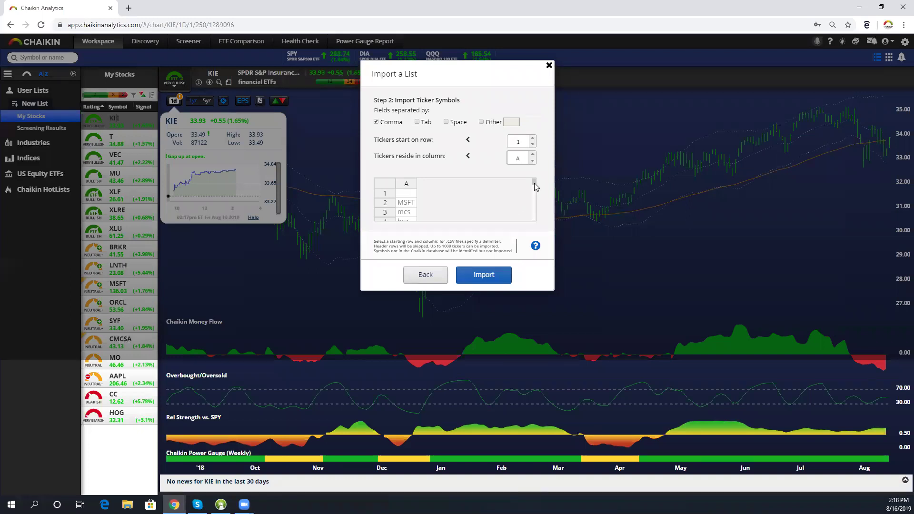
pyautogui.moveTo(534, 183)
pyautogui.mouseDown()
pyautogui.moveTo(537, 213)
pyautogui.moveTo(543, 185)
pyautogui.mouseUp()
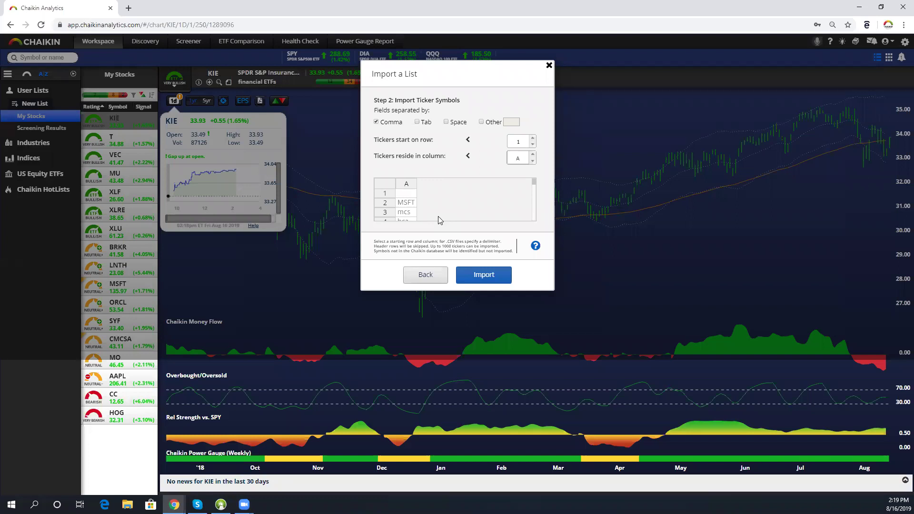
pyautogui.click(478, 275)
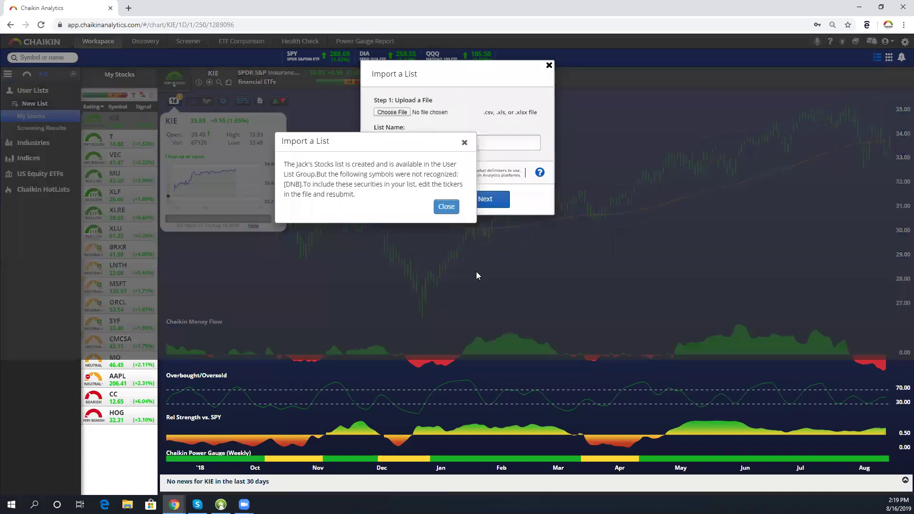
pyautogui.click(446, 206)
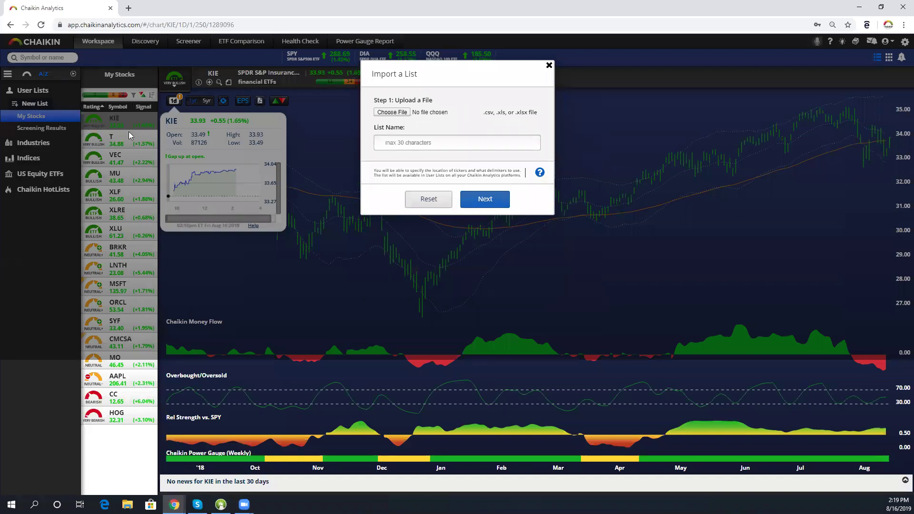
pyautogui.click(549, 66)
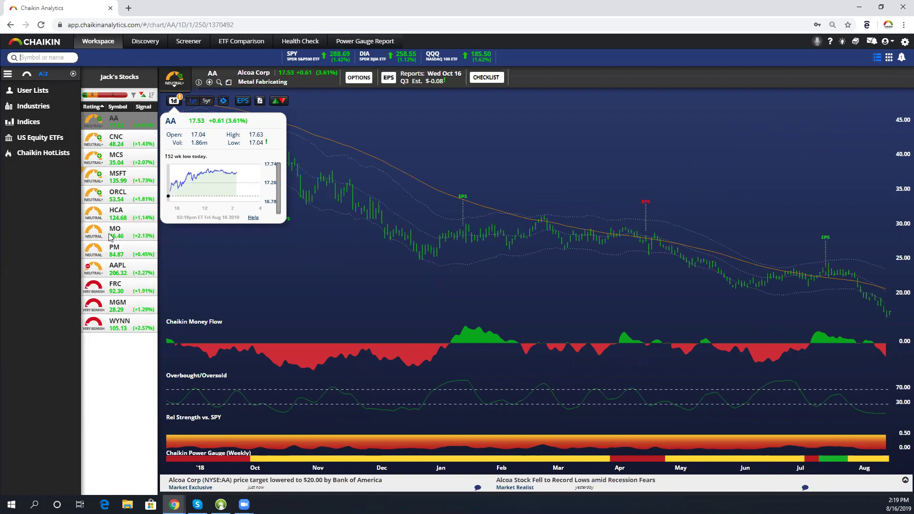
# Step: Create a new user list named Goose's Stocks
pyautogui.click(10, 93)
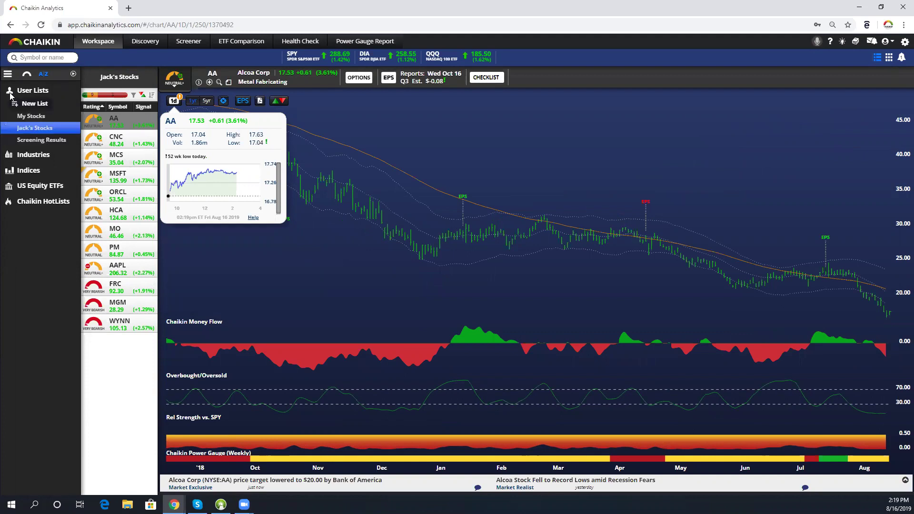
pyautogui.click(33, 104)
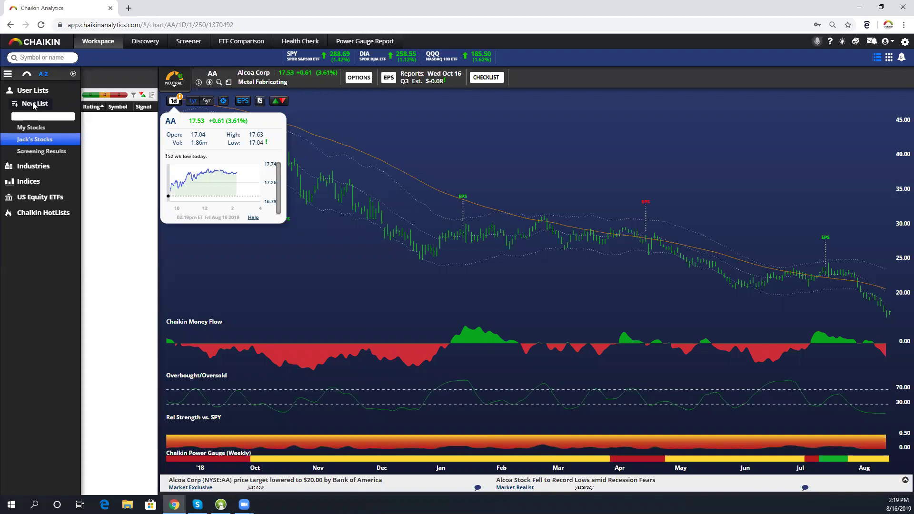
pyautogui.write("Goose's Stocks")
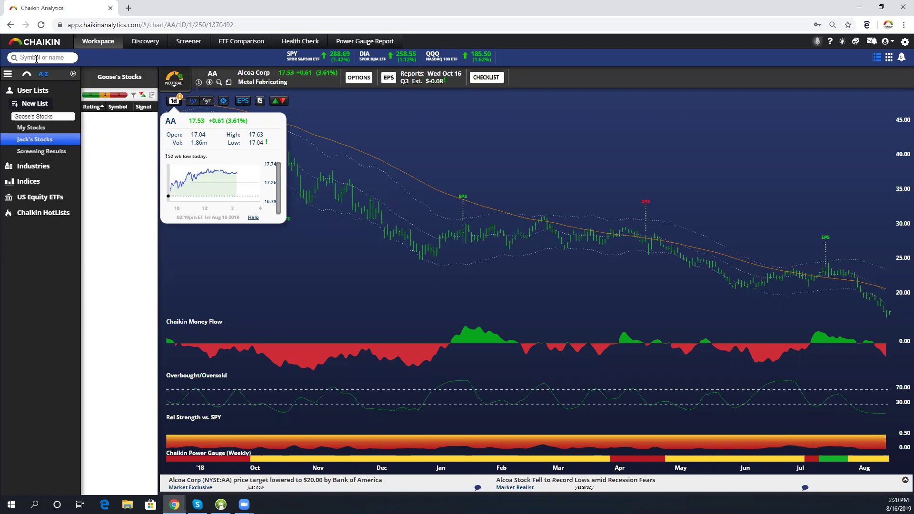
pyautogui.press('Return')
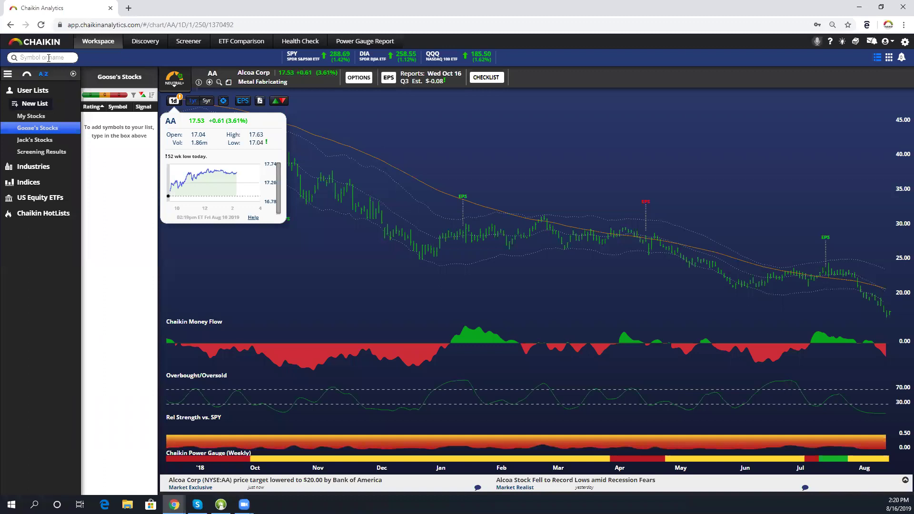
# Step: Add Cisco (CSCO) and Walmart (WMT) to Goose's Stocks, hiding the one-day quote pop-up
pyautogui.write('ds')
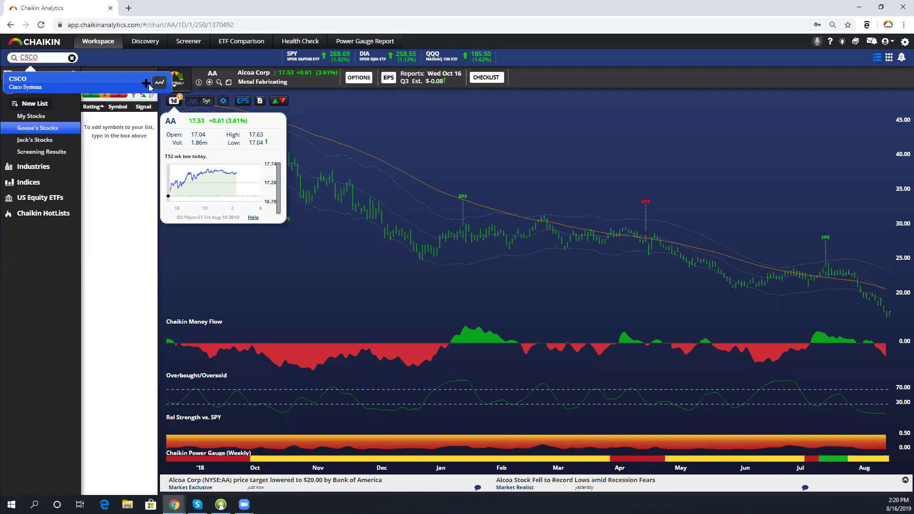
pyautogui.click(145, 83)
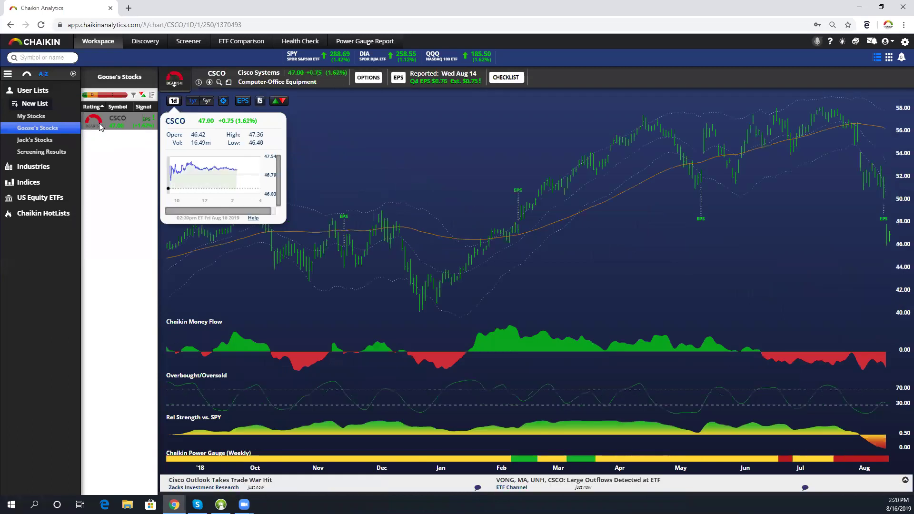
pyautogui.click(174, 101)
pyautogui.click(173, 101)
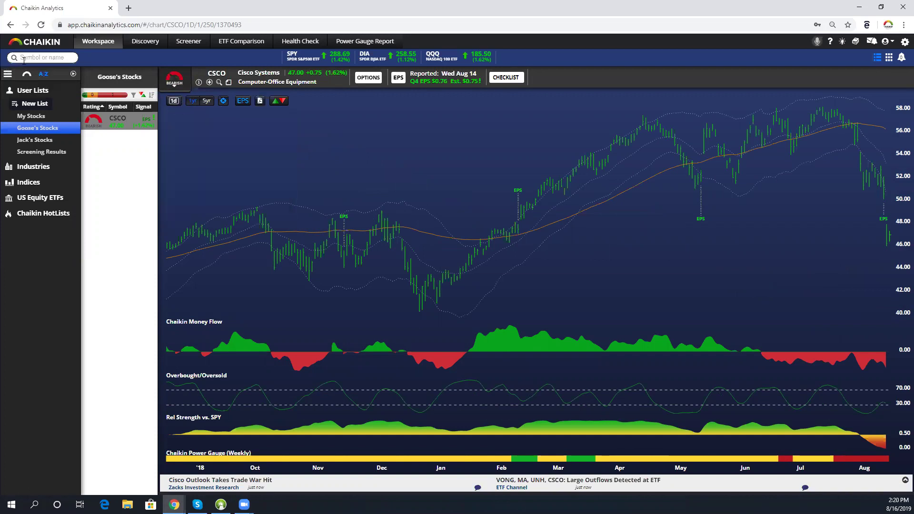
pyautogui.write('WALMArt')
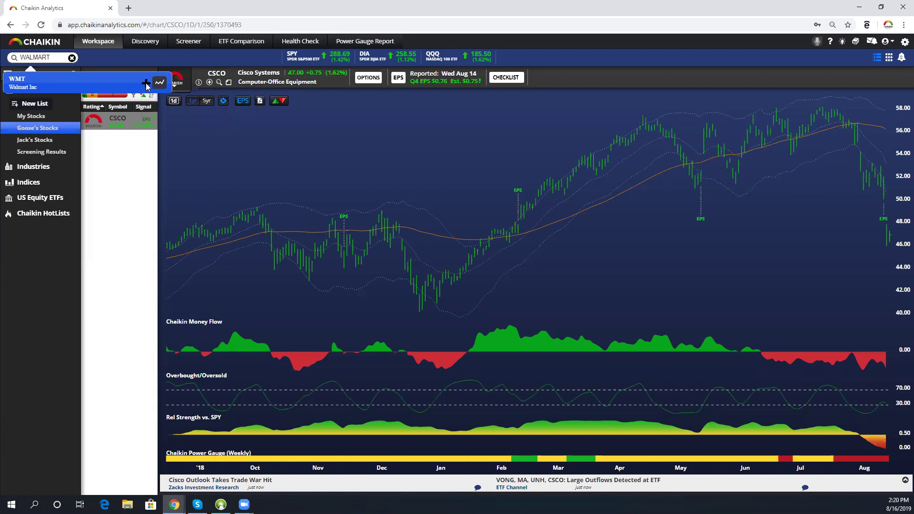
pyautogui.click(147, 84)
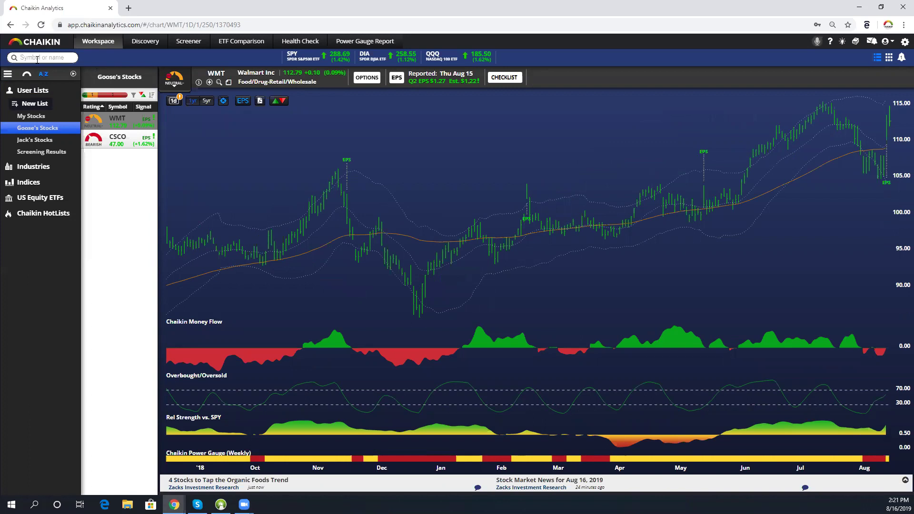
# Step: Look up JPM, open its chart and add the symbol from there to the My Stocks list
pyautogui.write('JPM')
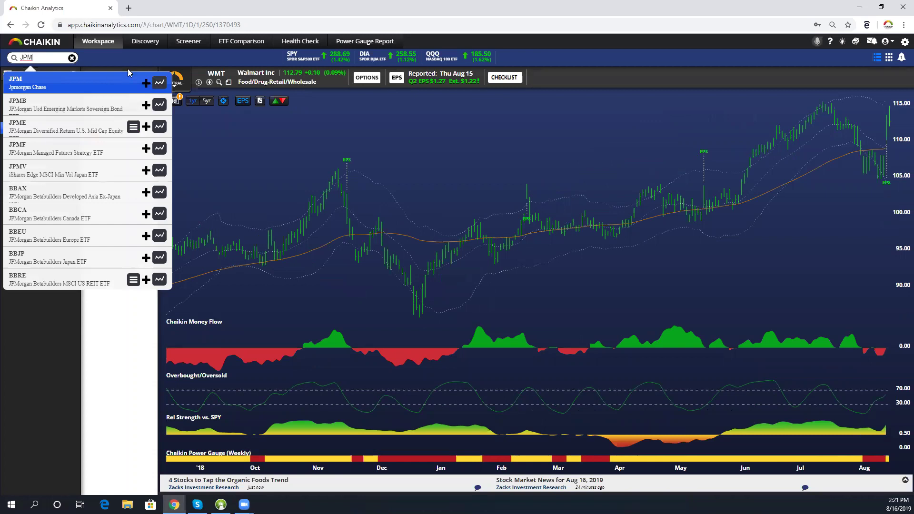
pyautogui.click(159, 82)
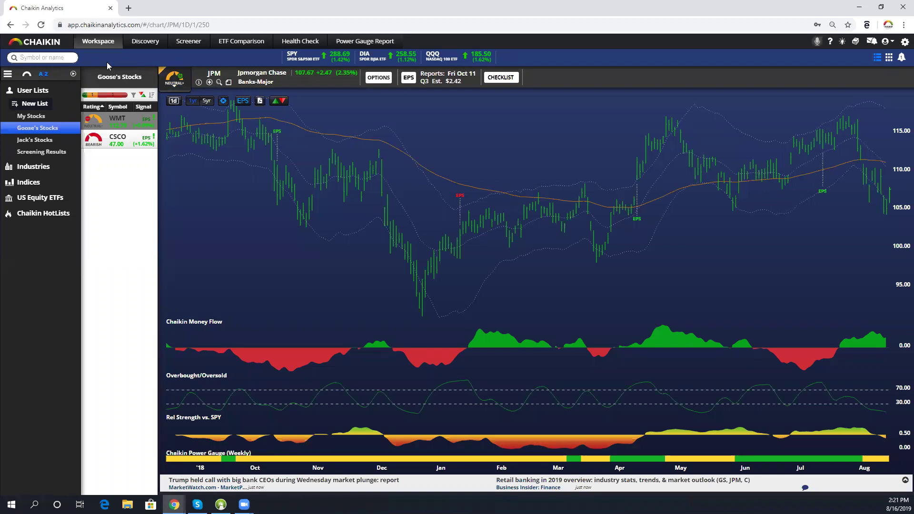
pyautogui.click(210, 83)
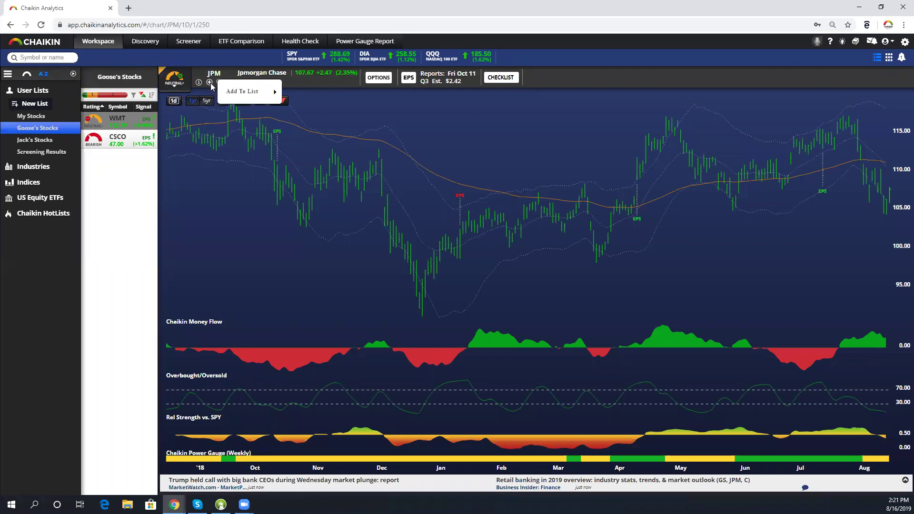
pyautogui.moveTo(249, 92)
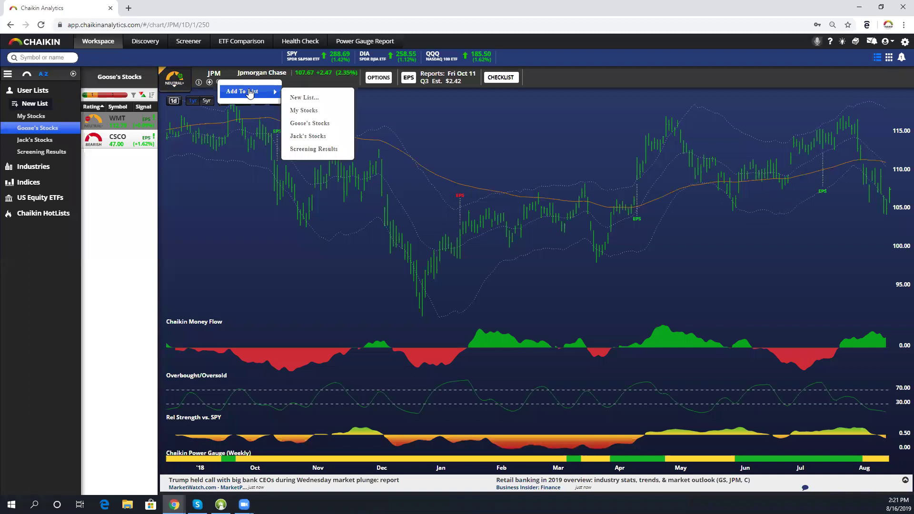
pyautogui.click(302, 112)
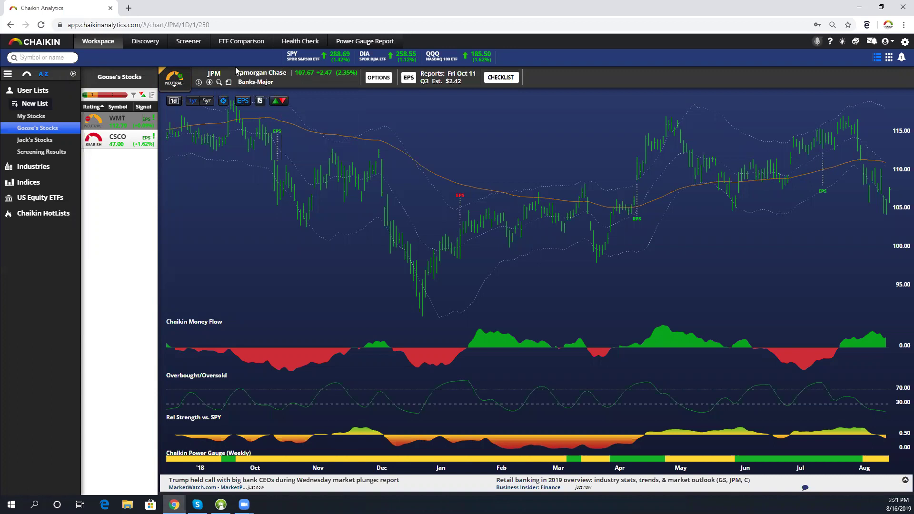
# Step: Add the charted JPM symbol to the Goose's Stocks list as well
pyautogui.click(210, 82)
pyautogui.moveTo(242, 92)
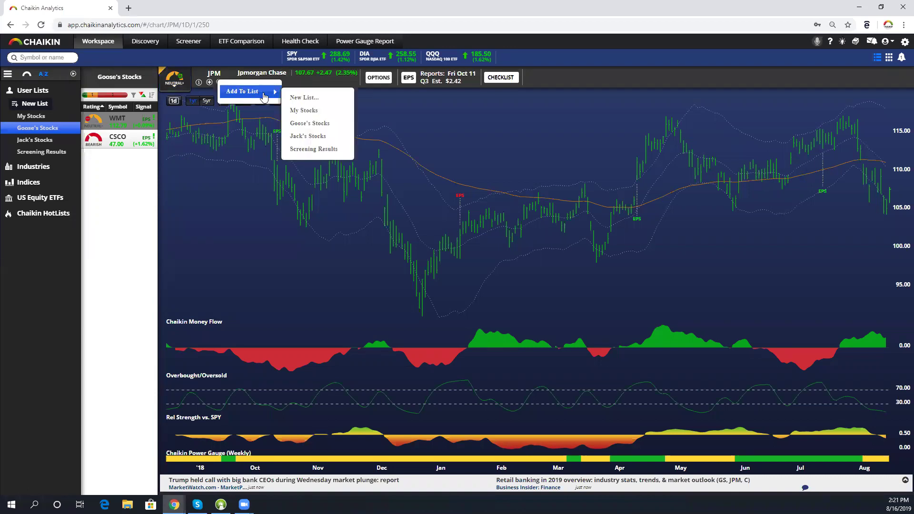
pyautogui.click(303, 123)
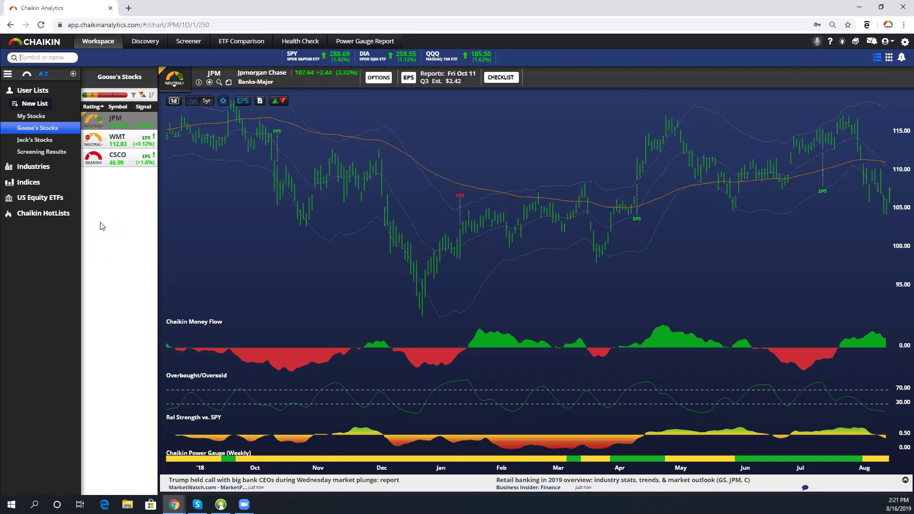
# Step: Open the My Stocks list, look up MSFT and add it to the list
pyautogui.click(30, 115)
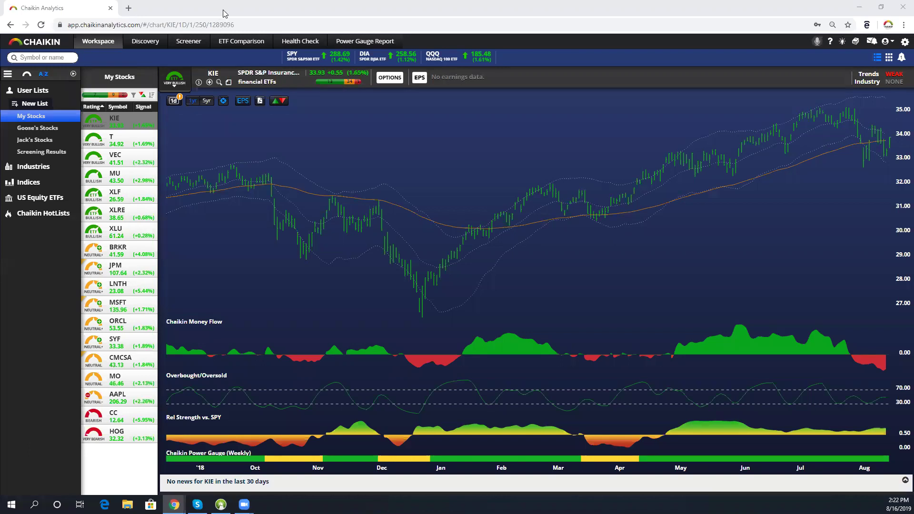
pyautogui.click(44, 59)
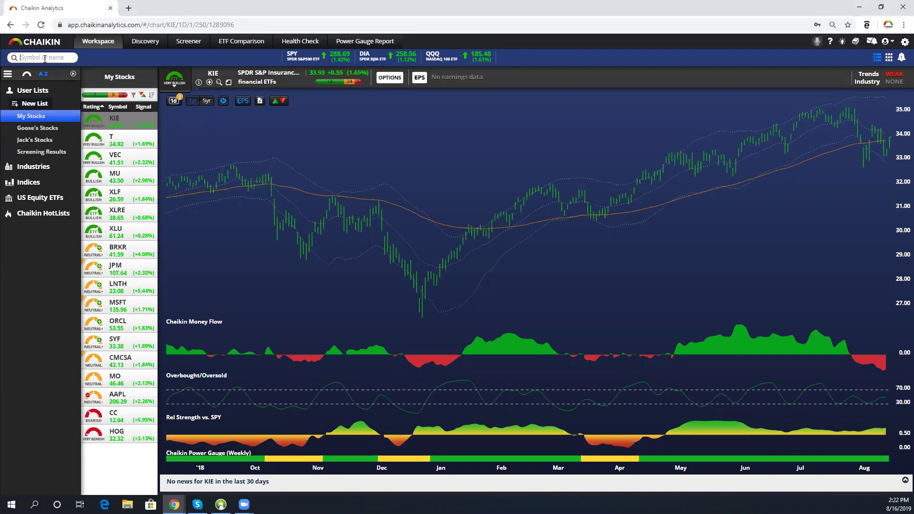
pyautogui.write('MSFT')
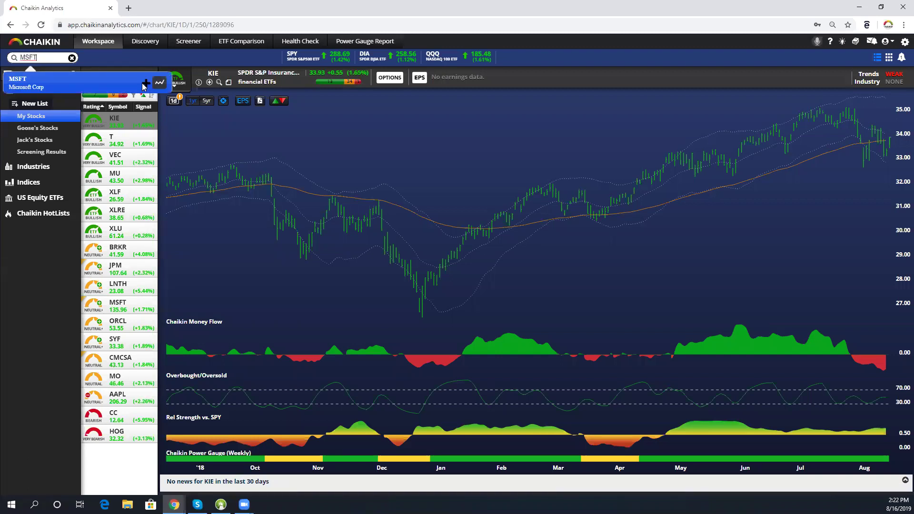
pyautogui.click(147, 85)
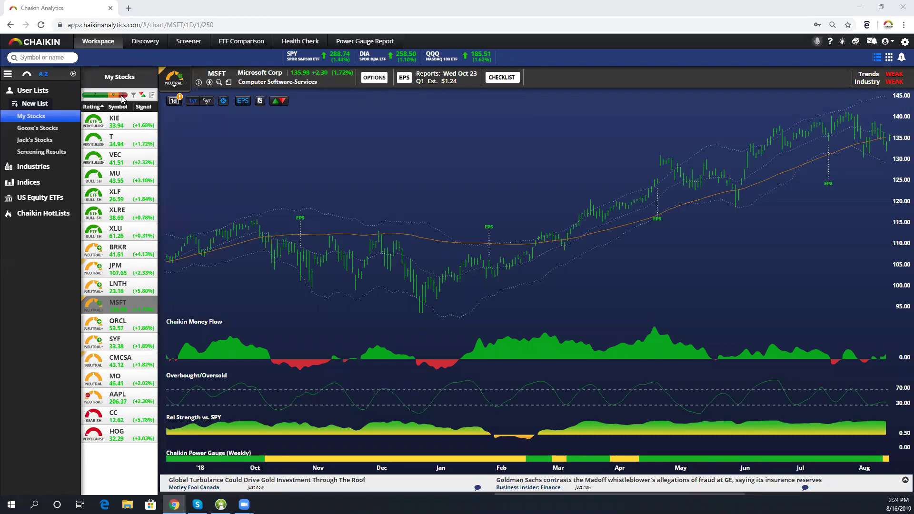
# Step: Compare the rating distribution bar of Goose's Stocks with that of My Stocks
pyautogui.click(38, 127)
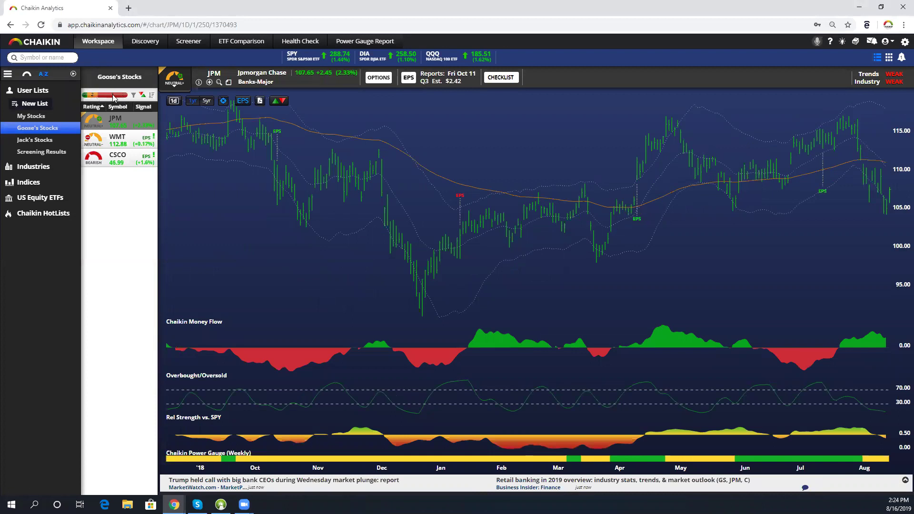
pyautogui.click(31, 117)
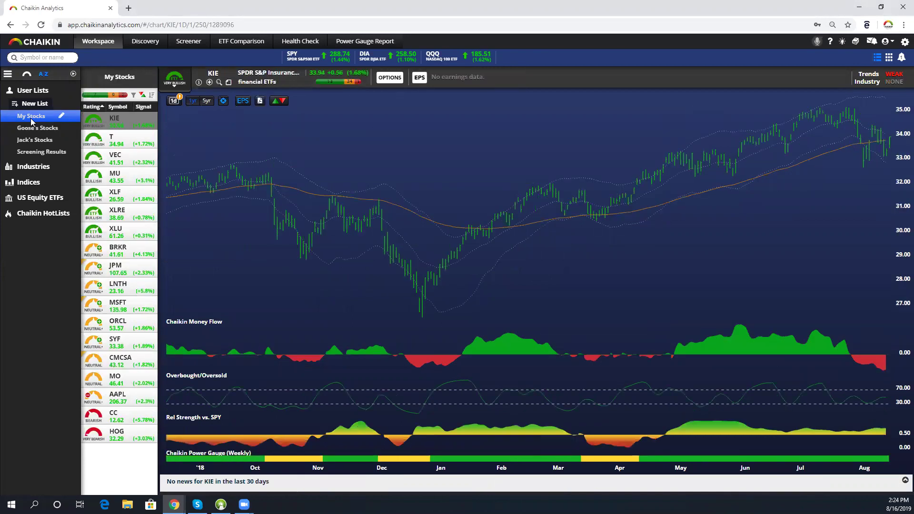
# Step: Expand the Industries group with its rating bars, examine the whole industry ranking, and collapse the group and bars again
pyautogui.click(27, 167)
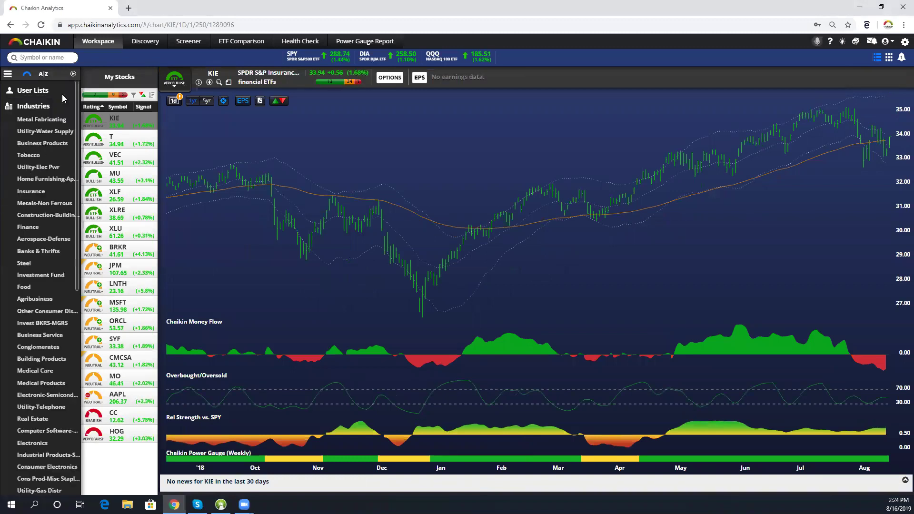
pyautogui.click(73, 74)
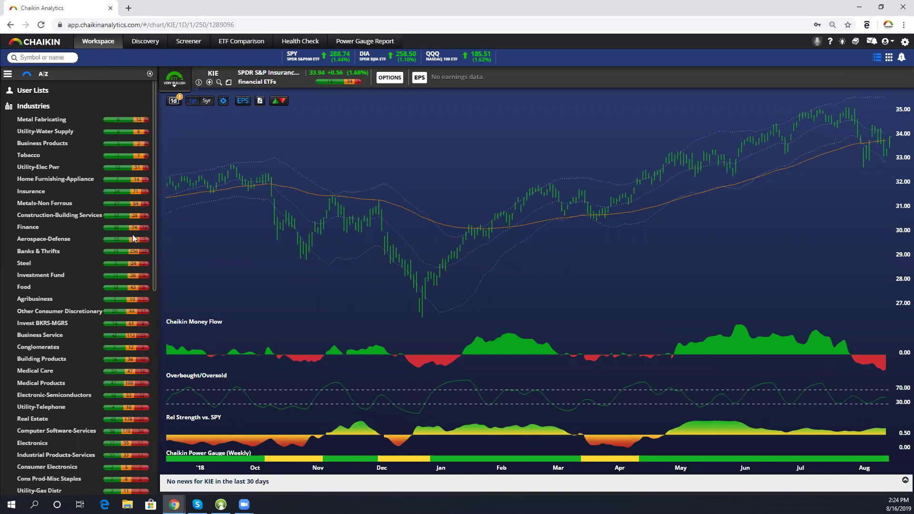
pyautogui.scroll(-1, 83, 261)
pyautogui.scroll(-10, 94, 358)
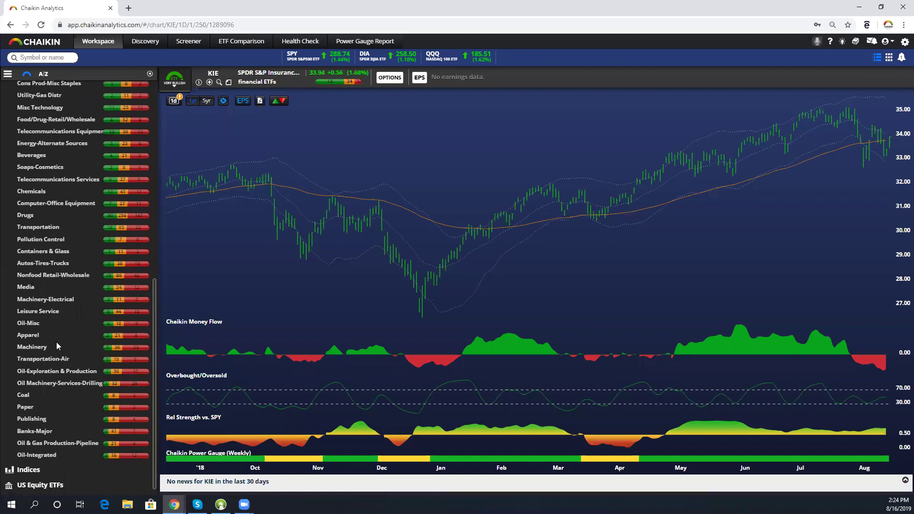
pyautogui.scroll(11, 57, 345)
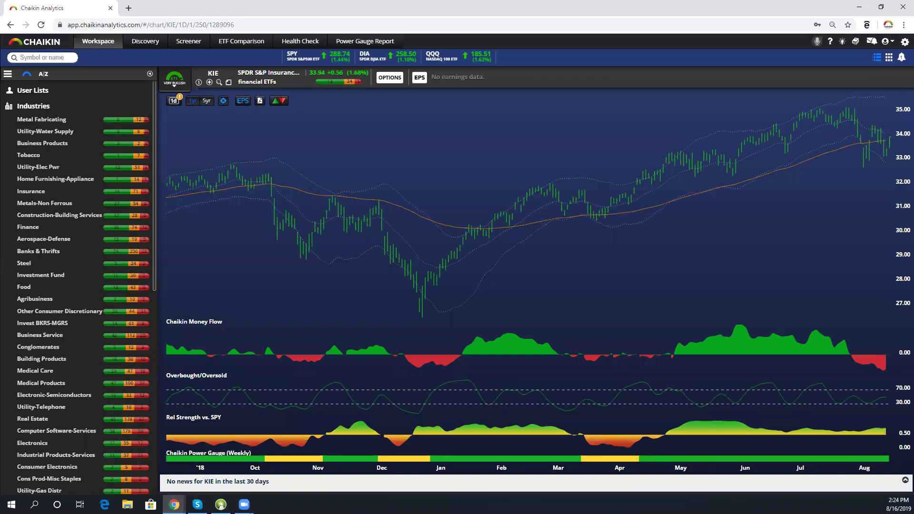
pyautogui.click(20, 109)
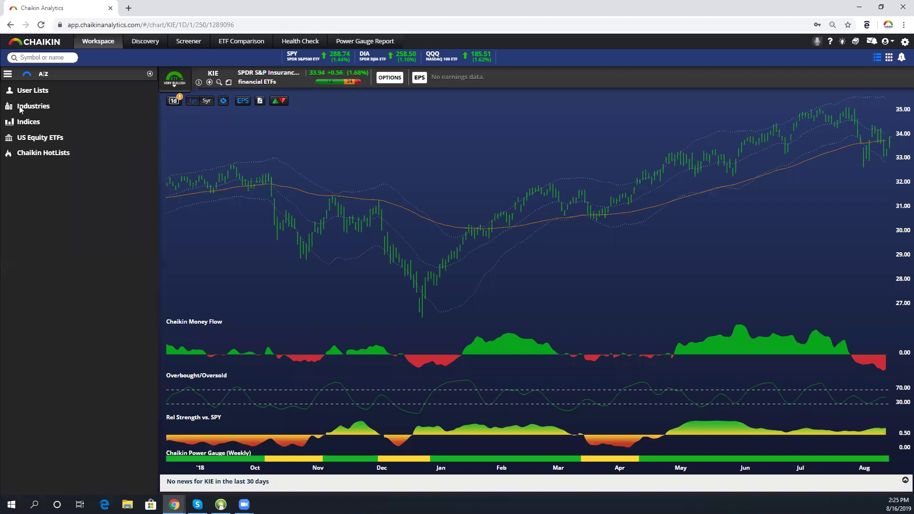
pyautogui.click(149, 75)
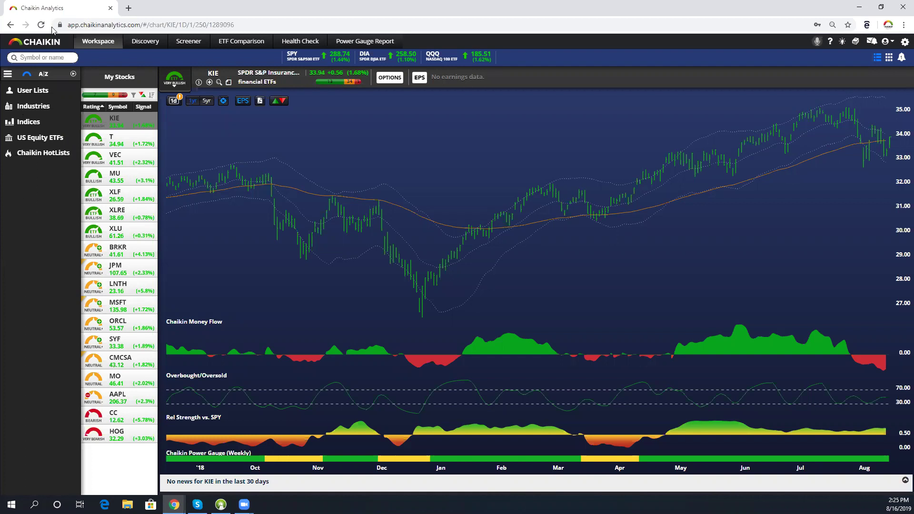
# Step: Select all symbols in My Stocks and export the list as a CSV file
pyautogui.rightClick(132, 119)
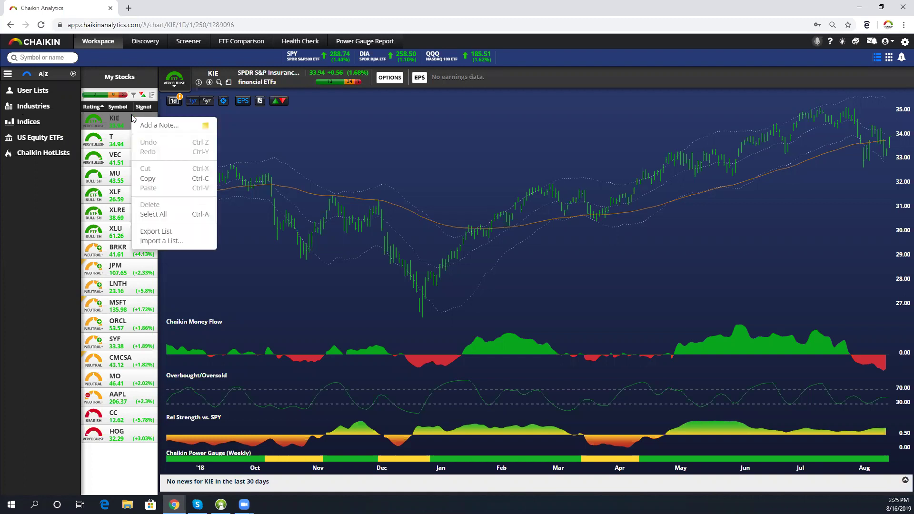
pyautogui.click(146, 216)
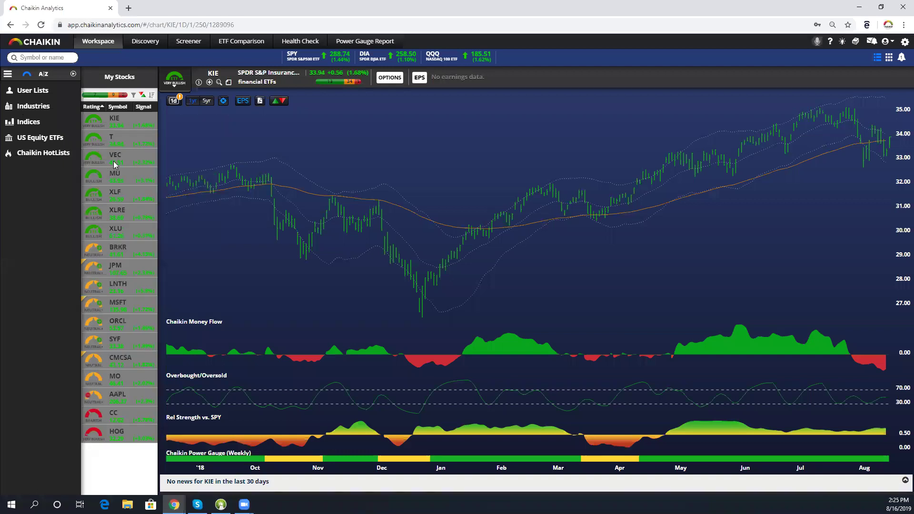
pyautogui.rightClick(139, 120)
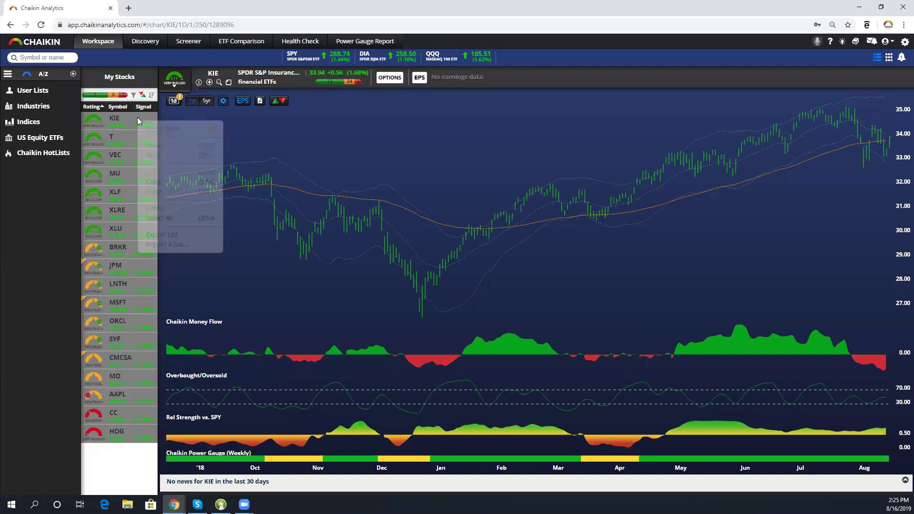
pyautogui.click(171, 235)
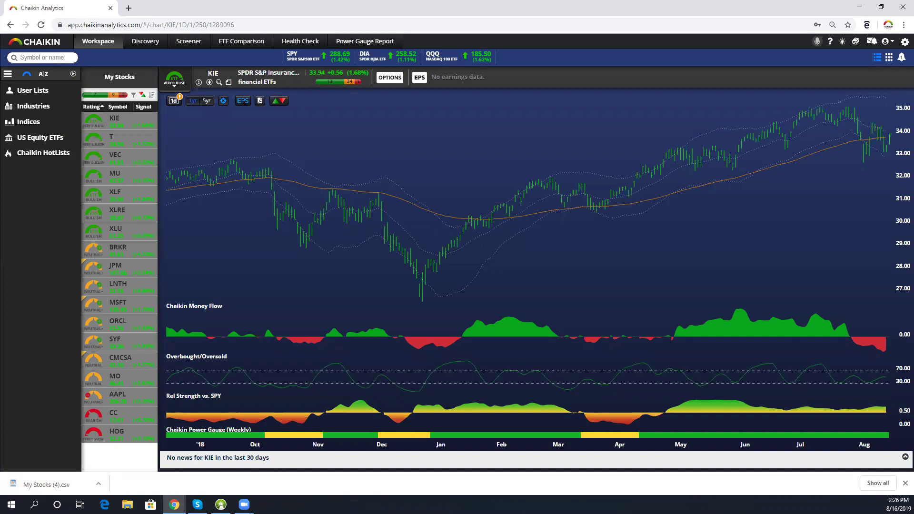
# Step: Show the one-day quote pop-up and check the actions offered for KIE and JPM in My Stocks
pyautogui.click(174, 101)
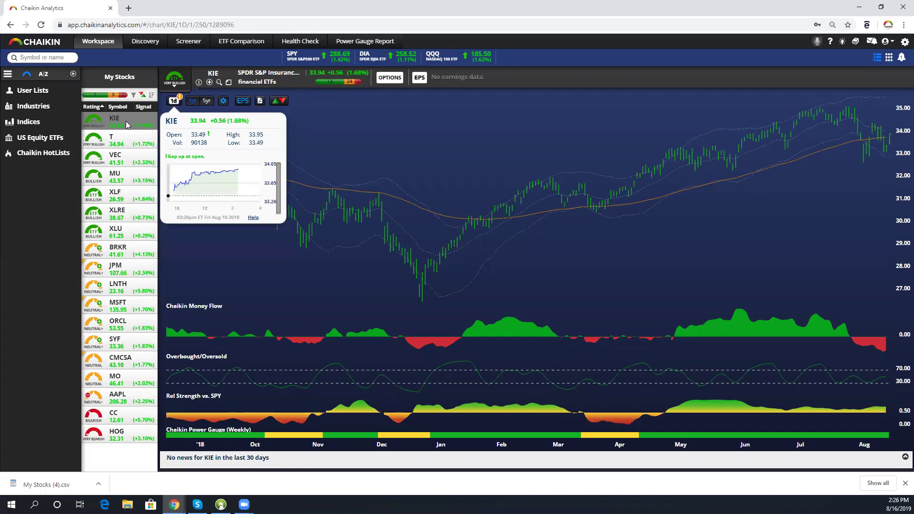
pyautogui.rightClick(126, 125)
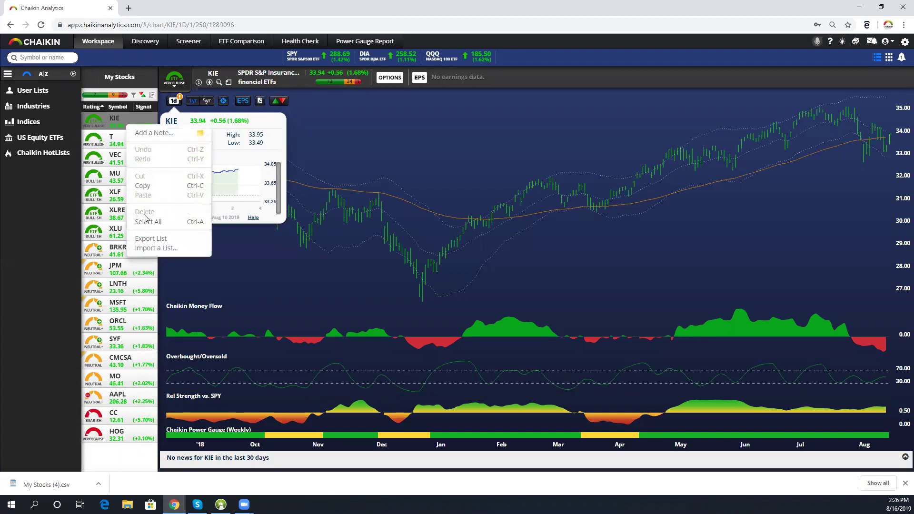
pyautogui.click(101, 266)
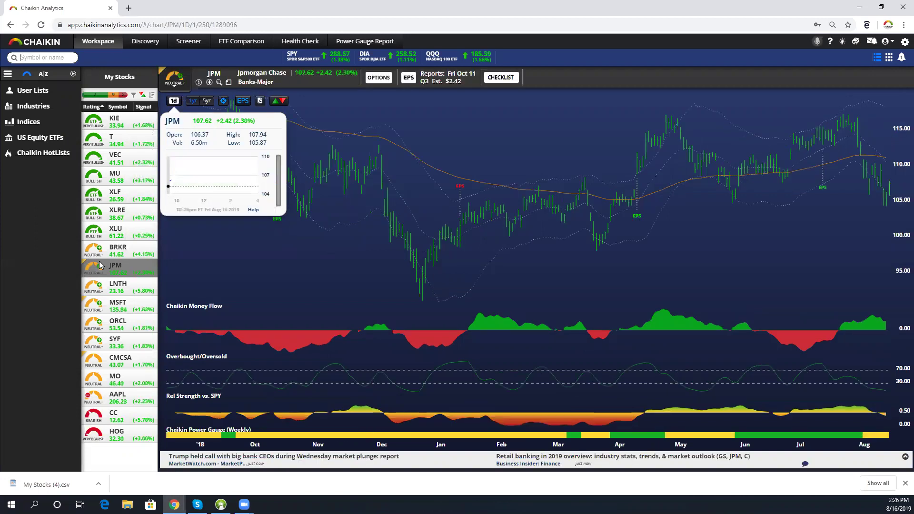
pyautogui.rightClick(100, 266)
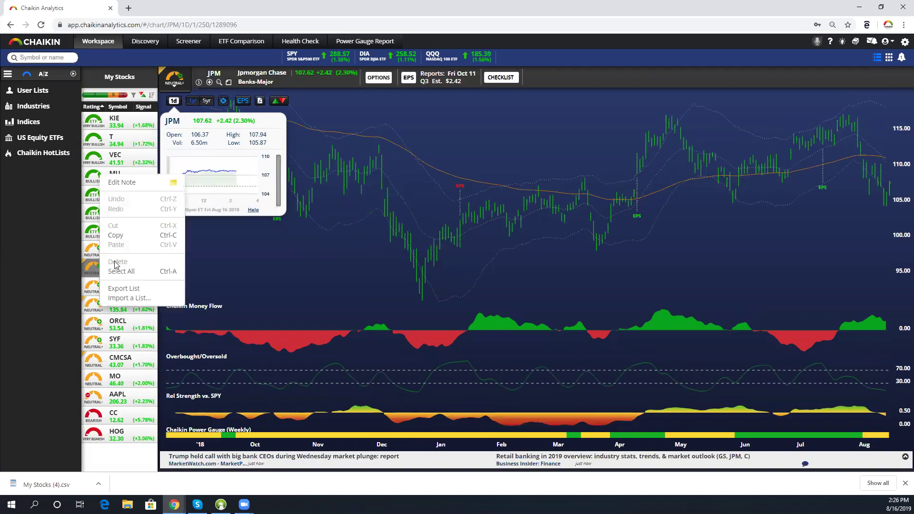
pyautogui.click(52, 264)
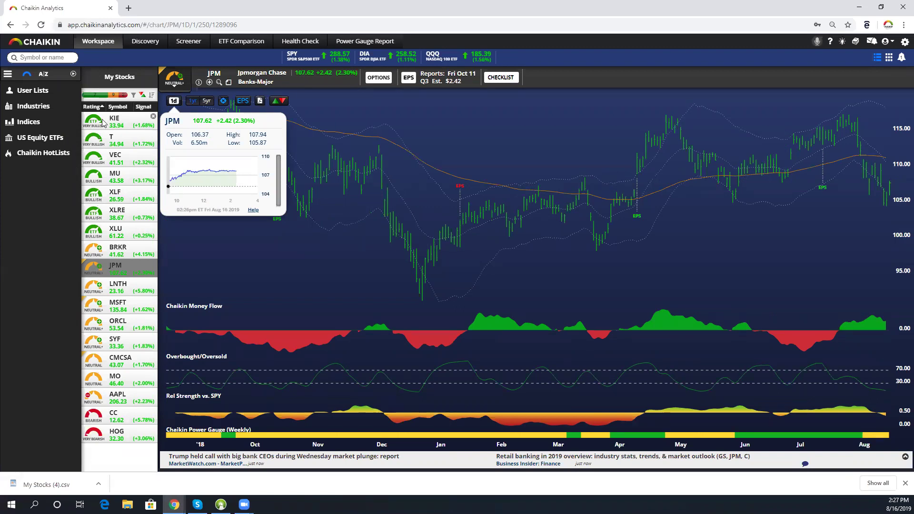
# Step: Select all symbols in My Stocks and copy them
pyautogui.click(109, 338)
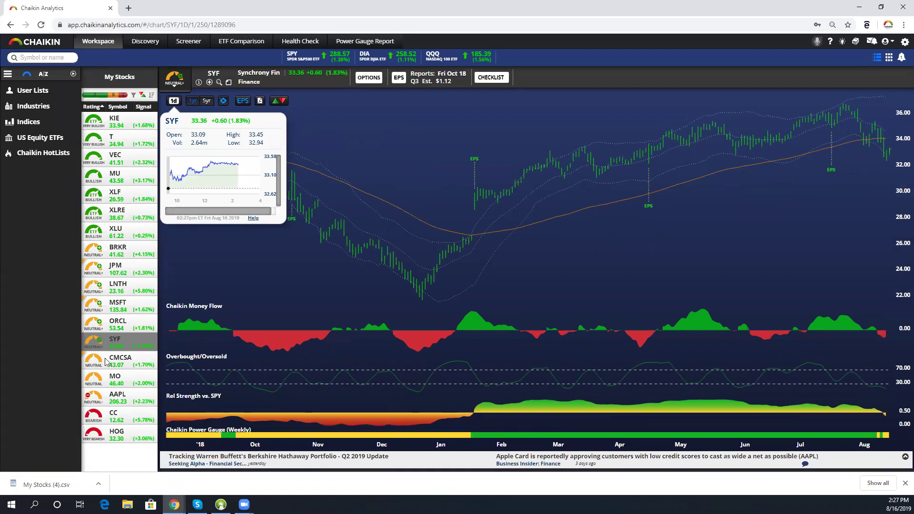
pyautogui.rightClick(130, 345)
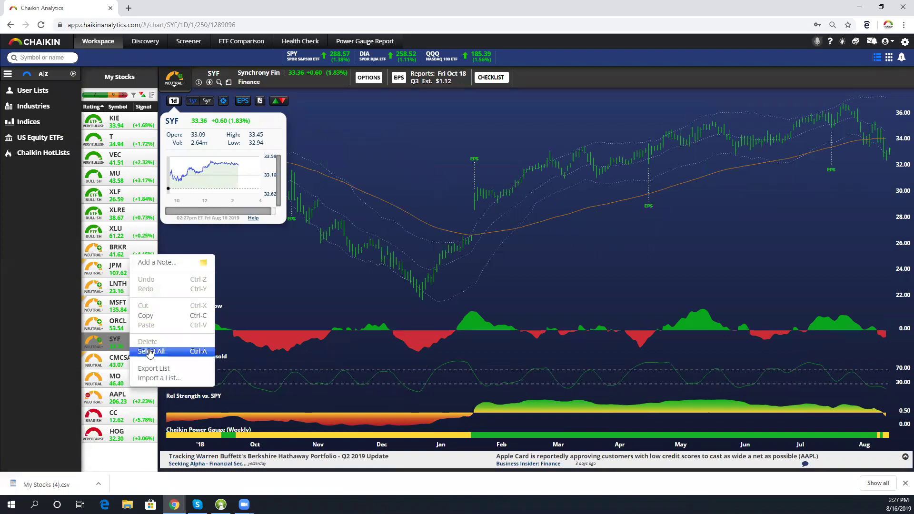
pyautogui.click(149, 352)
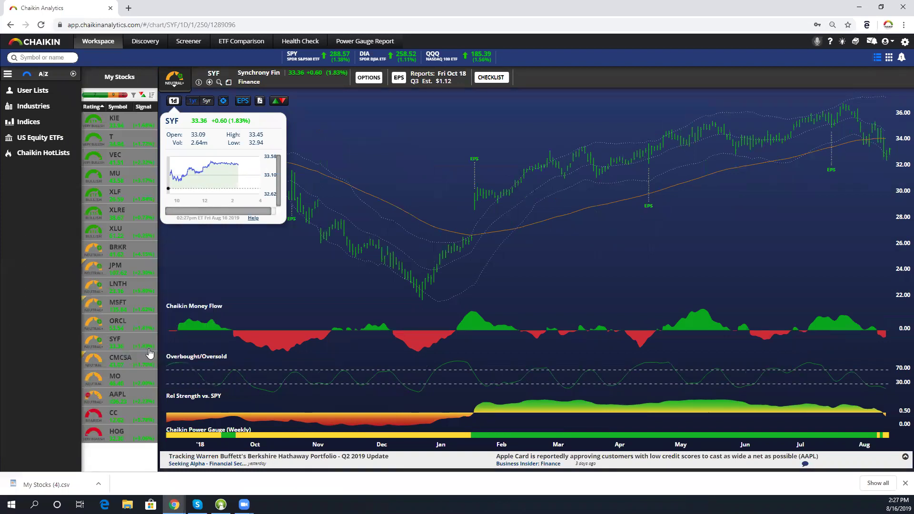
pyautogui.rightClick(128, 337)
pyautogui.click(143, 312)
# Step: Paste the copied symbols into the Goose's Stocks user list
pyautogui.click(28, 140)
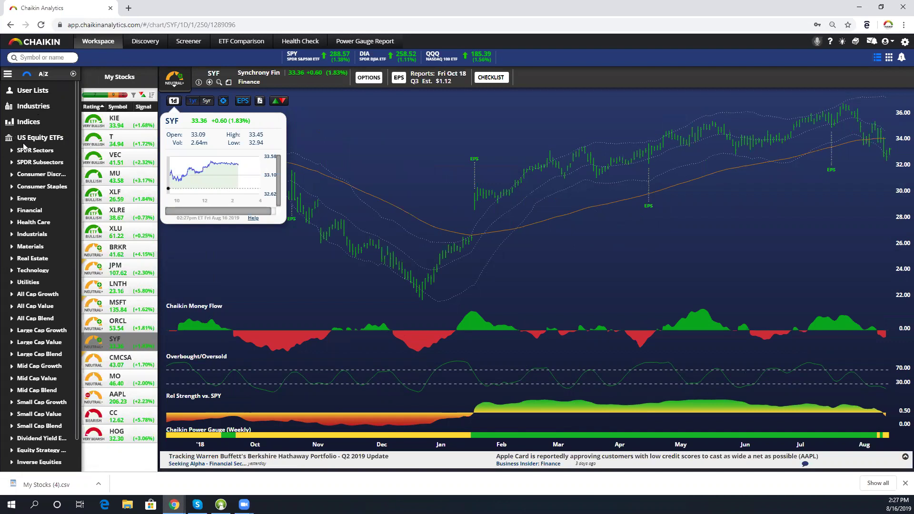
pyautogui.click(33, 91)
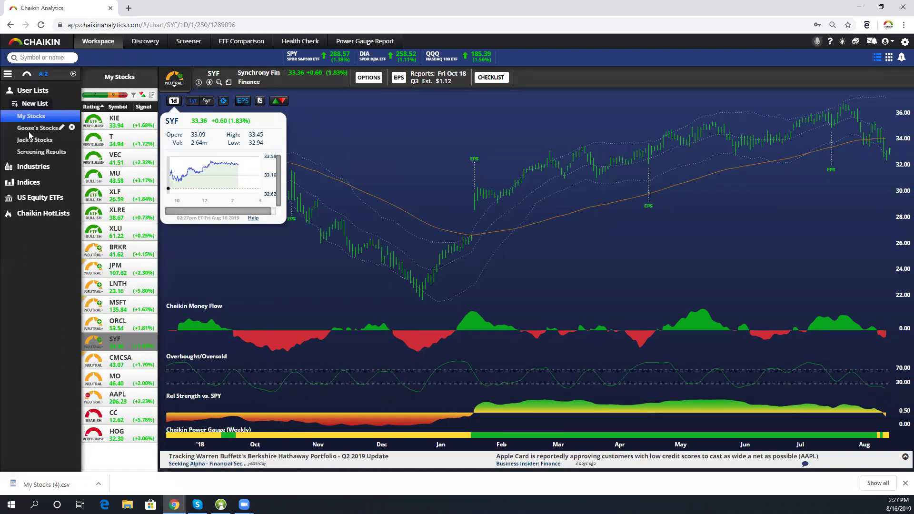
pyautogui.click(29, 131)
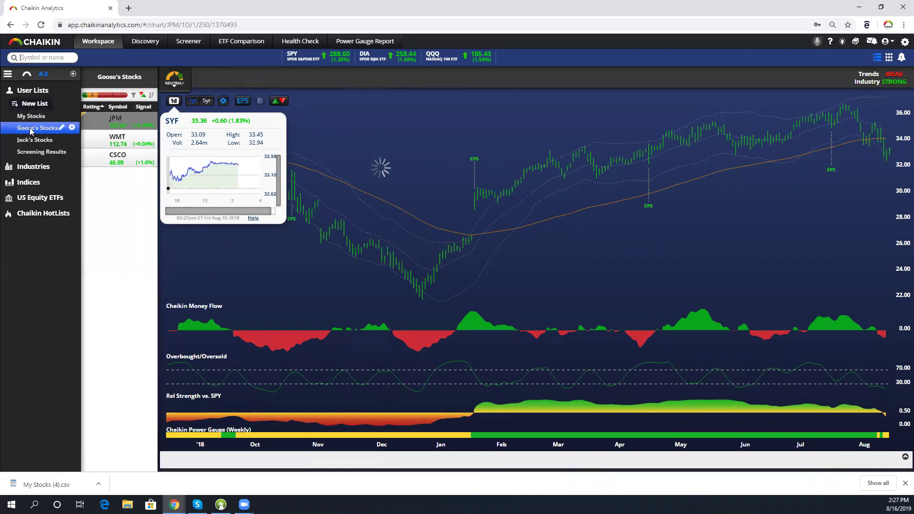
pyautogui.rightClick(109, 184)
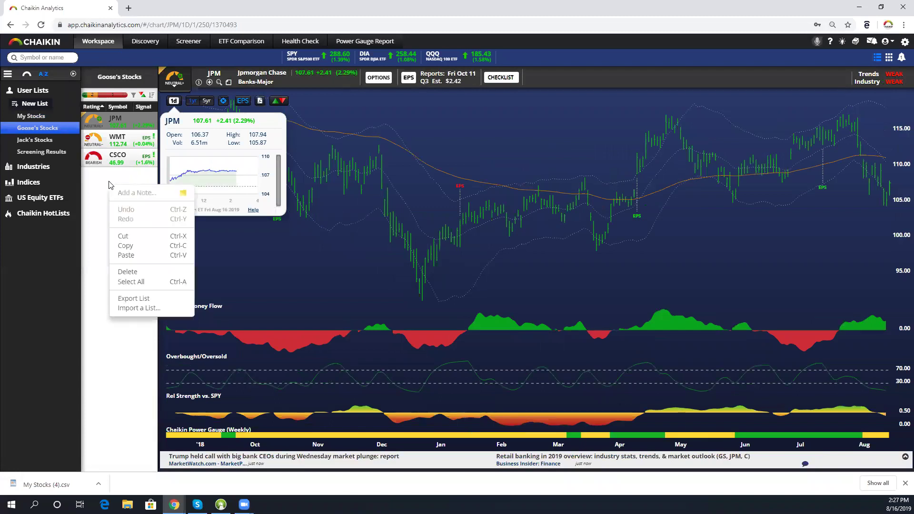
pyautogui.click(123, 256)
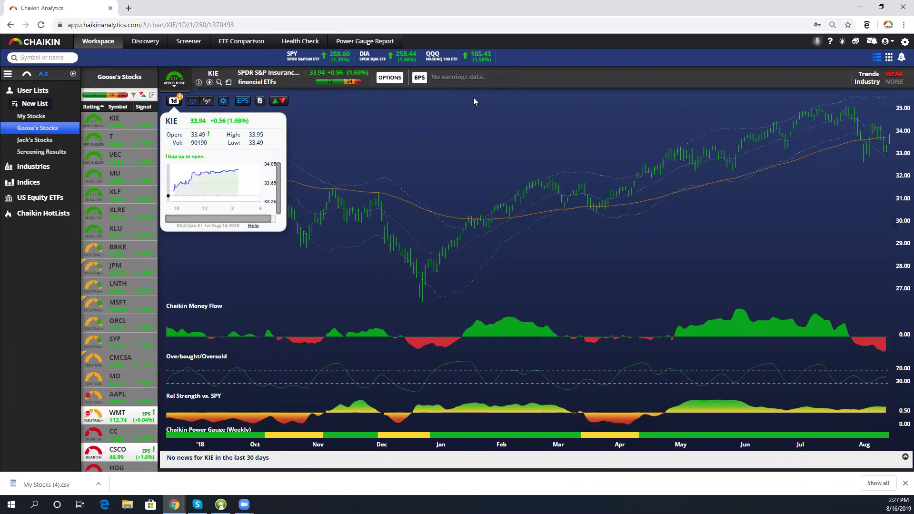
pyautogui.click(431, 260)
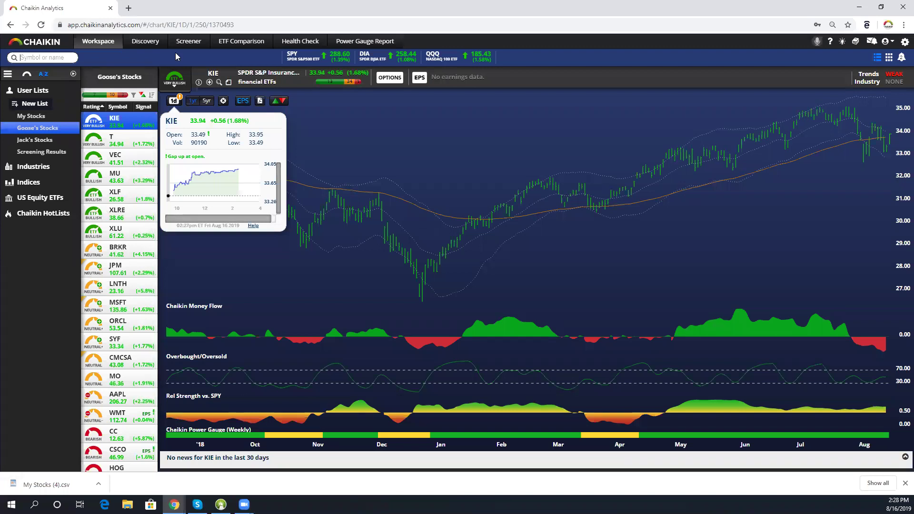
# Step: Show the Power Gauge Rating details for KIE and check the remaining symbols in Goose's Stocks
pyautogui.click(173, 91)
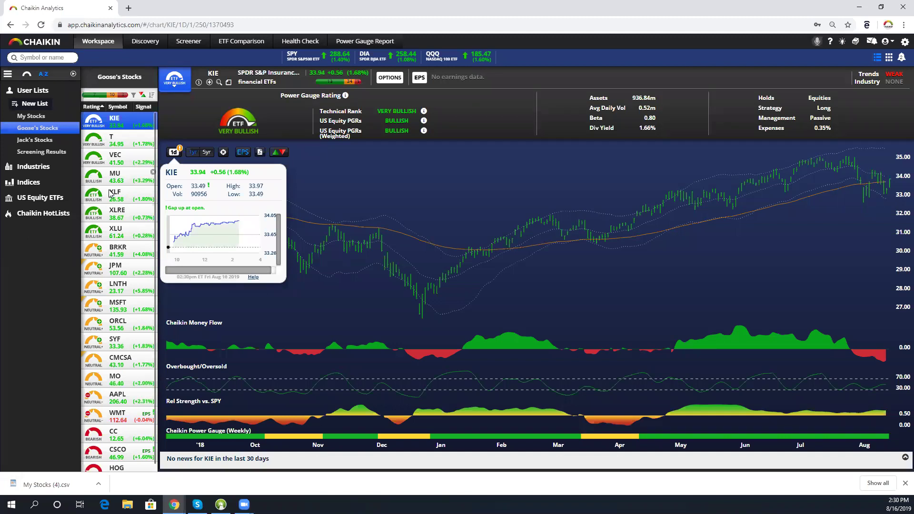
pyautogui.scroll(-1, 114, 193)
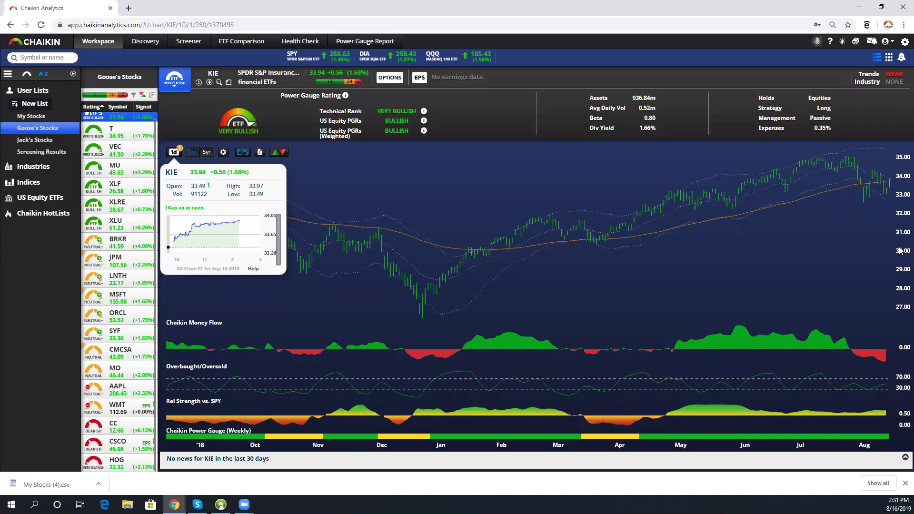
# Step: Open the stock alert email preferences and check which saved screens are offered for Screener Lists alerts
pyautogui.click(871, 42)
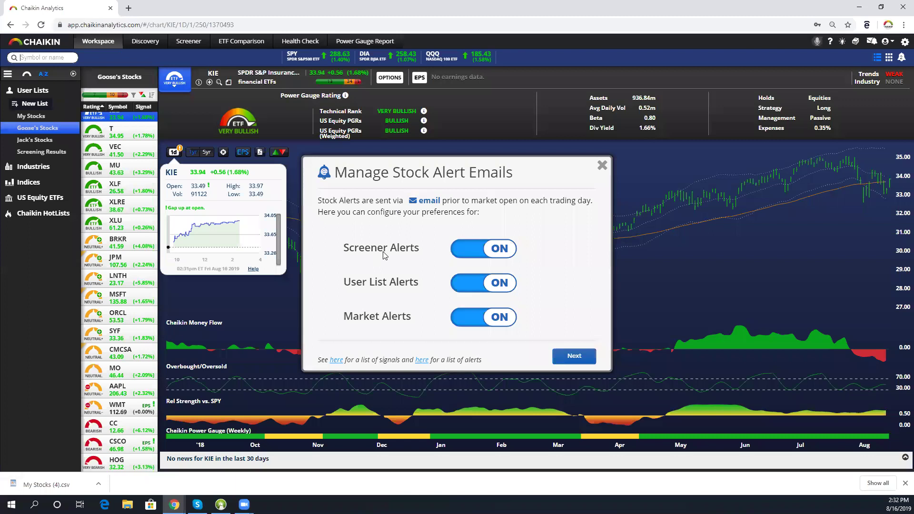
pyautogui.click(576, 355)
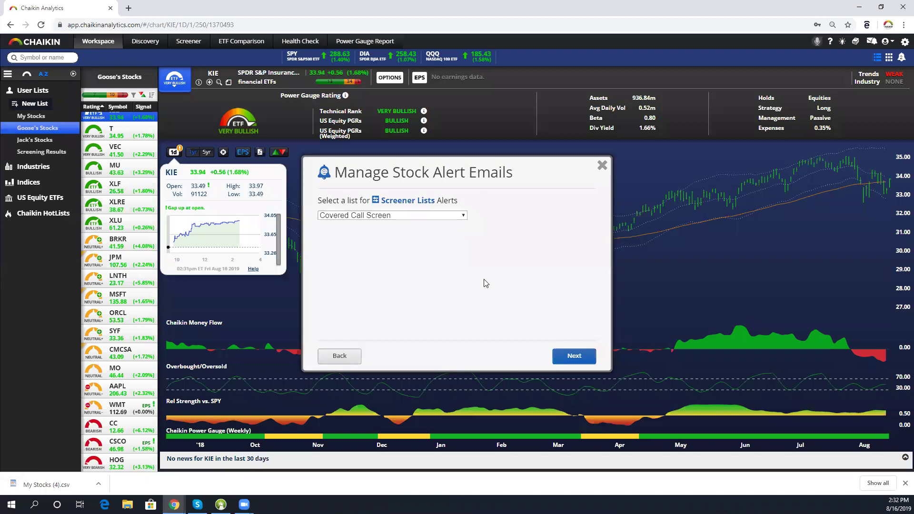
pyautogui.click(575, 359)
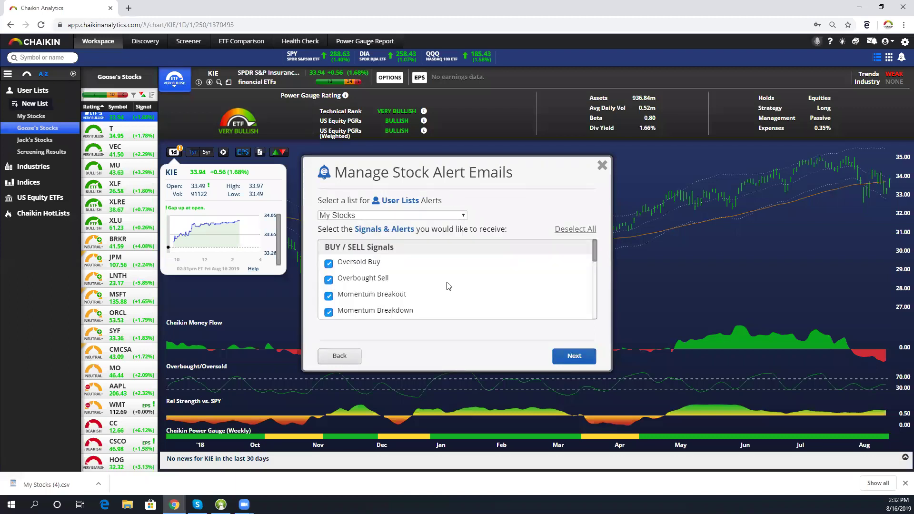
pyautogui.click(339, 356)
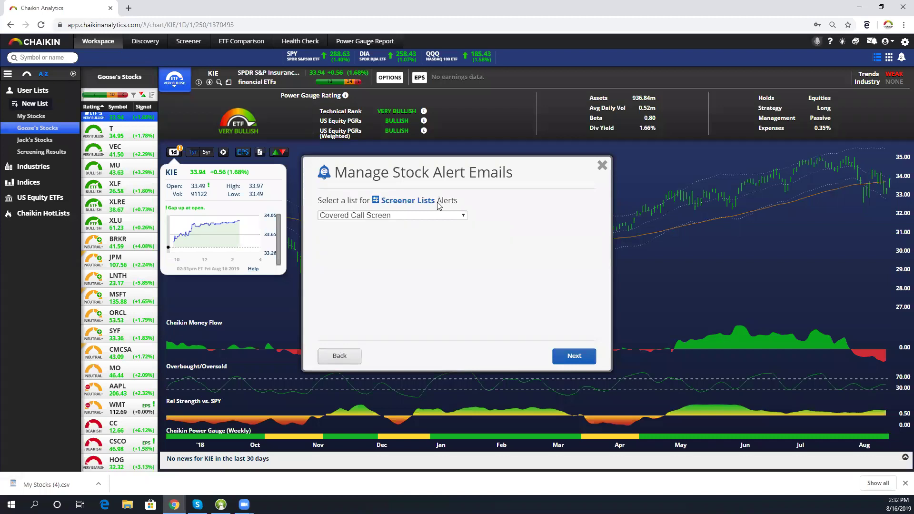
pyautogui.click(411, 216)
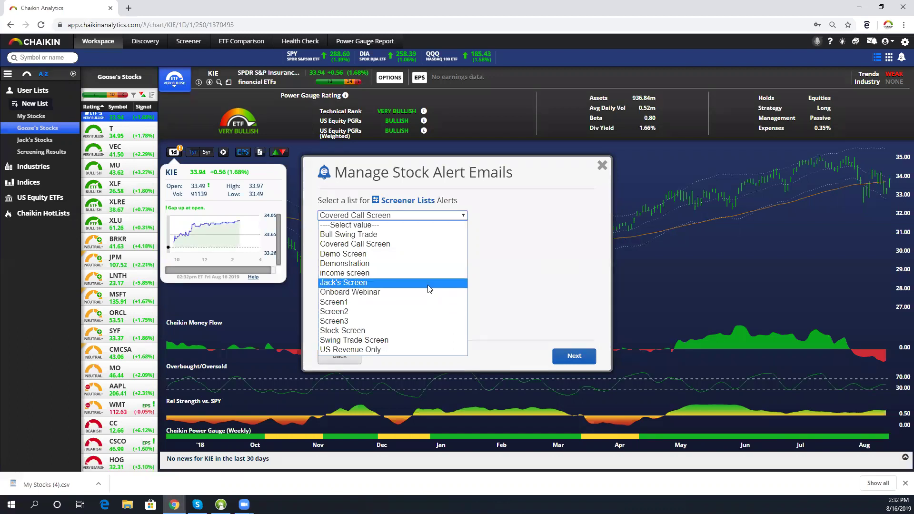
# Step: Review the signals and alerts selected for the My Stocks user list
pyautogui.click(564, 356)
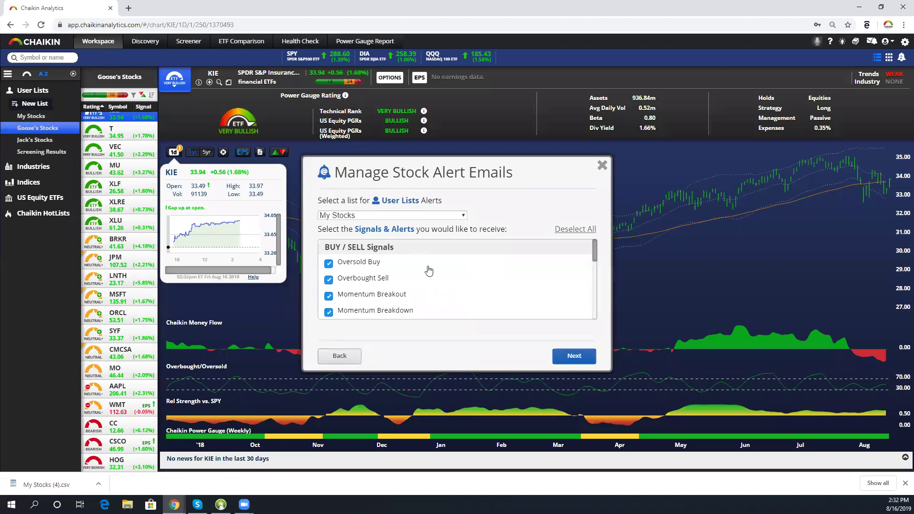
pyautogui.scroll(-5, 429, 271)
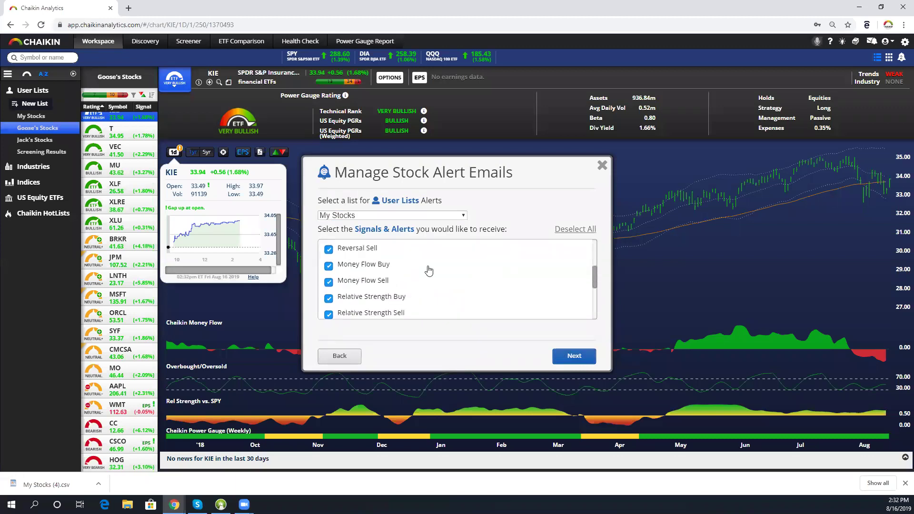
pyautogui.scroll(5, 438, 270)
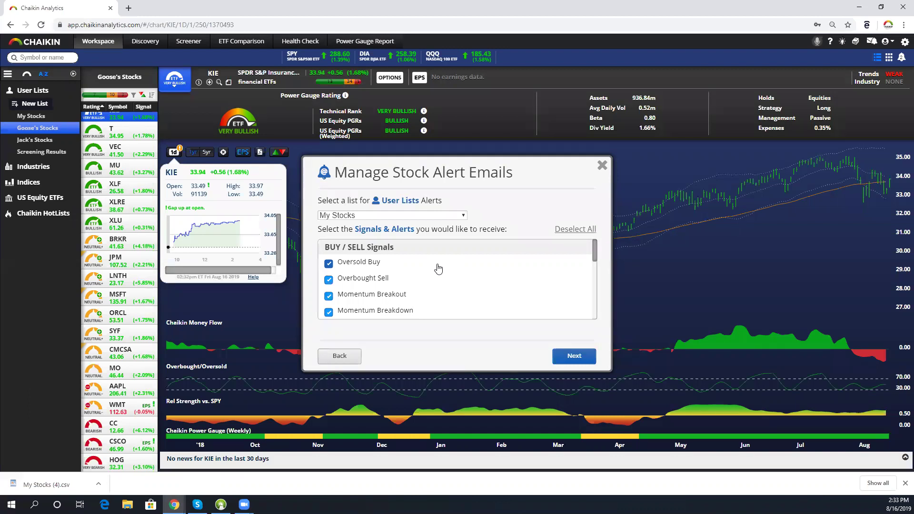
# Step: Examine the signals and alerts selected for SPY - S&P 500 market alerts, and close the alert email preferences
pyautogui.click(583, 355)
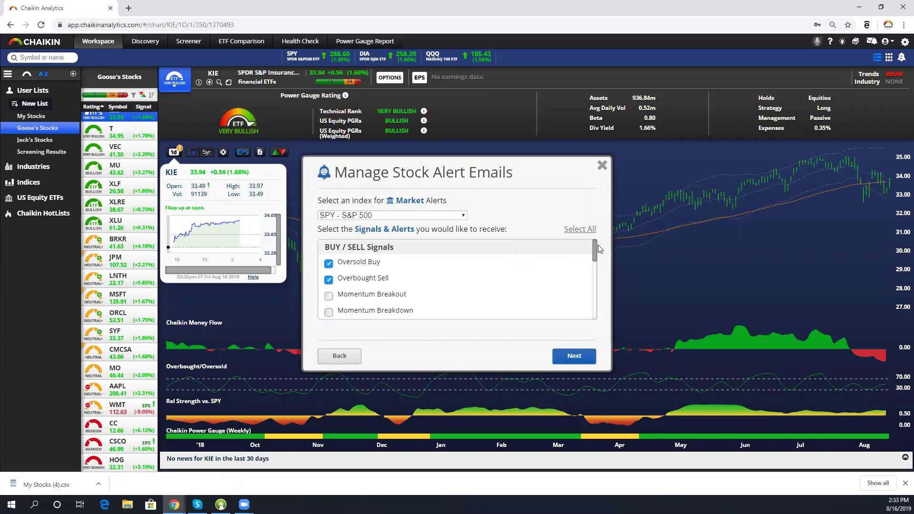
pyautogui.moveTo(592, 252); pyautogui.dragTo(596, 254)
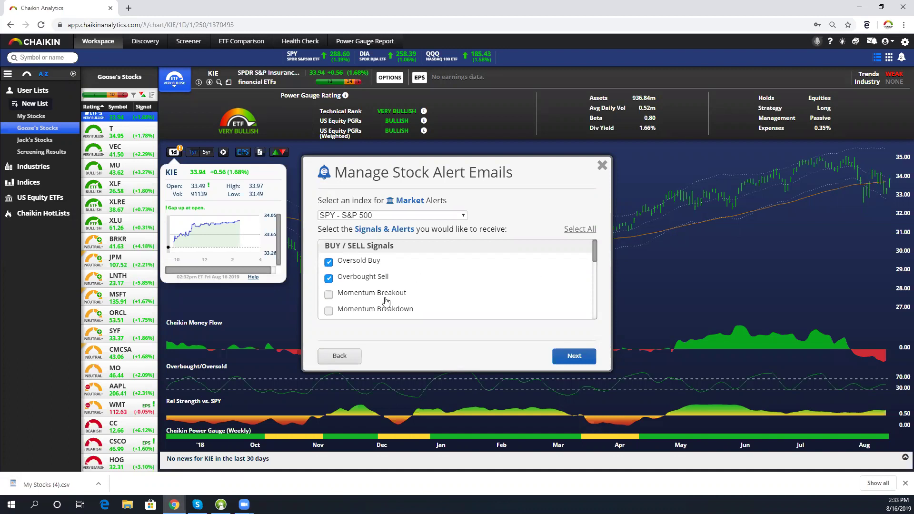
pyautogui.scroll(-1, 522, 295)
pyautogui.scroll(-7, 523, 295)
pyautogui.scroll(4, 522, 294)
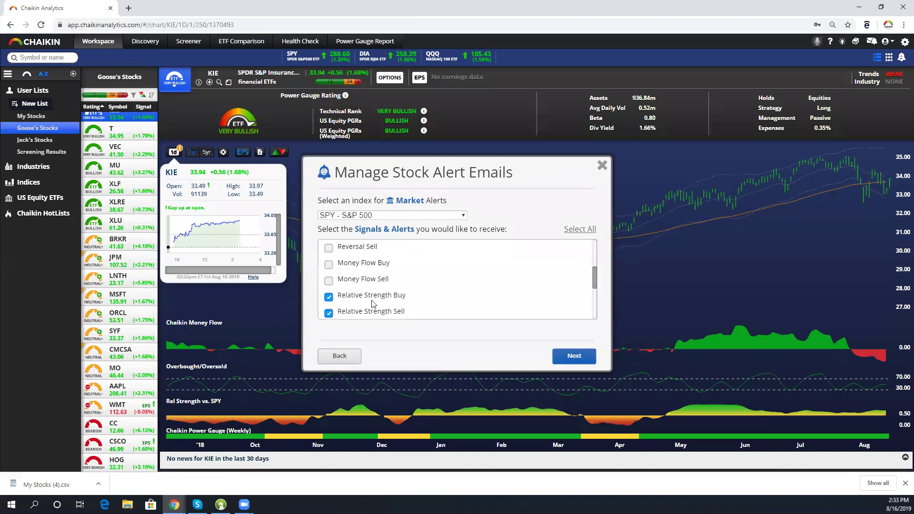
pyautogui.scroll(-1, 537, 252)
pyautogui.scroll(-3, 537, 251)
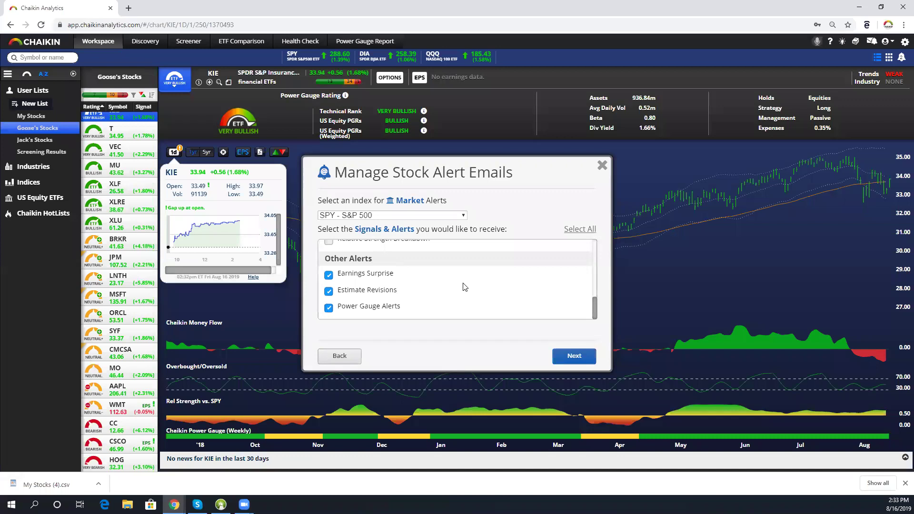
pyautogui.scroll(5, 465, 287)
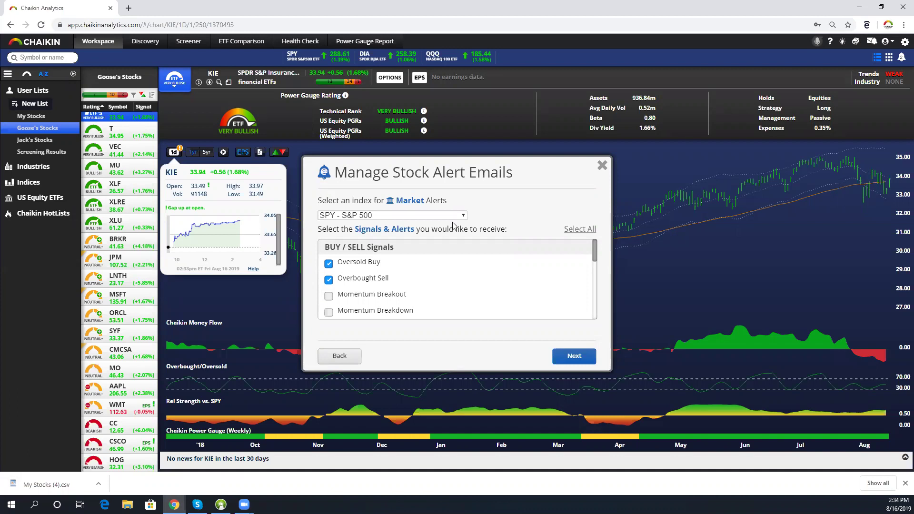
pyautogui.click(602, 165)
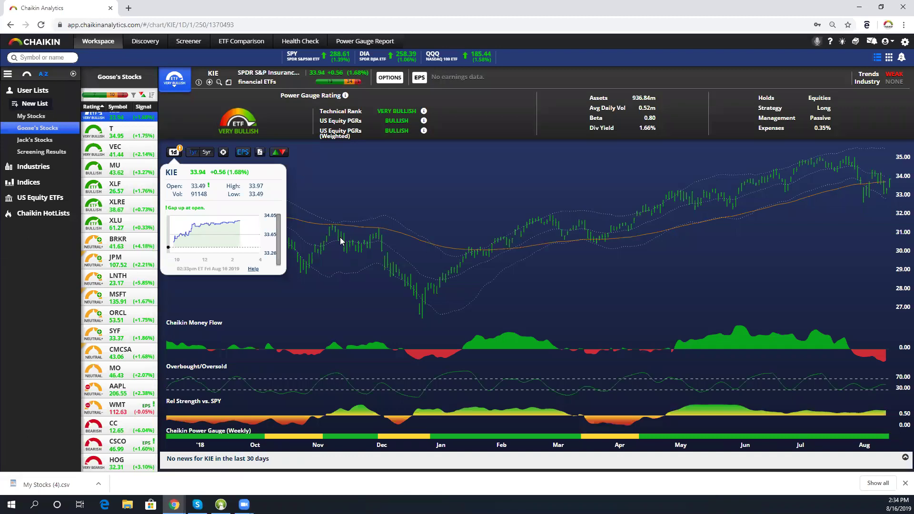
# Step: Hide the one-day quote pop-up and view Goose's Stocks as a watch list and as bullish and bearish alerts
pyautogui.click(174, 153)
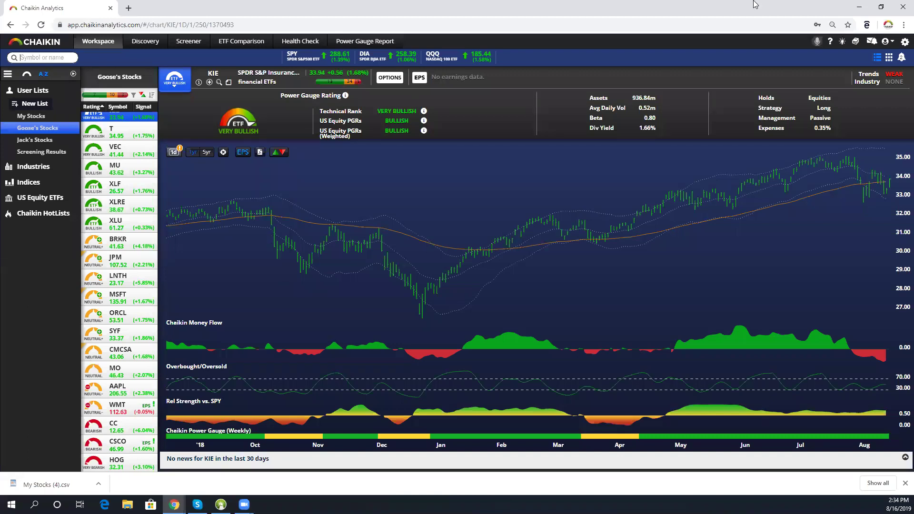
pyautogui.click(879, 59)
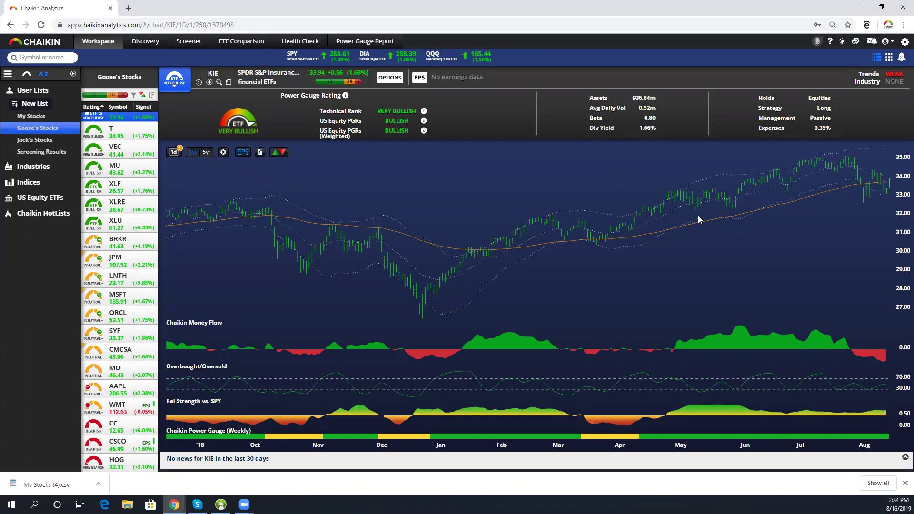
pyautogui.click(888, 58)
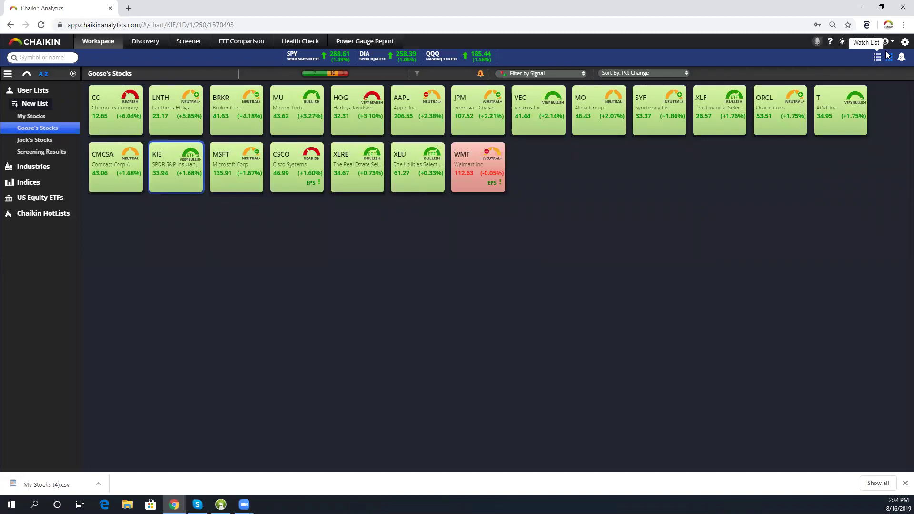
pyautogui.click(900, 58)
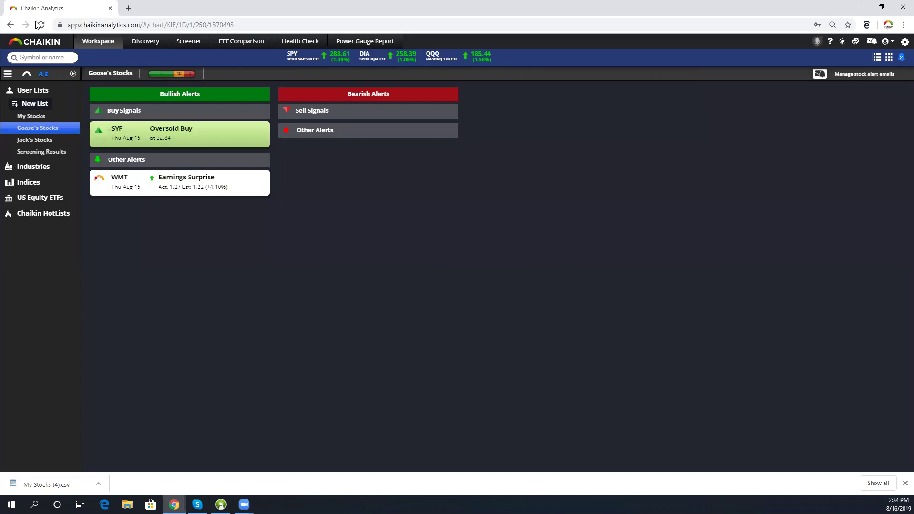
# Step: Show the bullish and bearish alerts for My Stocks, and briefly check the alert email preferences from there
pyautogui.click(37, 104)
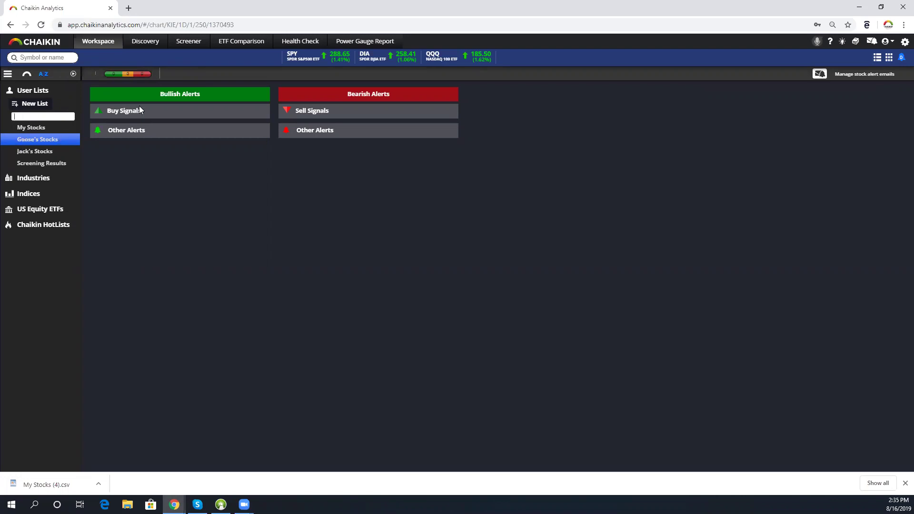
pyautogui.click(33, 127)
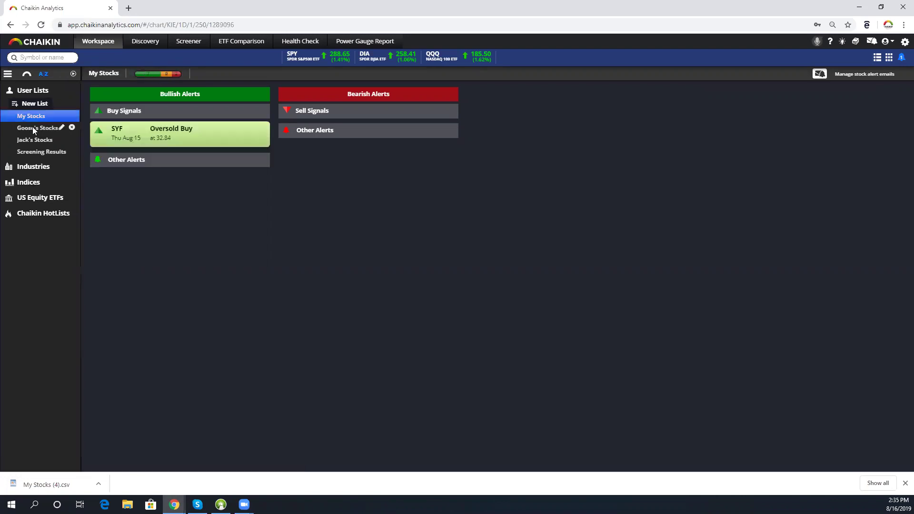
pyautogui.click(820, 74)
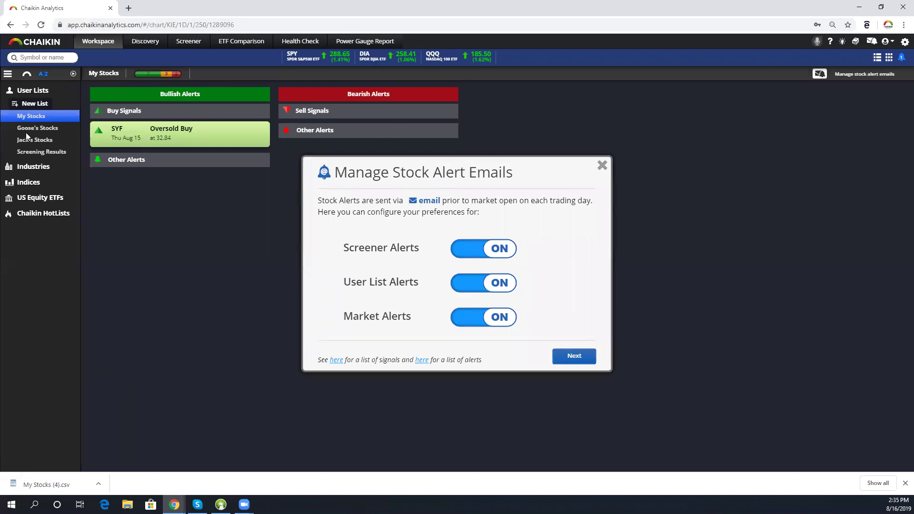
pyautogui.click(44, 129)
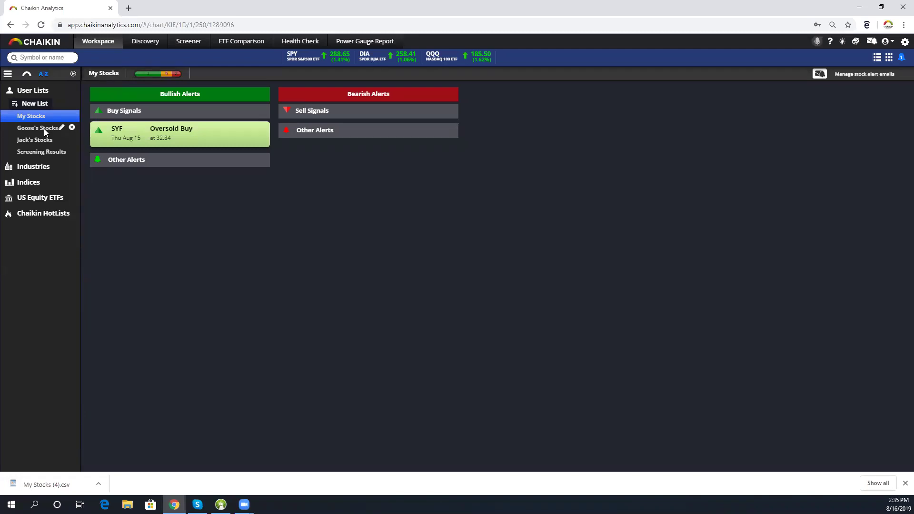
# Step: Return My Stocks to the chart view and collapse the Power Gauge Rating details for KIE
pyautogui.click(877, 59)
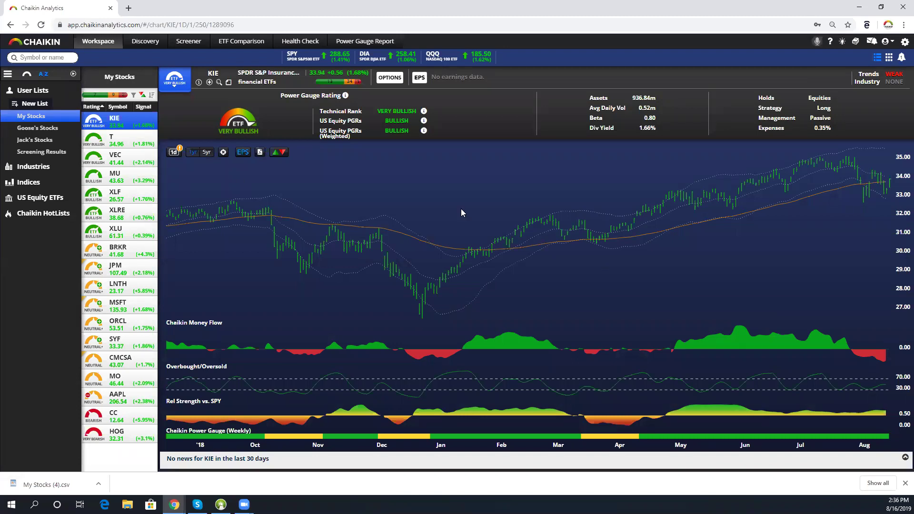
pyautogui.click(175, 85)
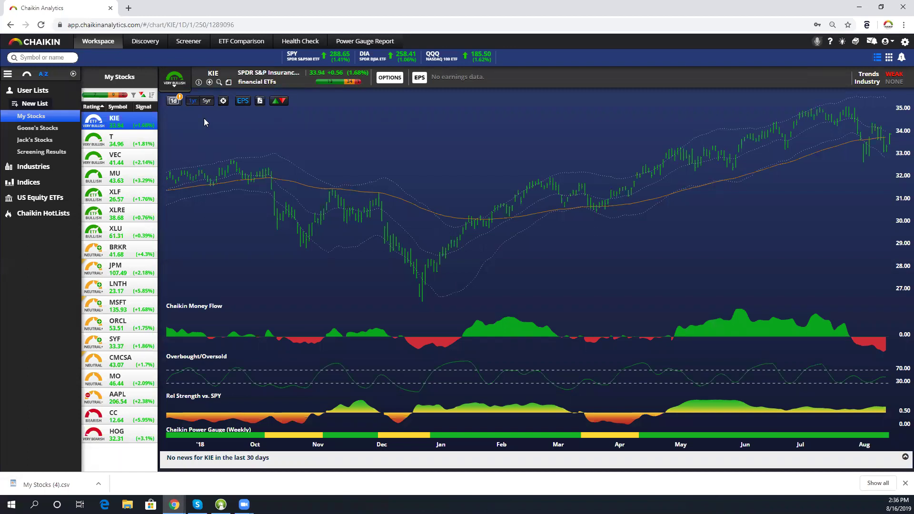
# Step: Expand and collapse the Power Gauge Rating details for KIE to review its ratings and fund data
pyautogui.click(176, 81)
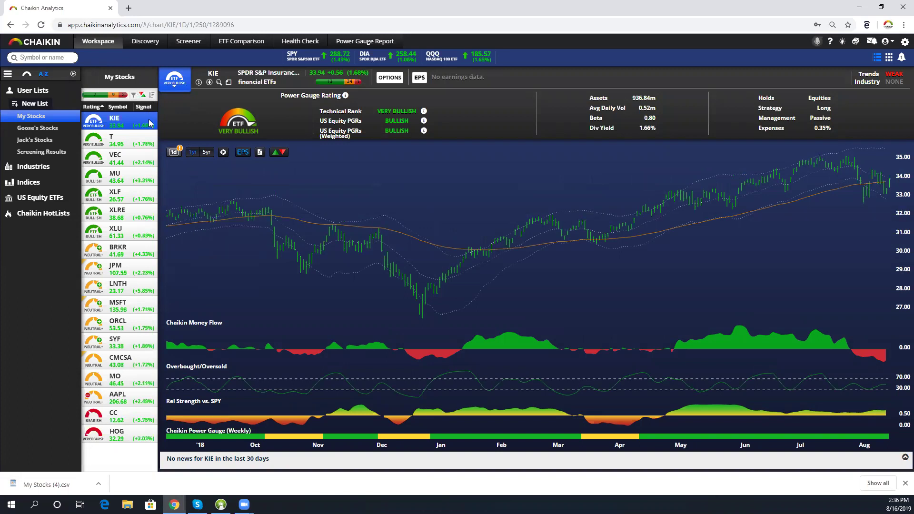
pyautogui.click(130, 127)
pyautogui.click(175, 85)
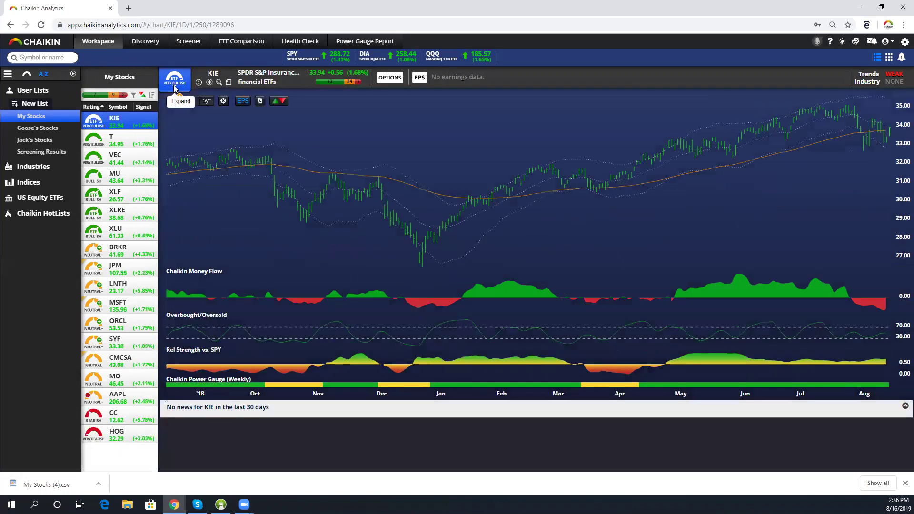
pyautogui.click(173, 85)
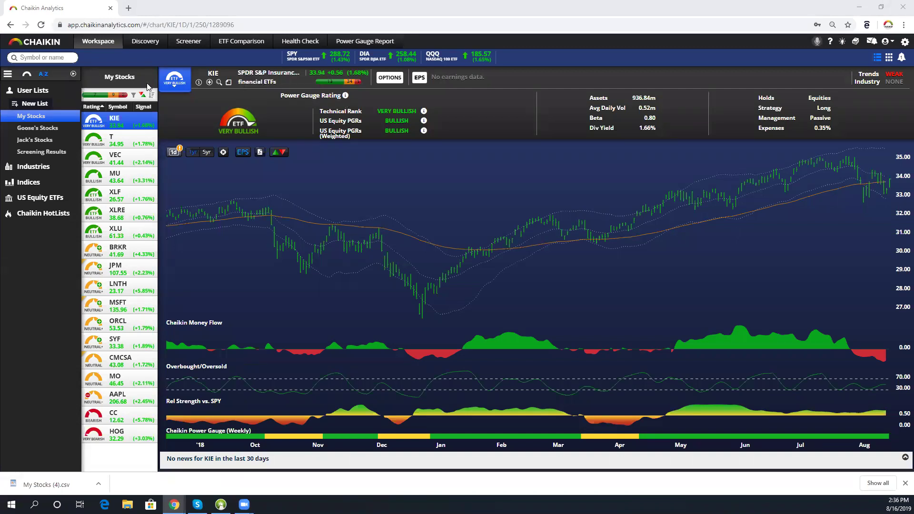
pyautogui.click(175, 85)
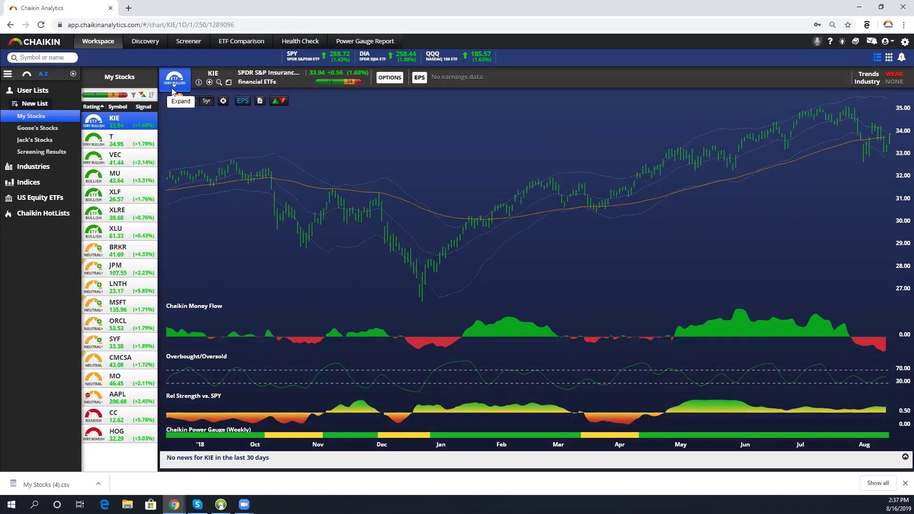
pyautogui.click(175, 85)
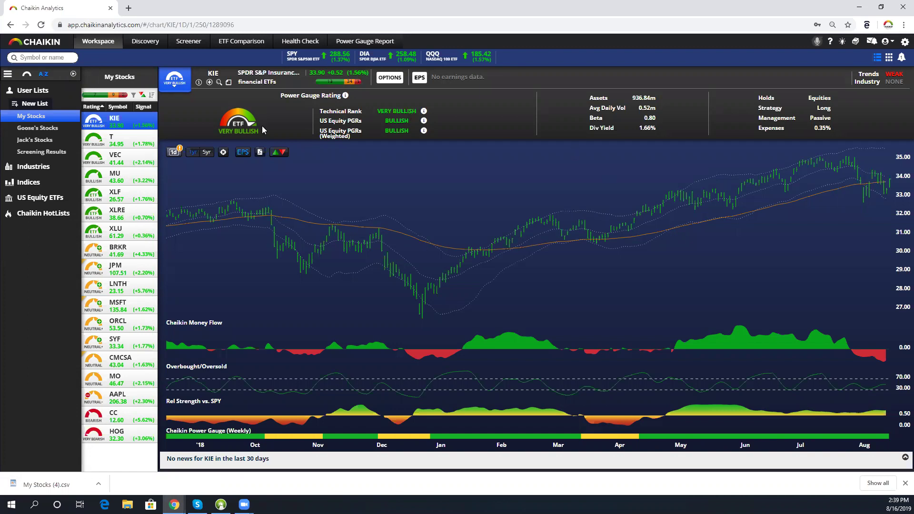
pyautogui.click(172, 88)
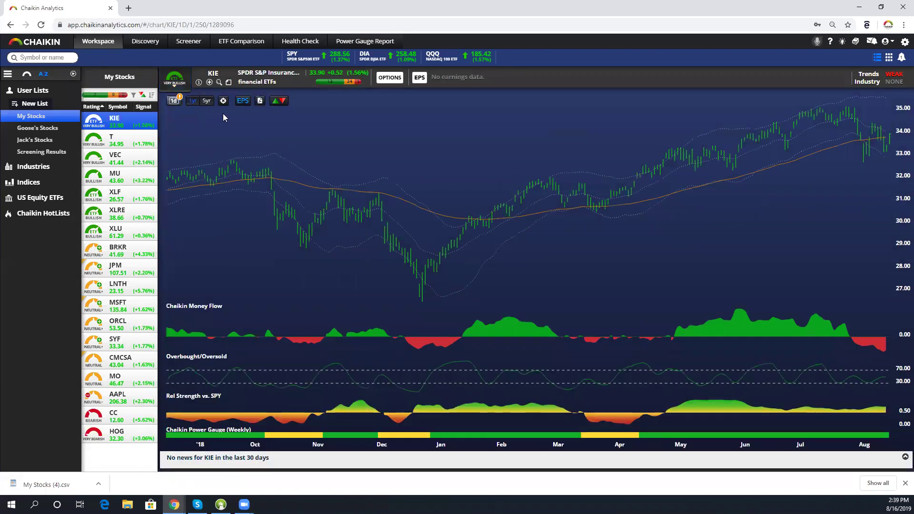
# Step: Read the fund description for KIE, and add KIE to the Goose's Stocks list
pyautogui.click(198, 84)
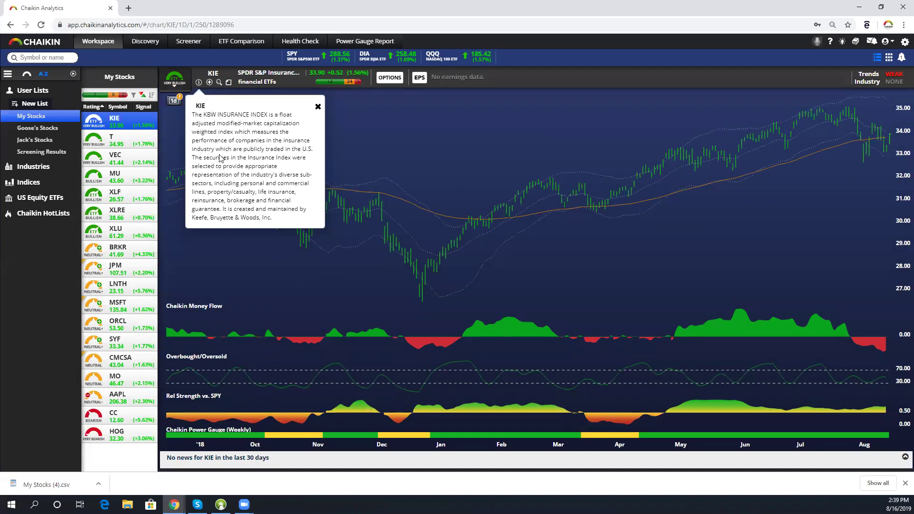
pyautogui.click(317, 106)
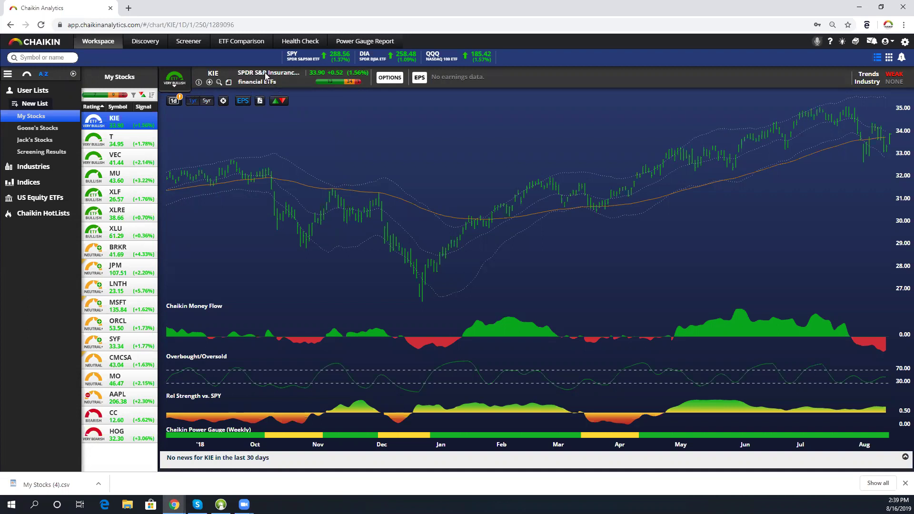
pyautogui.click(209, 82)
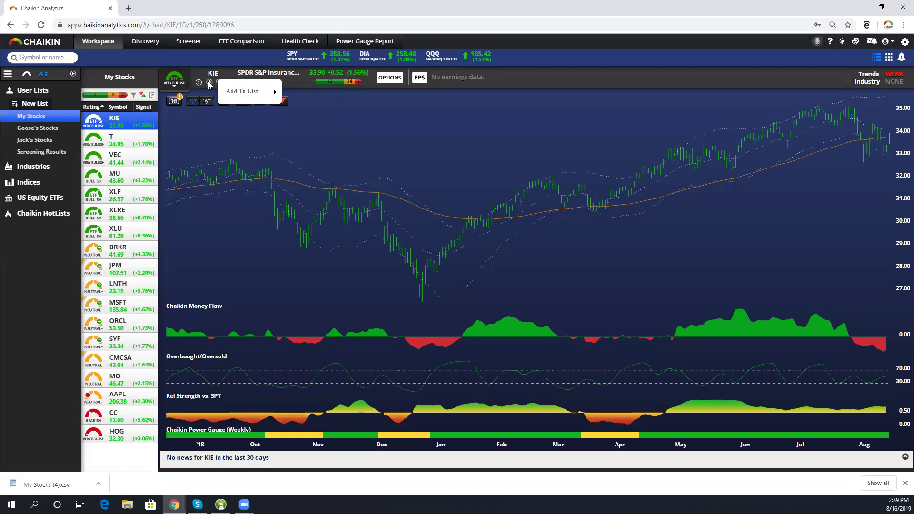
pyautogui.click(248, 87)
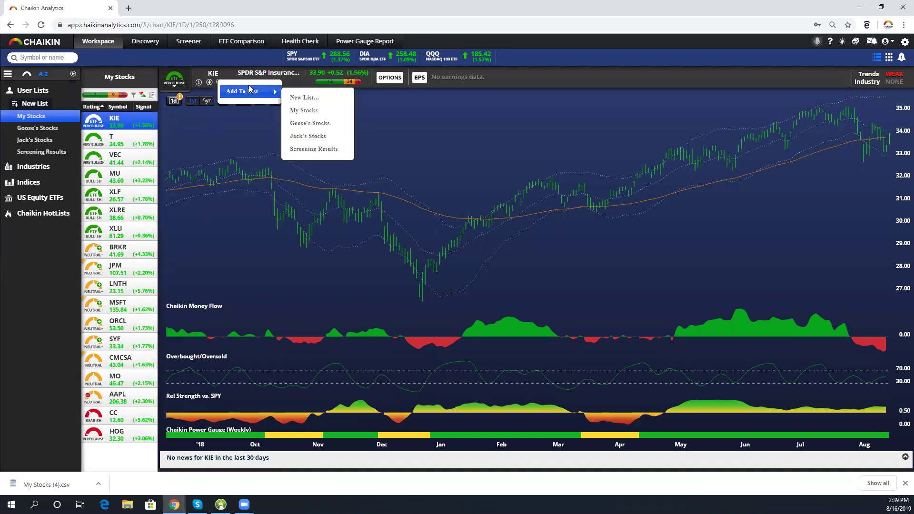
pyautogui.click(309, 125)
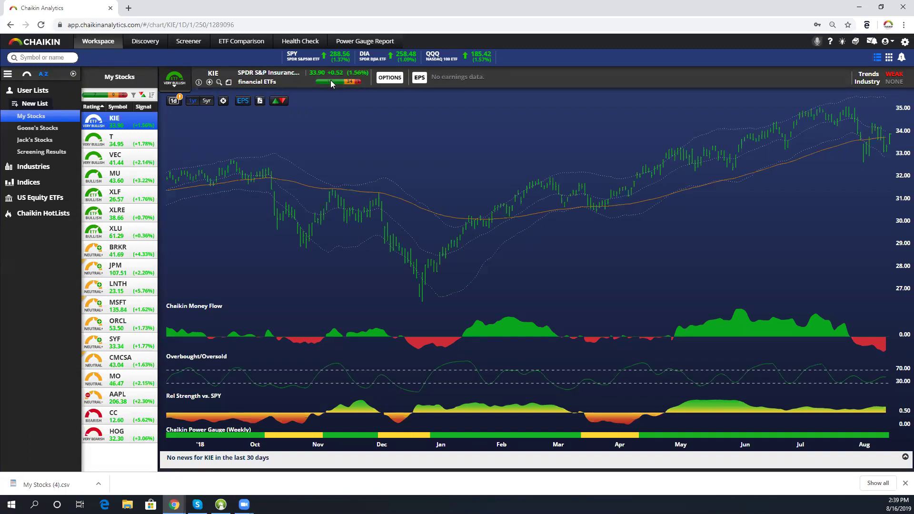
# Step: Check KIE's blank note, and compare its one-day quote, five-year and one-year charts, ending on the one-year chart
pyautogui.click(228, 83)
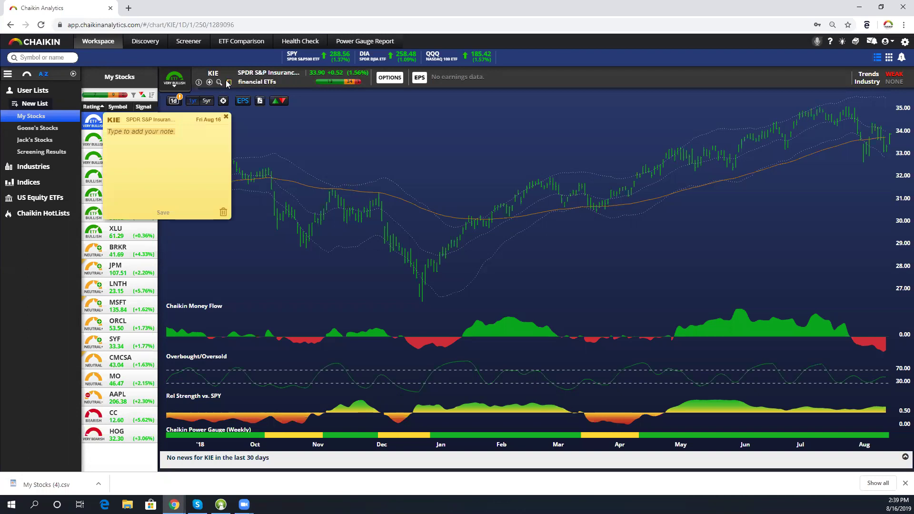
pyautogui.click(205, 105)
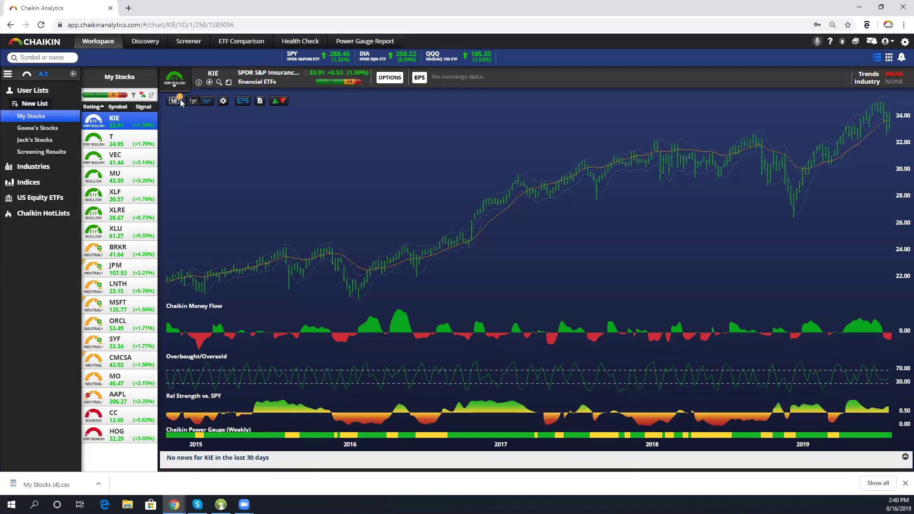
pyautogui.moveTo(178, 104)
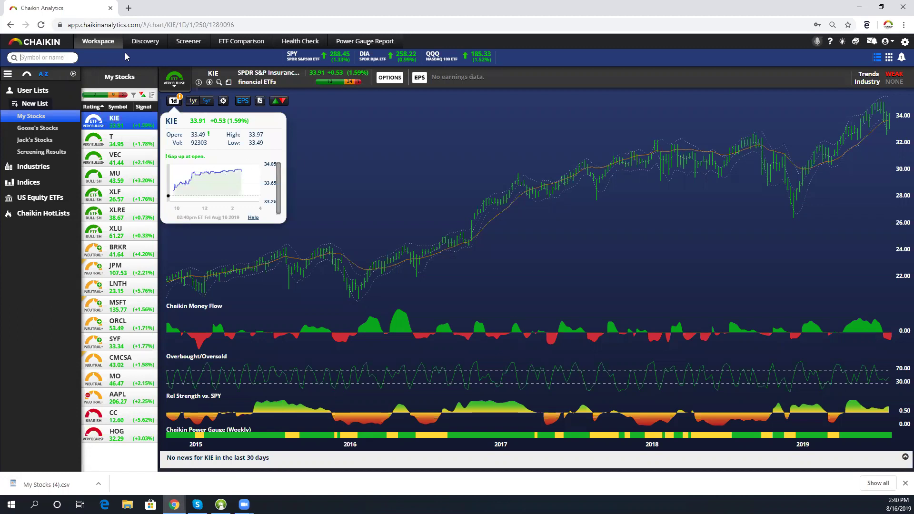
pyautogui.click(183, 102)
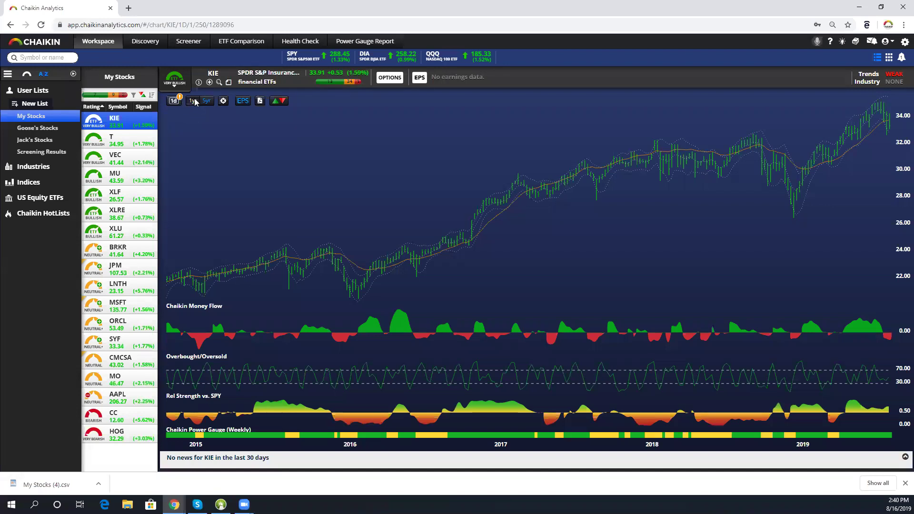
pyautogui.click(194, 102)
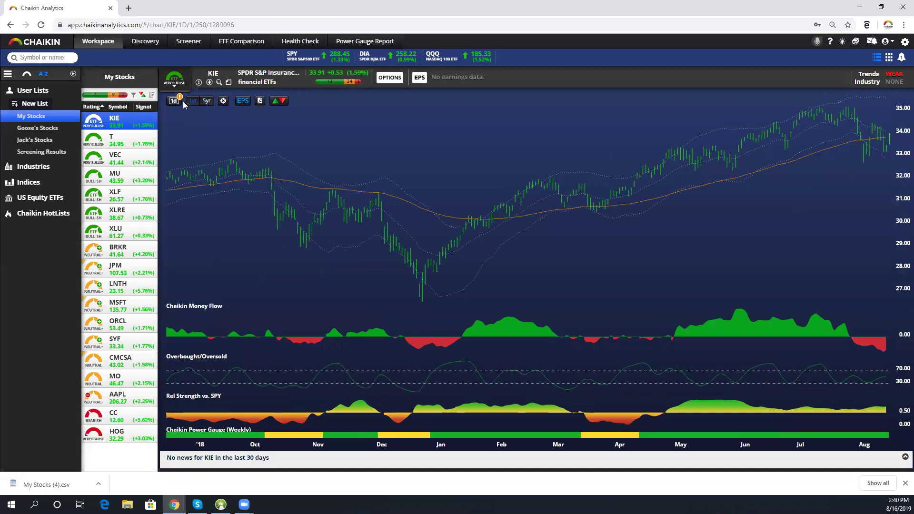
pyautogui.click(204, 102)
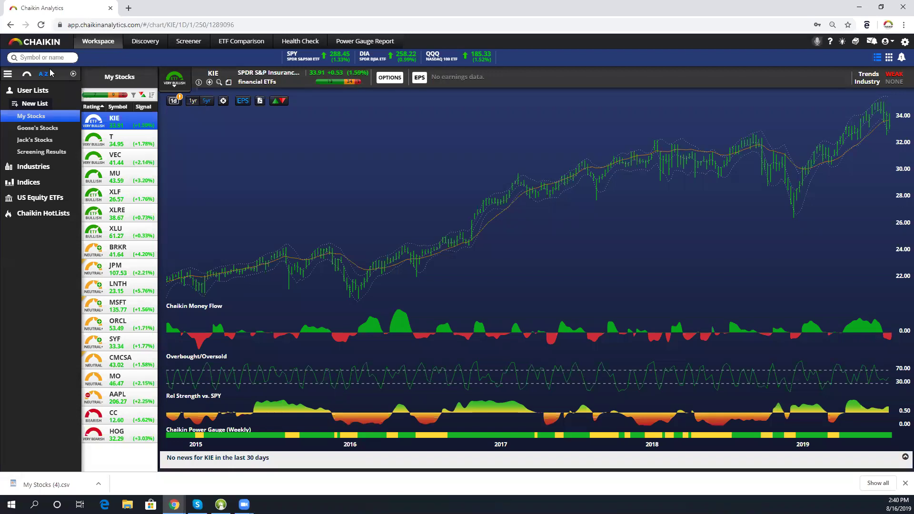
pyautogui.click(191, 102)
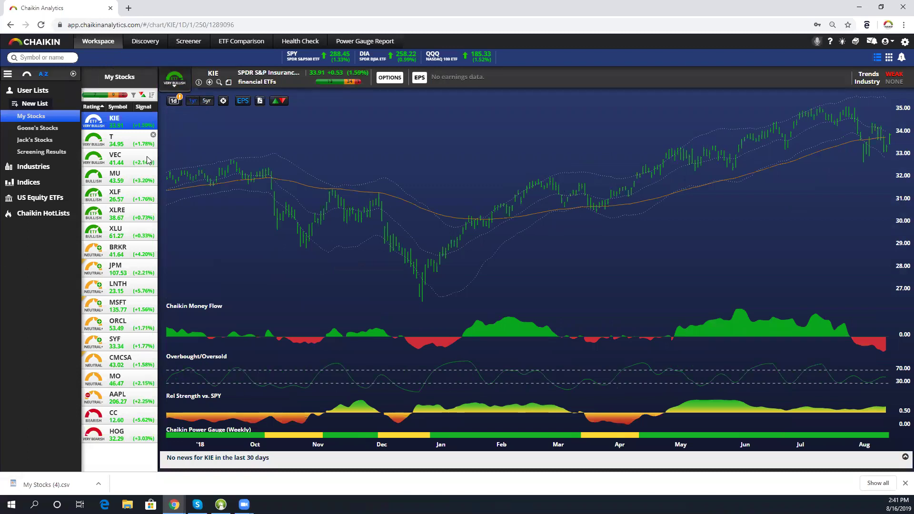
pyautogui.click(224, 101)
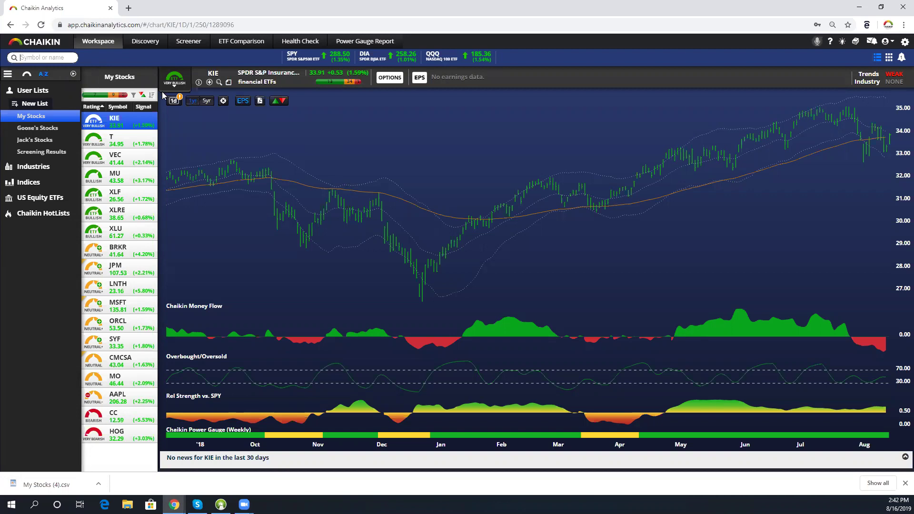
# Step: Show Oversold Buy/Overbought Sell signals on the chart for T, and switch them to Momentum Breakout/Momentum Breakdown
pyautogui.click(113, 137)
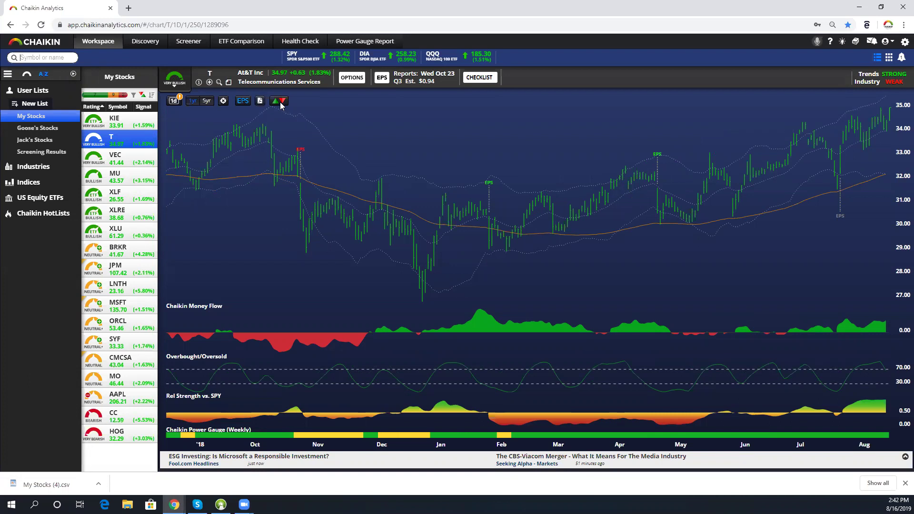
pyautogui.click(279, 102)
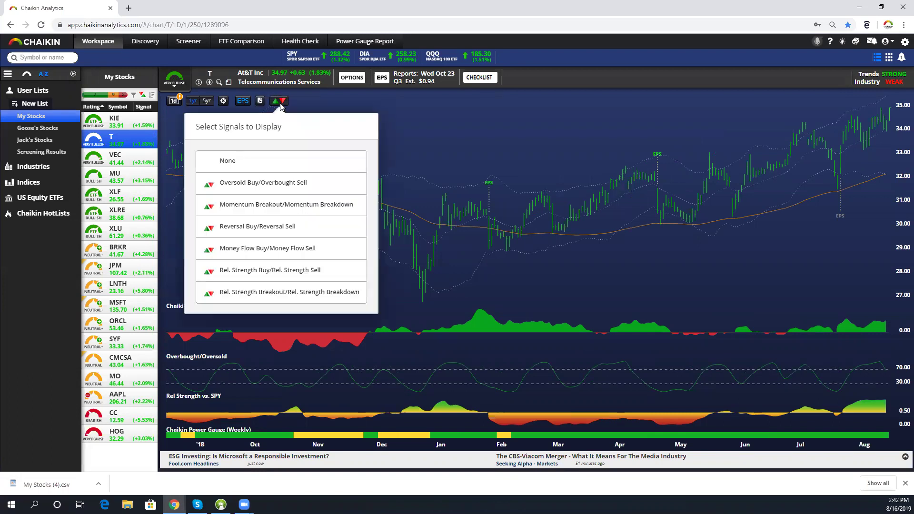
pyautogui.click(267, 187)
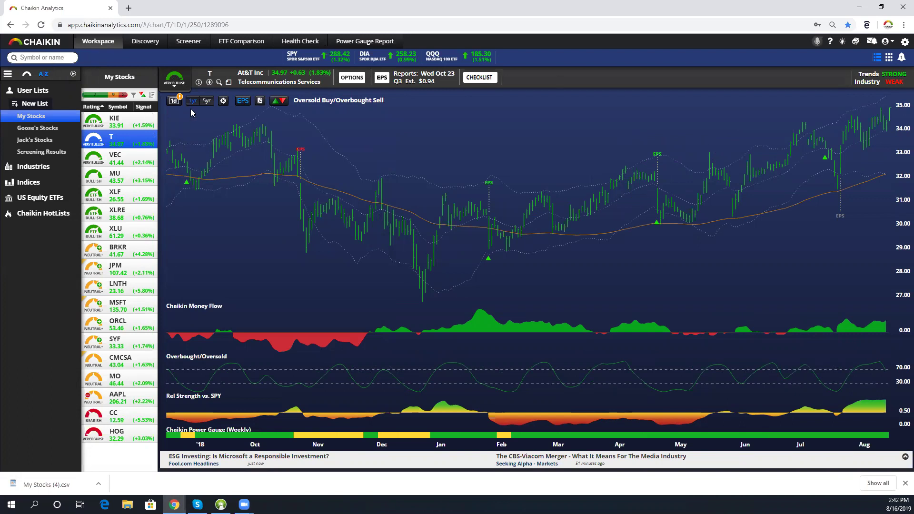
pyautogui.click(280, 100)
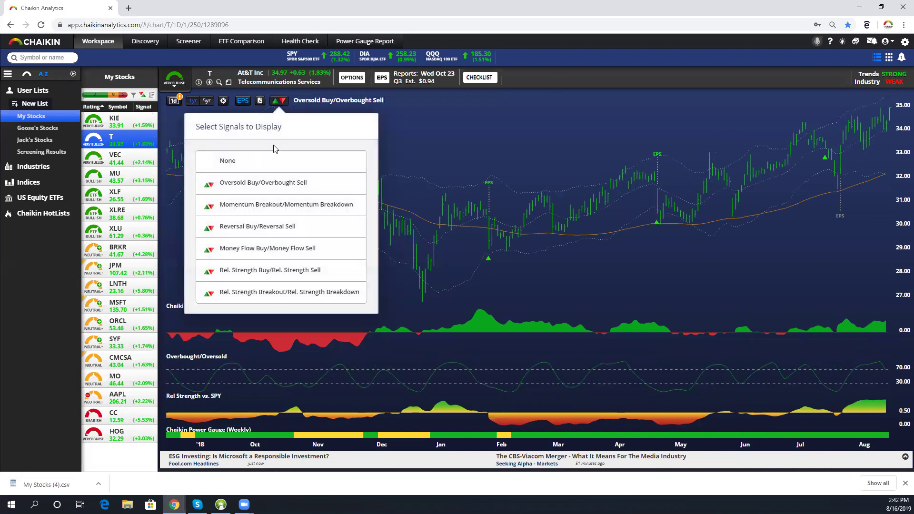
pyautogui.click(262, 210)
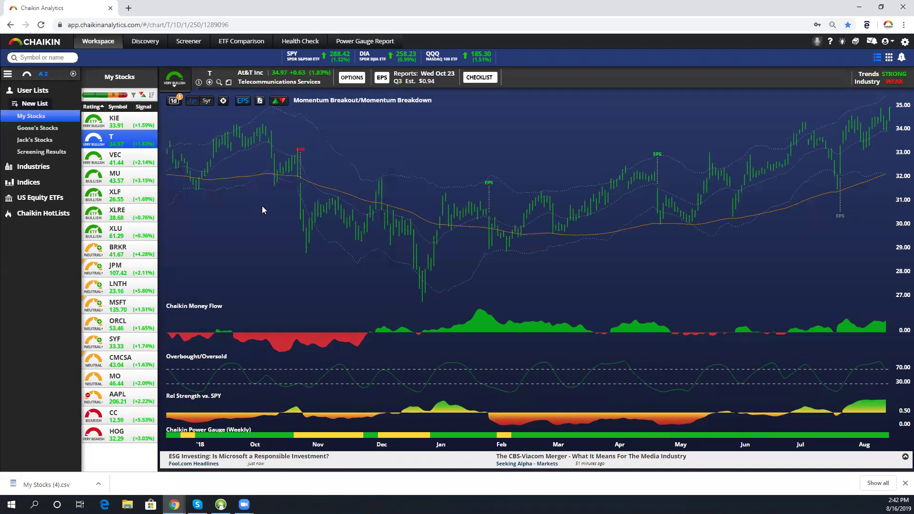
pyautogui.click(280, 102)
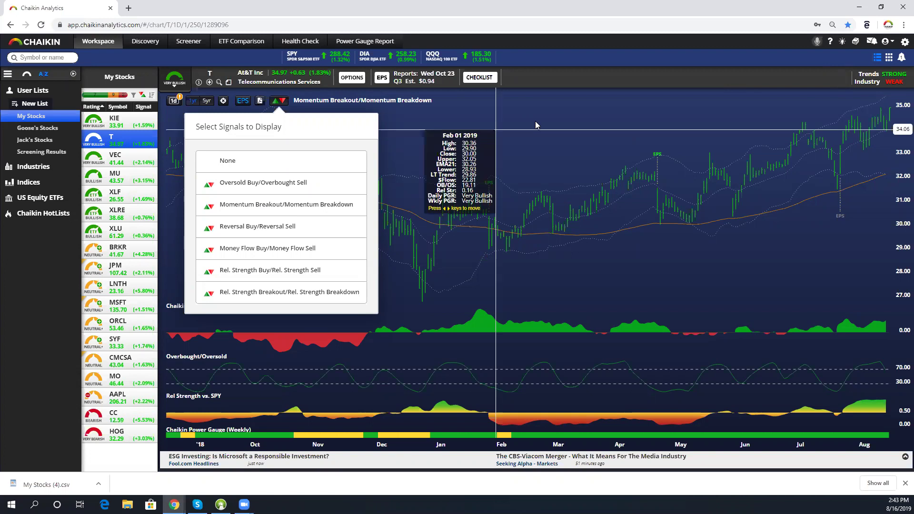
# Step: Check the bullish and bearish alerts for My Stocks and return to the chart view
pyautogui.click(900, 57)
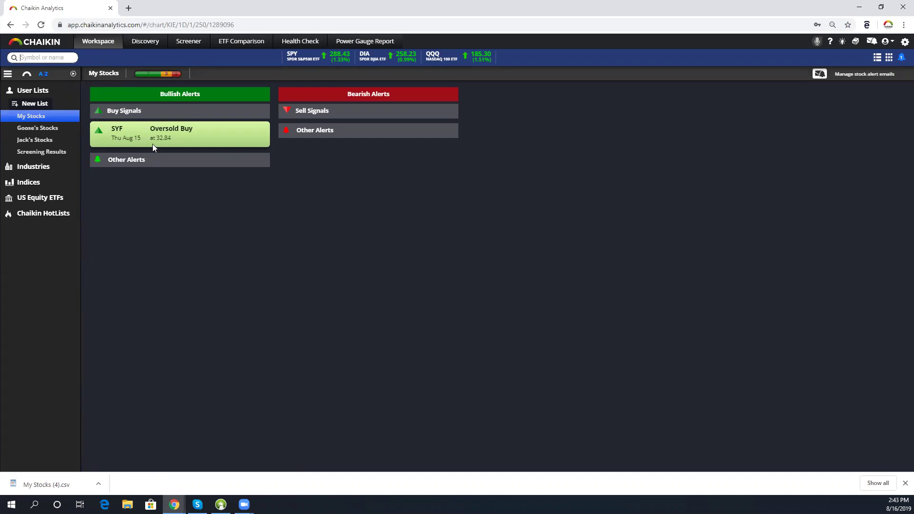
pyautogui.click(876, 57)
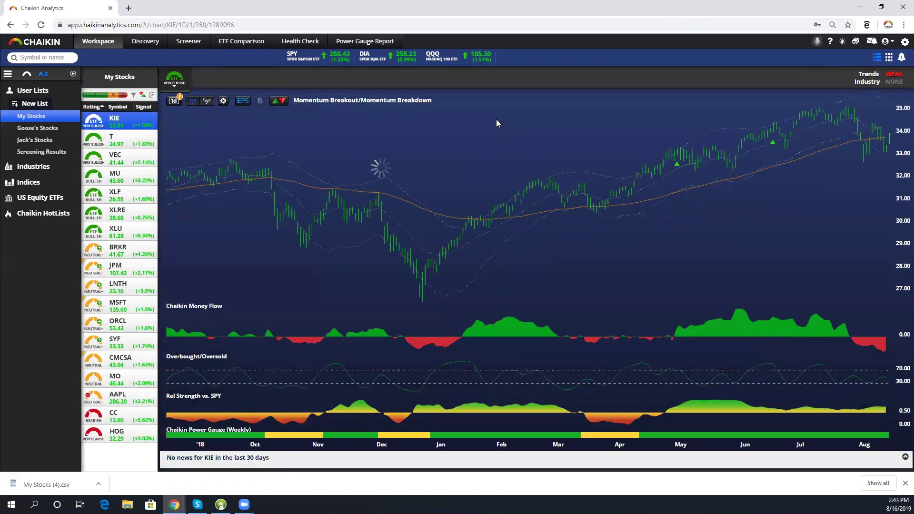
# Step: Load the Bull Swing Trade starter screen in the Screener and get its results
pyautogui.click(180, 46)
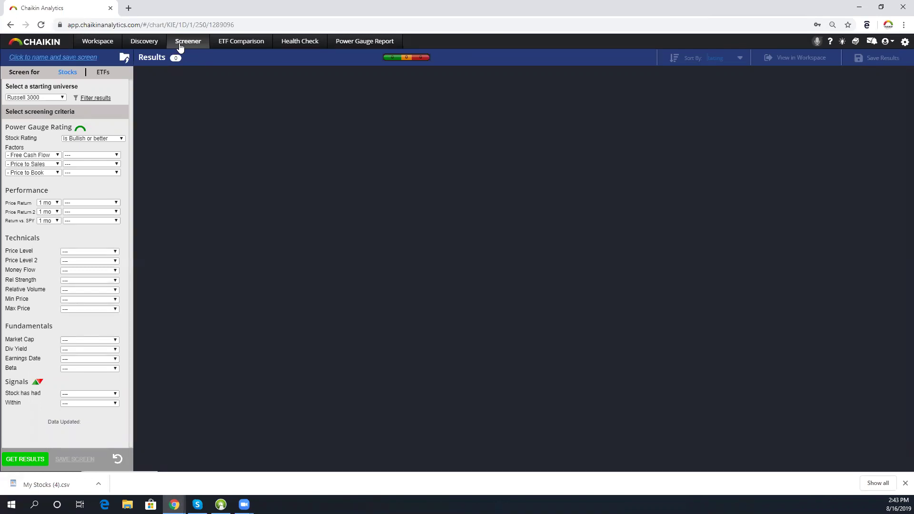
pyautogui.click(124, 58)
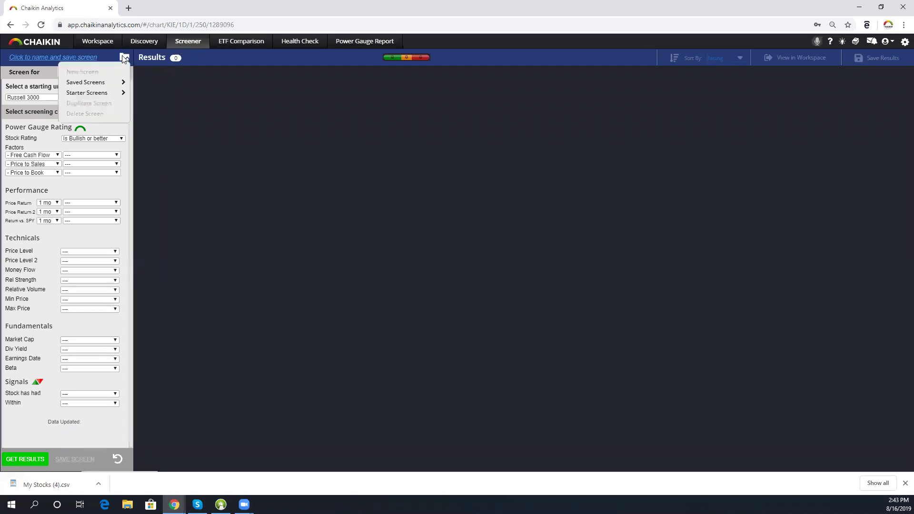
pyautogui.moveTo(103, 93)
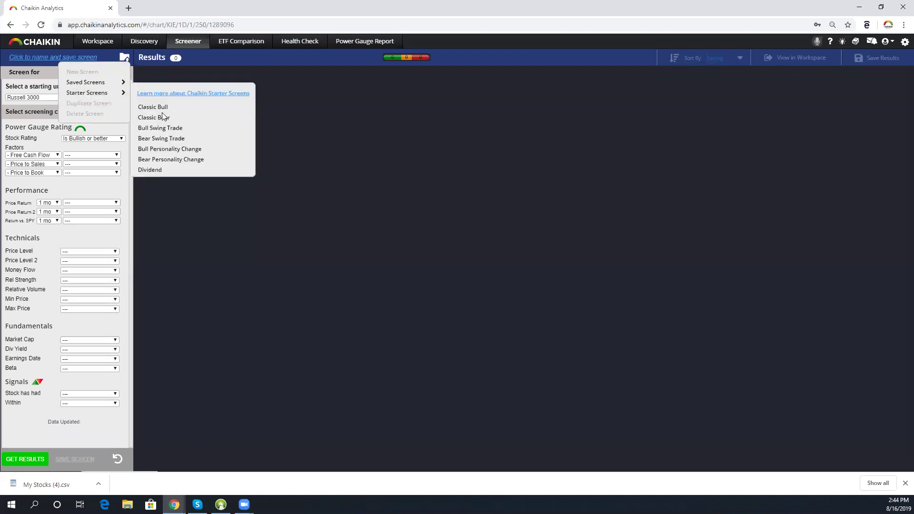
pyautogui.click(166, 128)
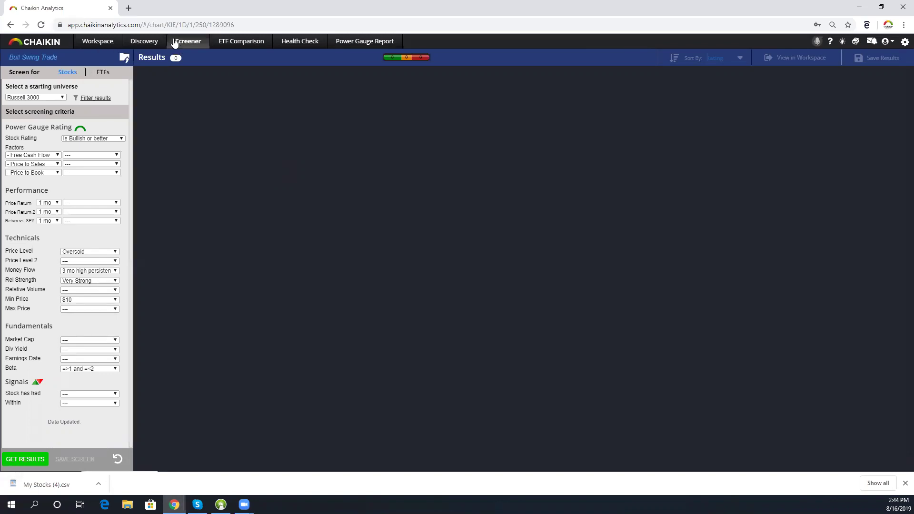
pyautogui.click(125, 55)
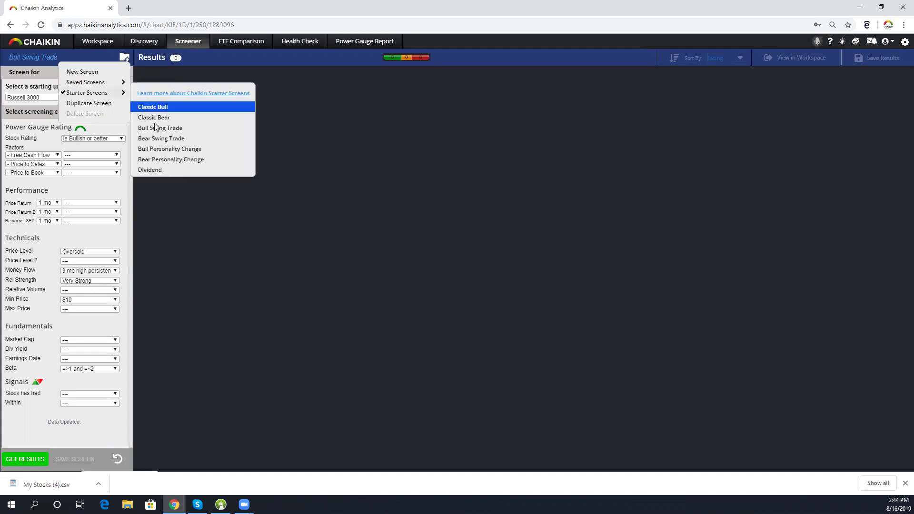
pyautogui.click(156, 128)
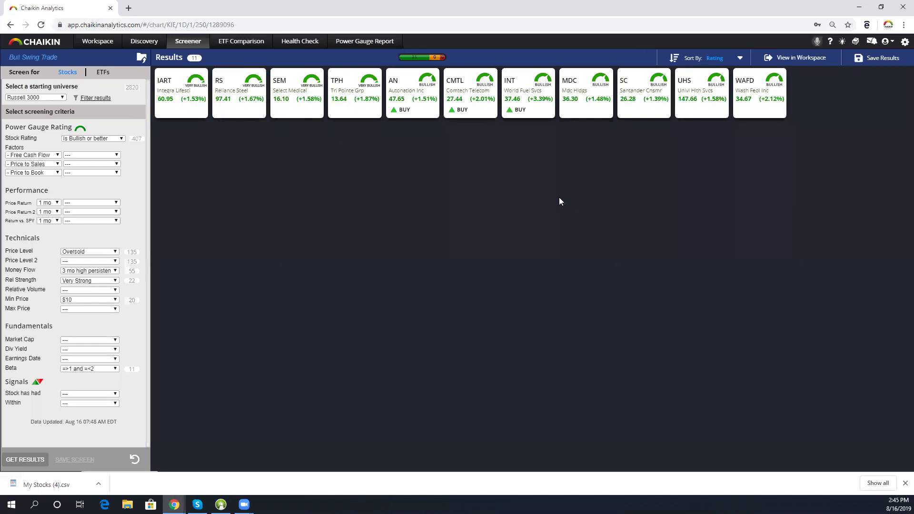
# Step: Open the chart for AN from the screening results and examine its daily Power Gauge ratings for recent weeks
pyautogui.click(404, 97)
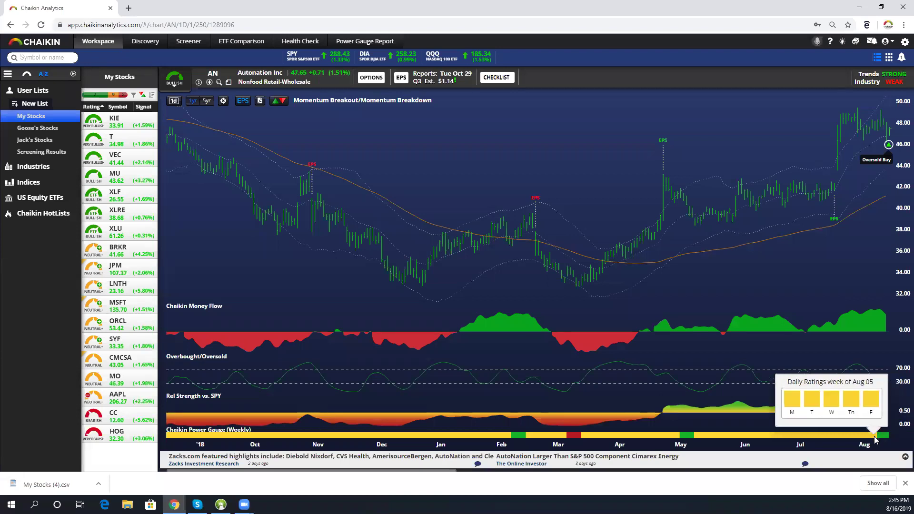
pyautogui.moveTo(876, 436)
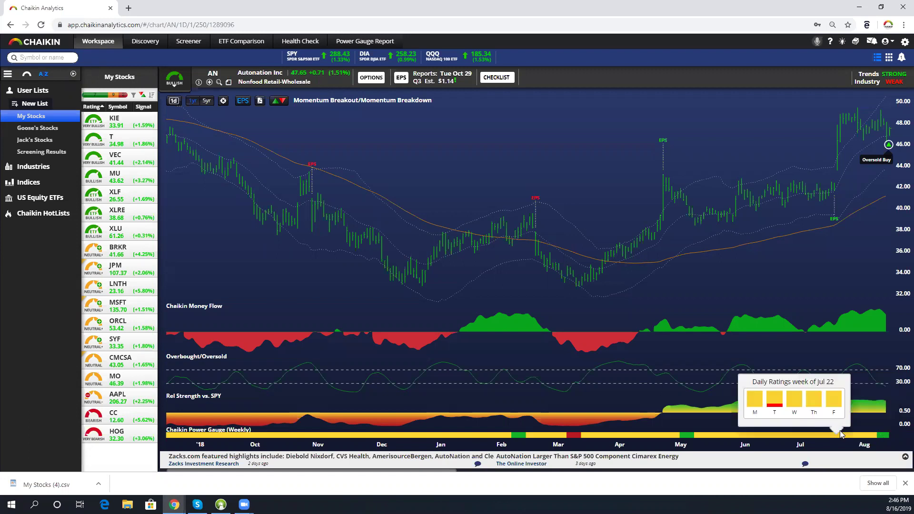
# Step: Examine AN's daily ratings for the weeks of July 2019 and its price and indicator data for April 26 and April 15
pyautogui.moveTo(841, 435)
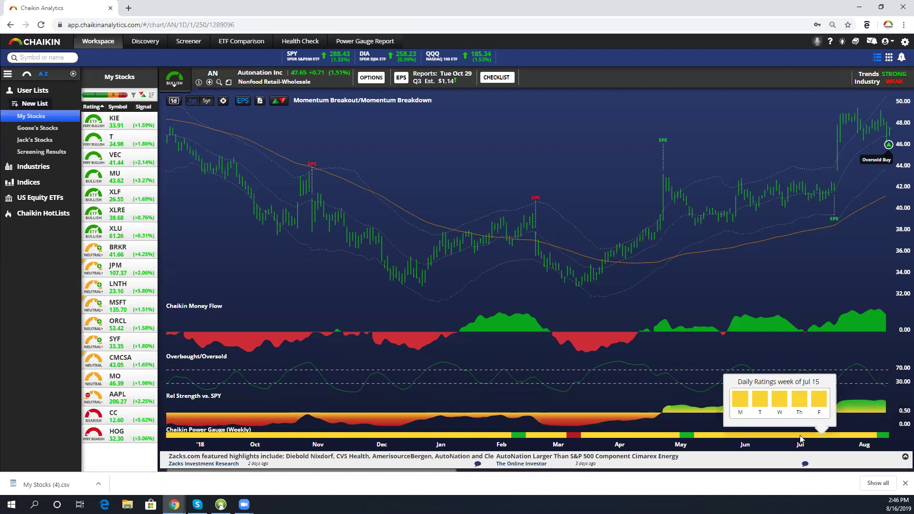
pyautogui.moveTo(755, 434)
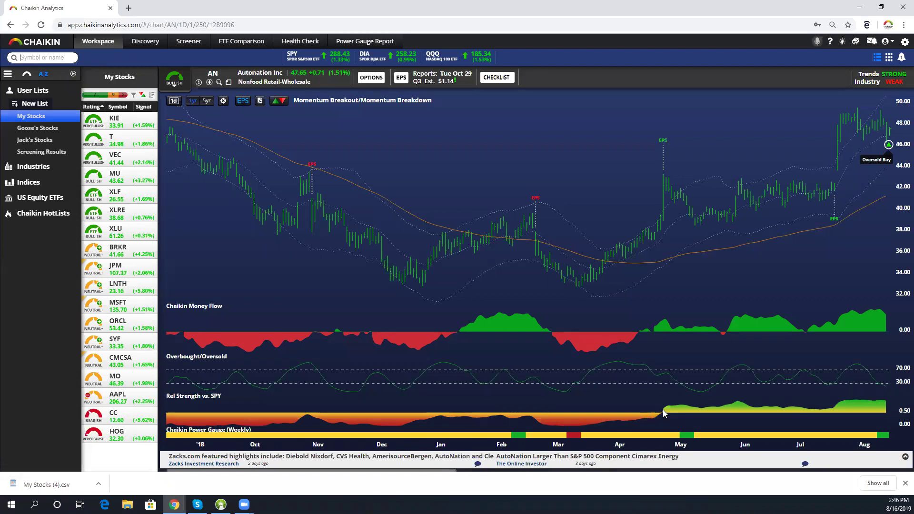
pyautogui.click(665, 247)
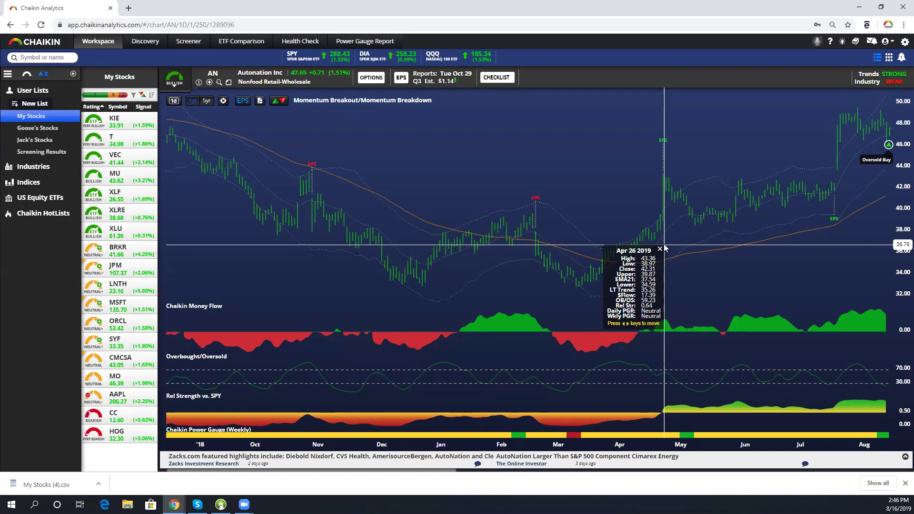
pyautogui.click(660, 249)
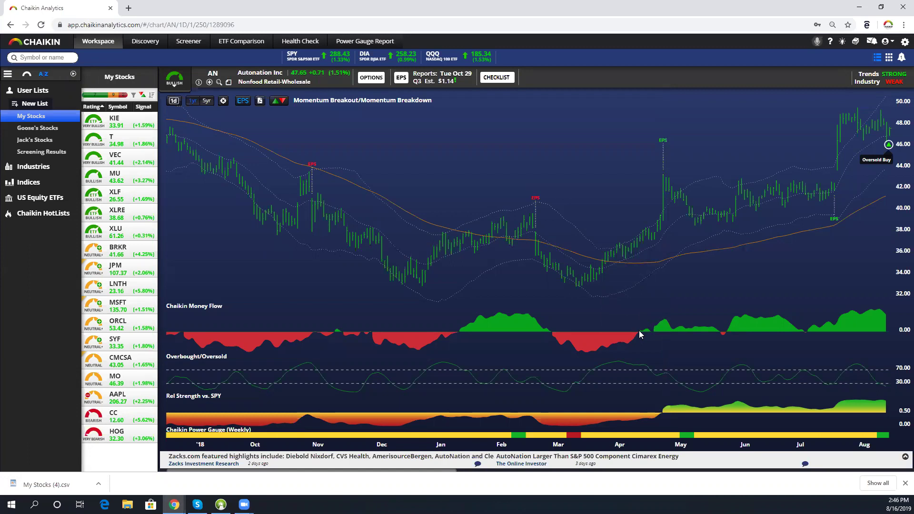
pyautogui.click(641, 289)
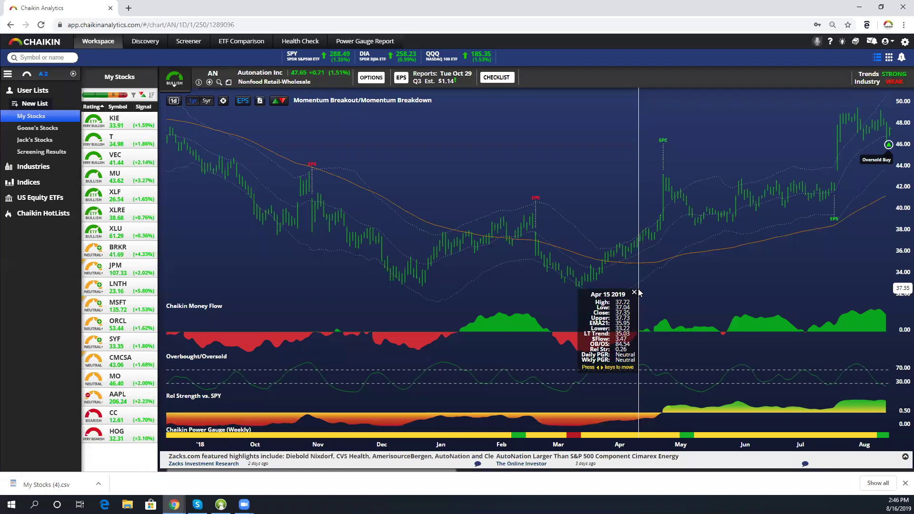
pyautogui.click(637, 290)
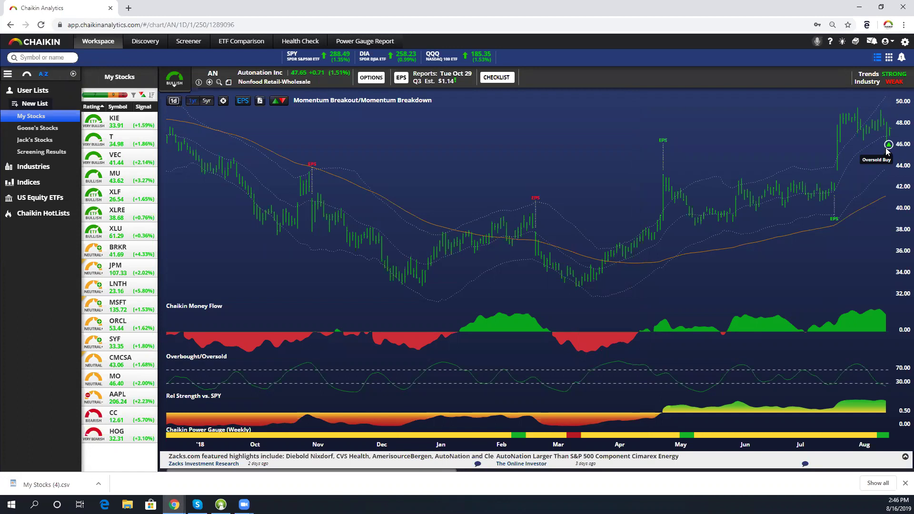
# Step: Review the Pre-Trade Research Checklist for AN
pyautogui.click(507, 79)
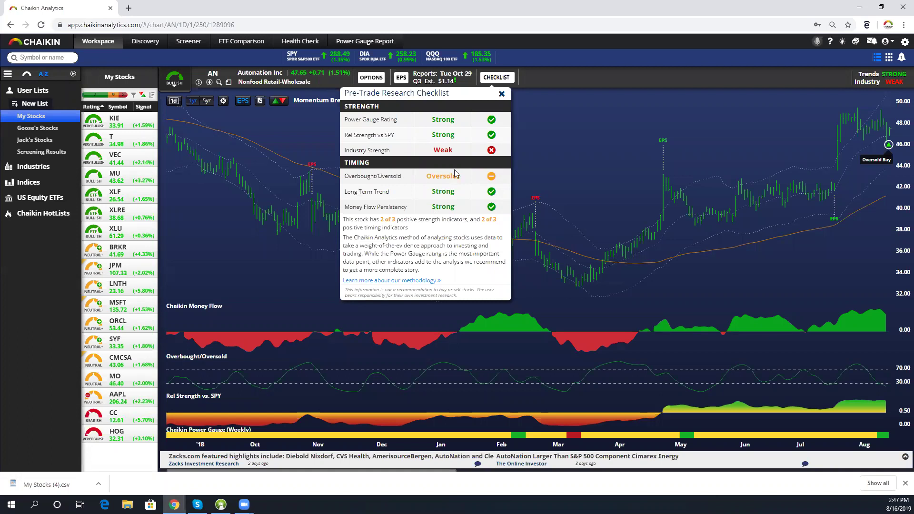
pyautogui.click(501, 95)
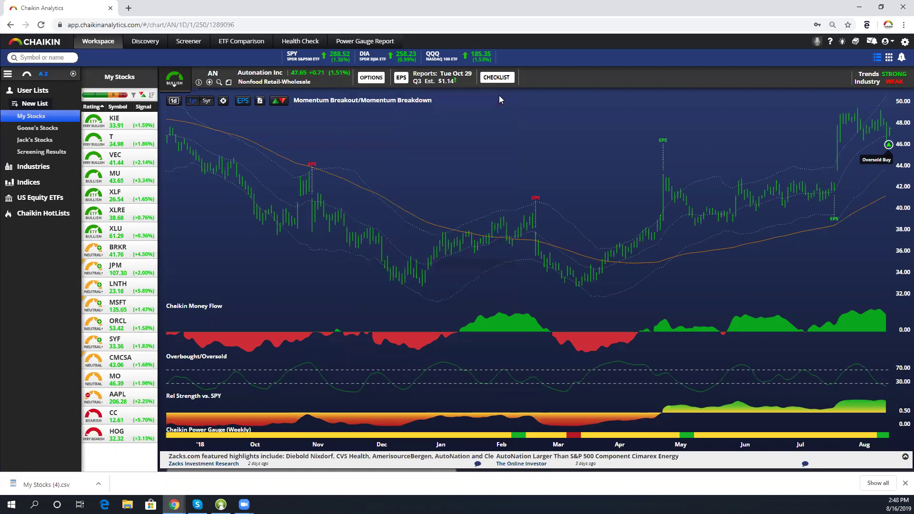
# Step: Open the chart for INT from the Bull Swing Trade screening results and show its Power Gauge Rating breakdown
pyautogui.click(188, 42)
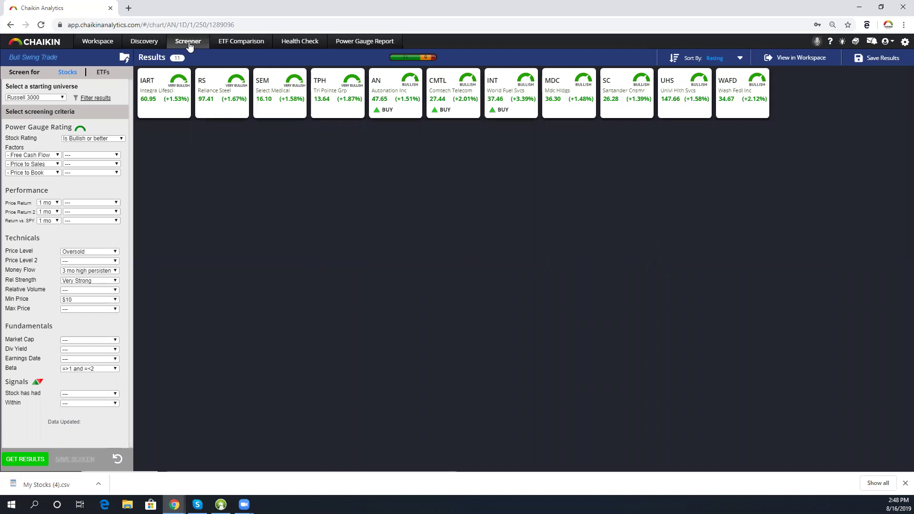
pyautogui.click(510, 108)
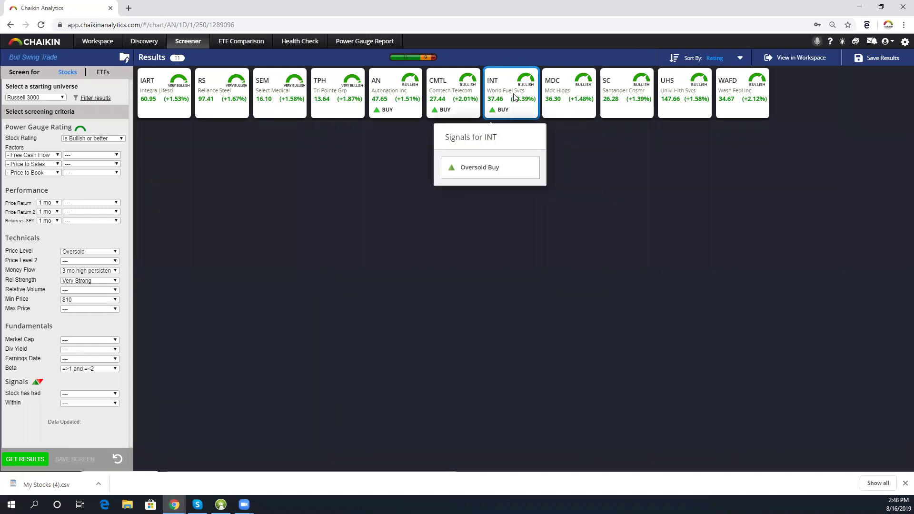
pyautogui.click(514, 94)
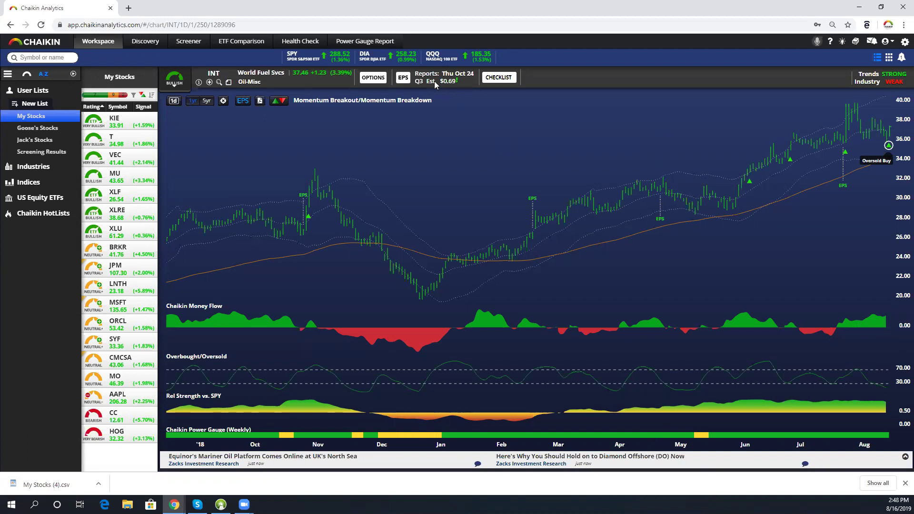
pyautogui.click(404, 78)
pyautogui.click(174, 81)
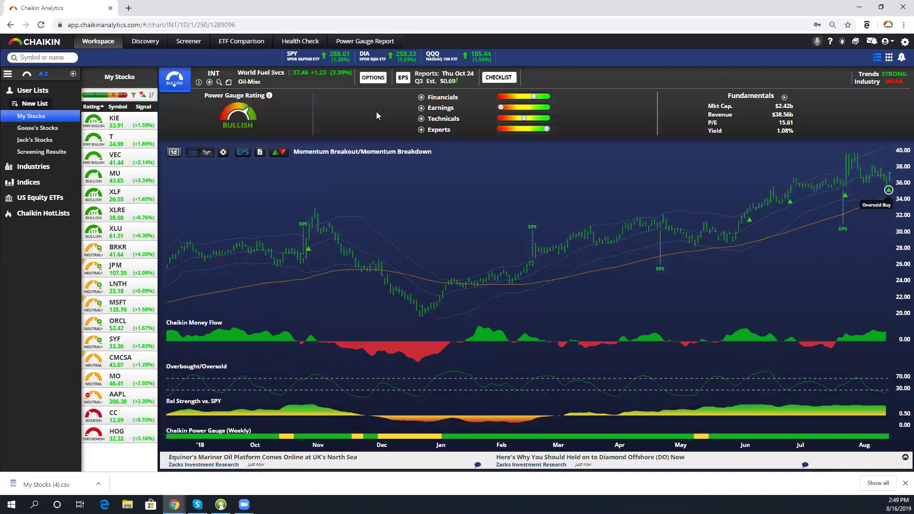
# Step: Examine the individual factors behind INT's Financials and Experts ratings, collapsing each category after viewing it
pyautogui.click(420, 98)
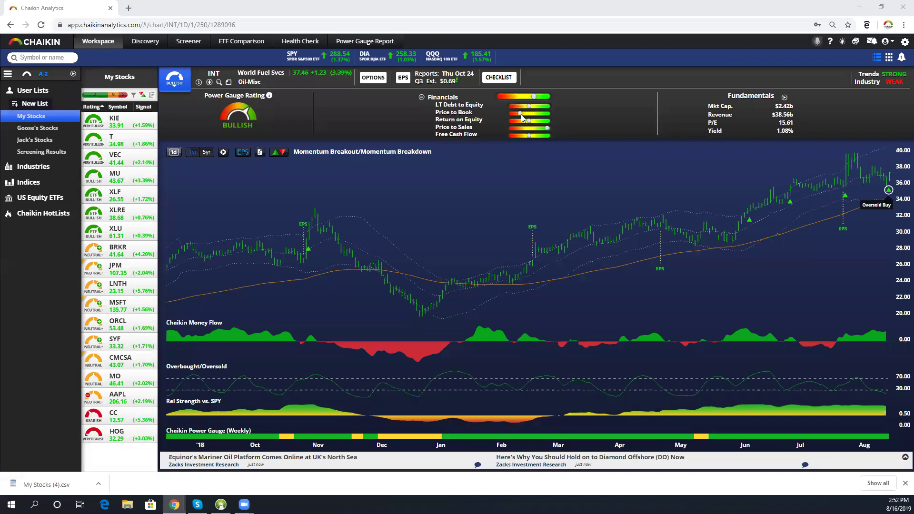
pyautogui.click(422, 97)
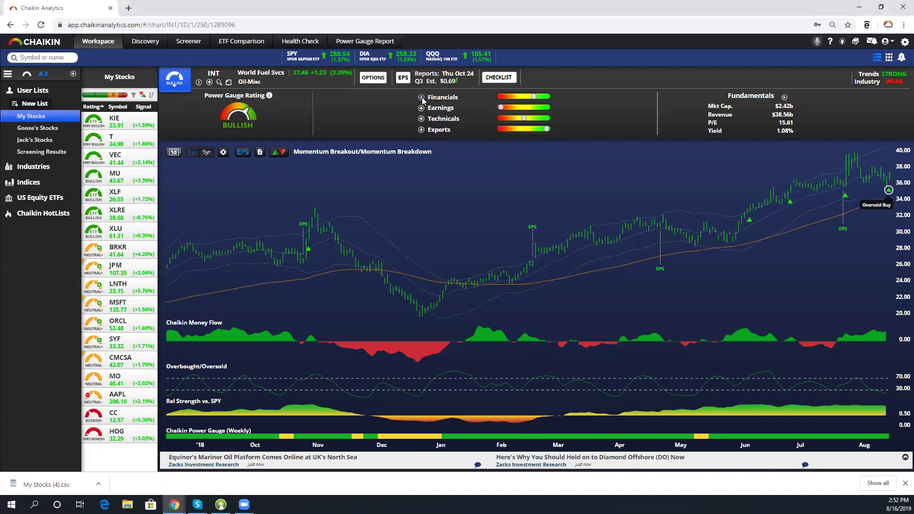
pyautogui.click(421, 130)
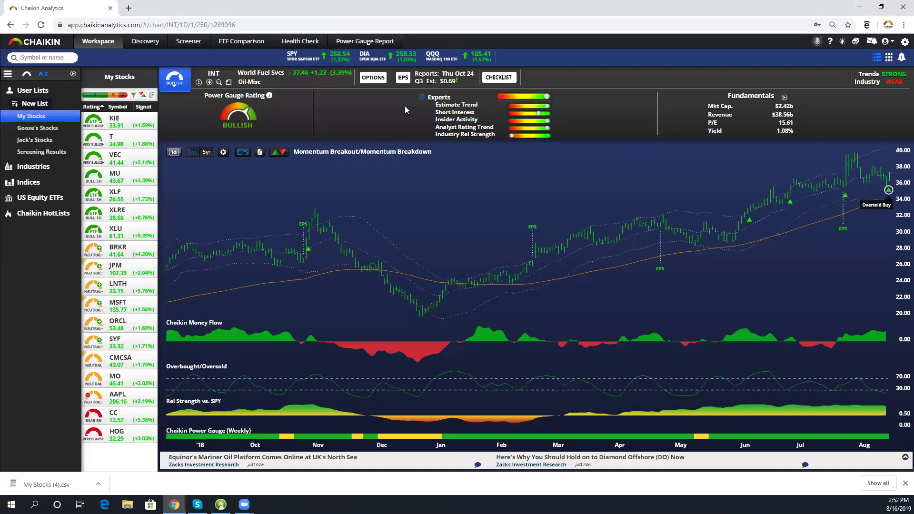
pyautogui.click(421, 97)
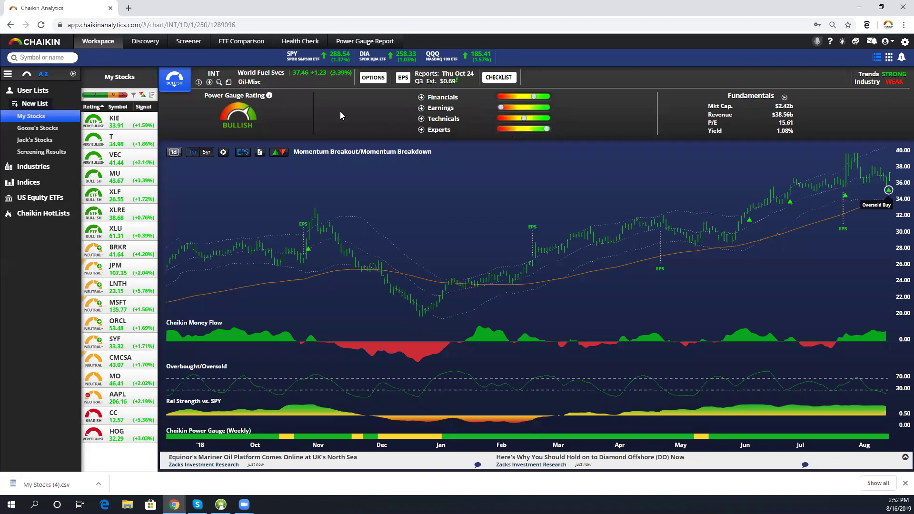
# Step: Add a 1-month Price Return criterion of At/near low to the Bull Swing Trade screen and update the results
pyautogui.click(182, 43)
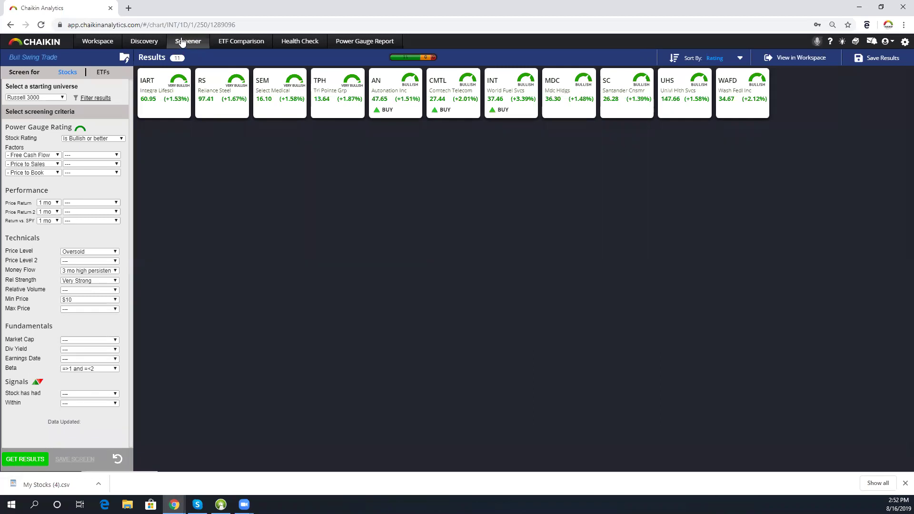
pyautogui.click(75, 203)
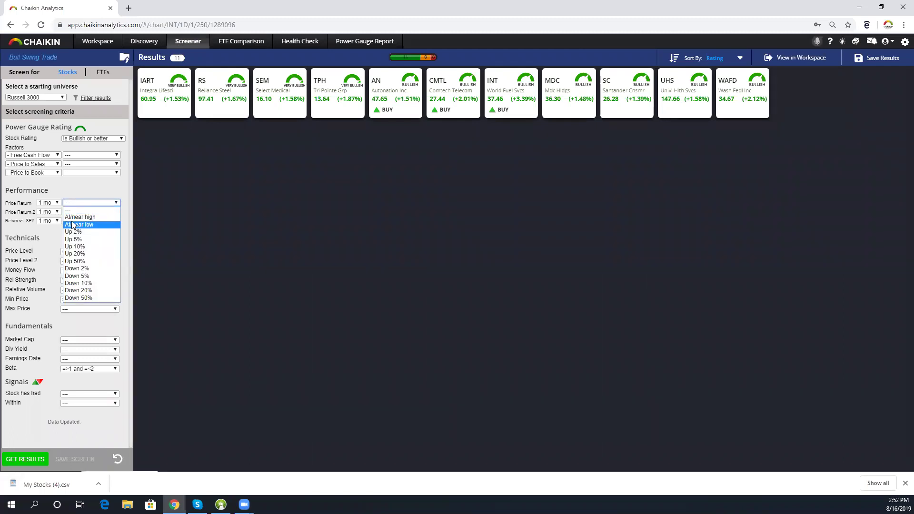
pyautogui.click(75, 224)
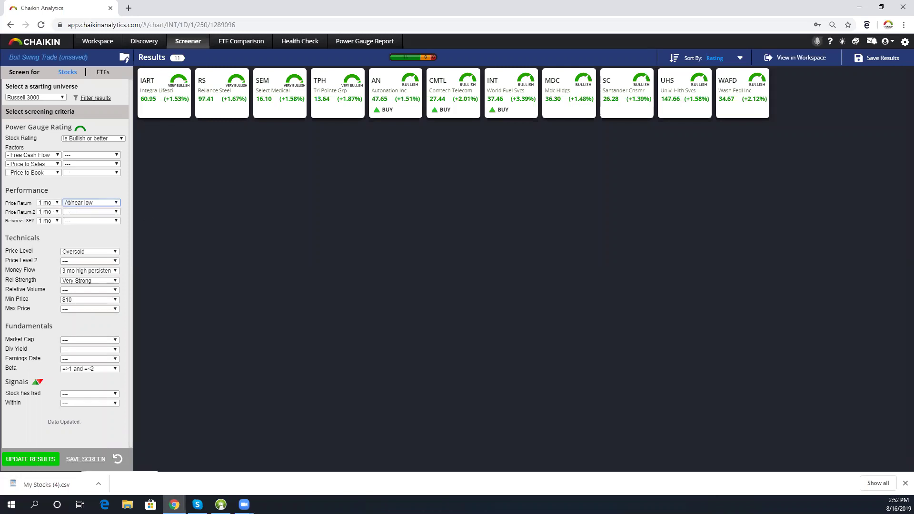
pyautogui.click(40, 460)
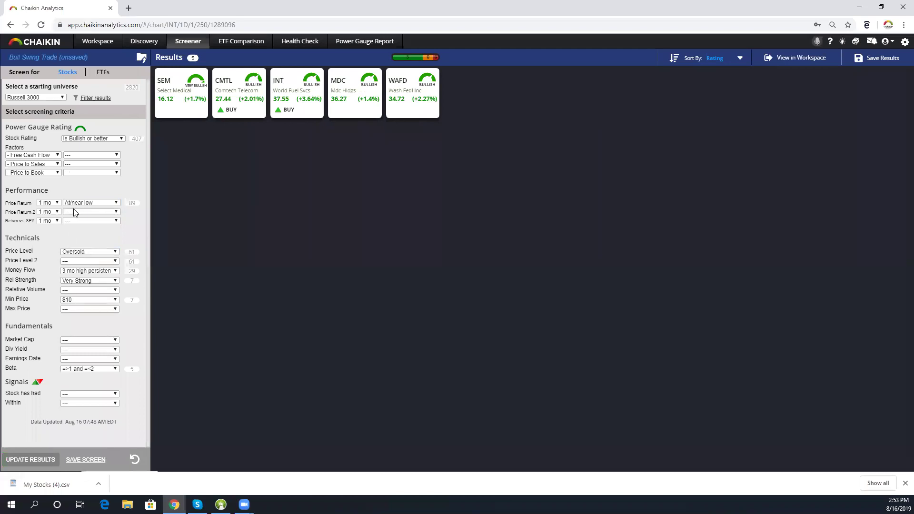
# Step: Open the chart for SEM from the updated screening results and review its Pre-Trade Research Checklist
pyautogui.click(193, 86)
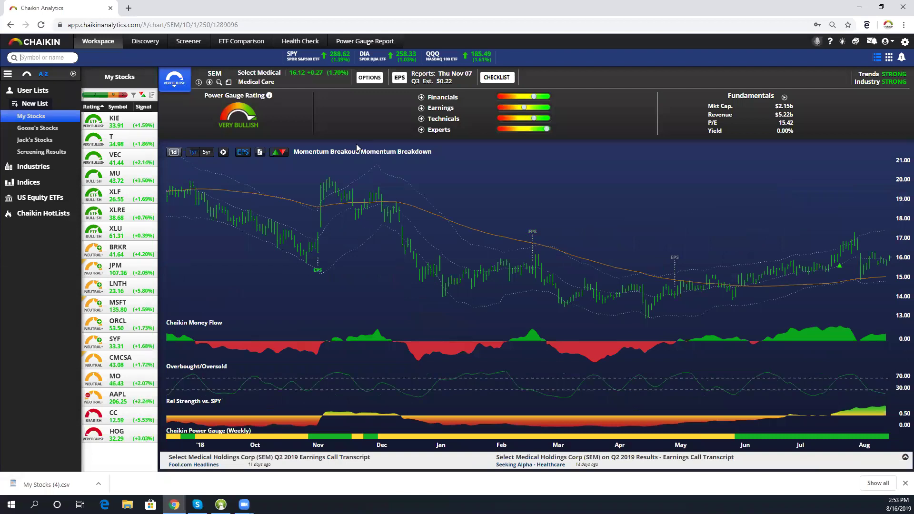
pyautogui.click(496, 77)
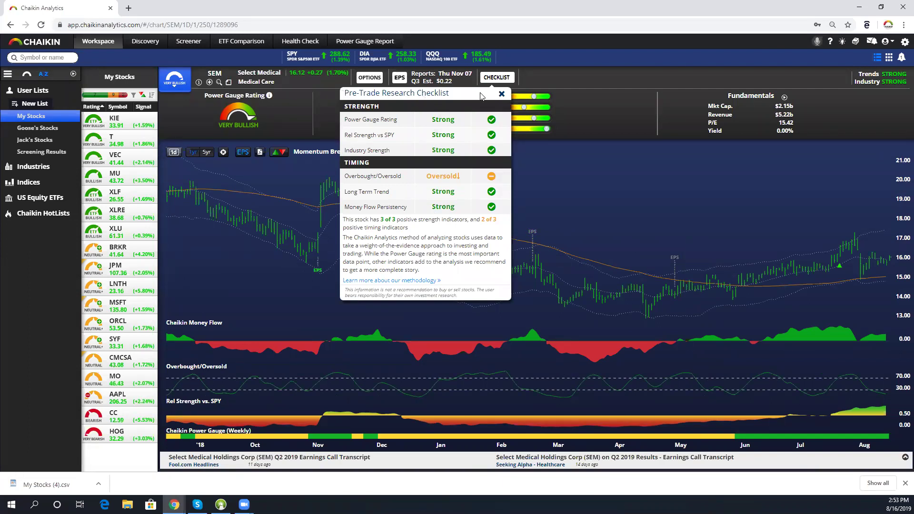
pyautogui.click(501, 94)
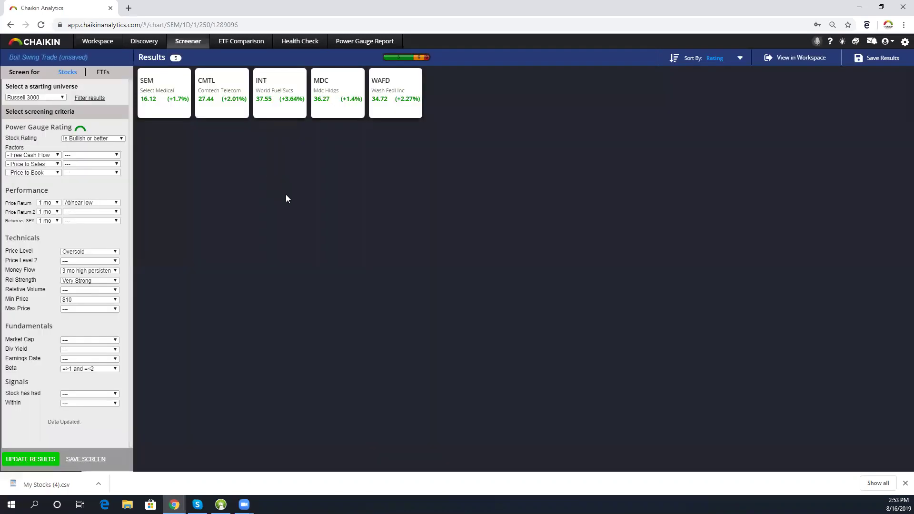
# Step: Open the chart for CMTL from the screening results and review its Pre-Trade Research Checklist and August 14, 2019 data
pyautogui.click(216, 84)
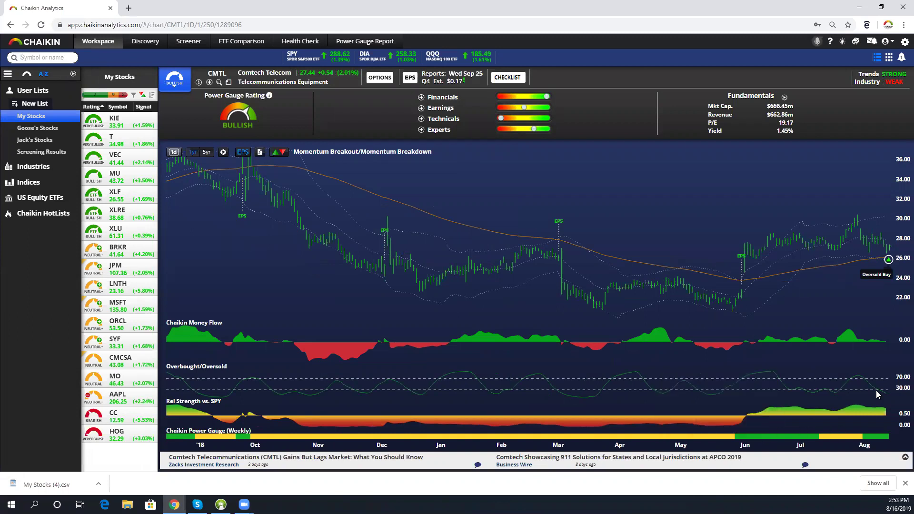
pyautogui.click(512, 81)
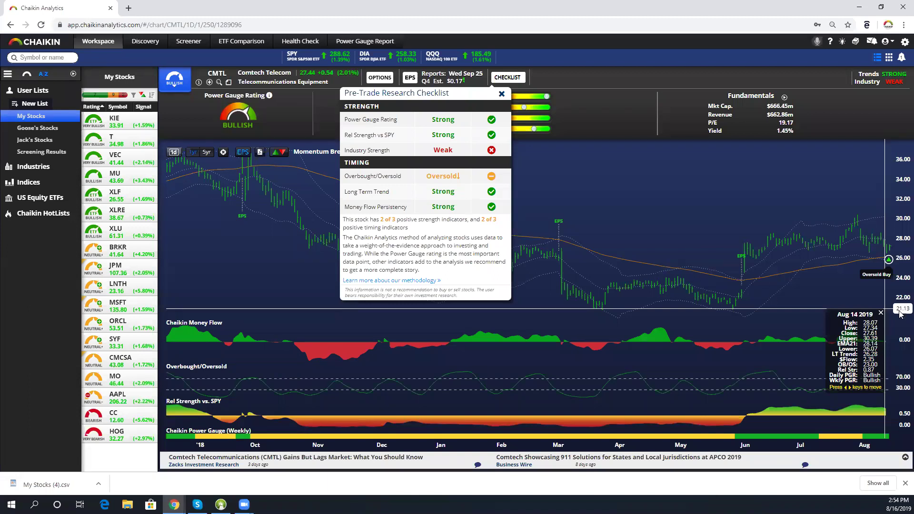
pyautogui.click(881, 313)
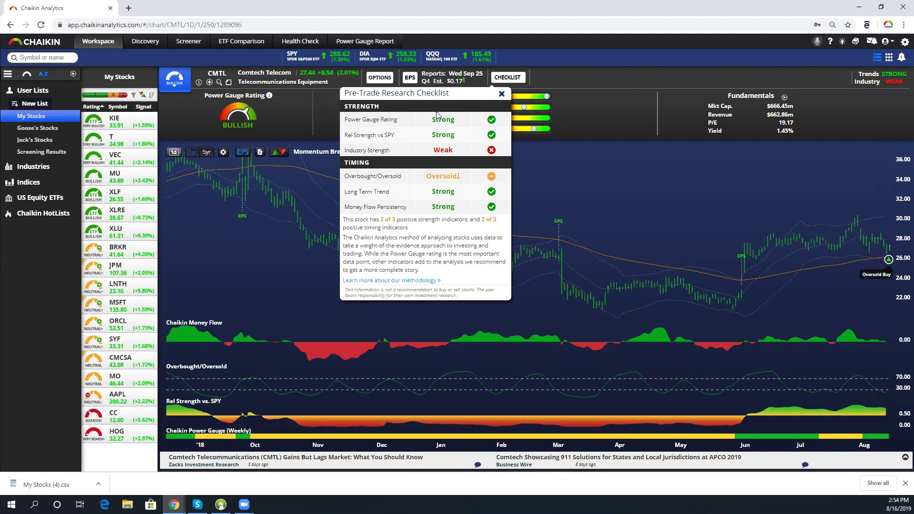
pyautogui.click(501, 95)
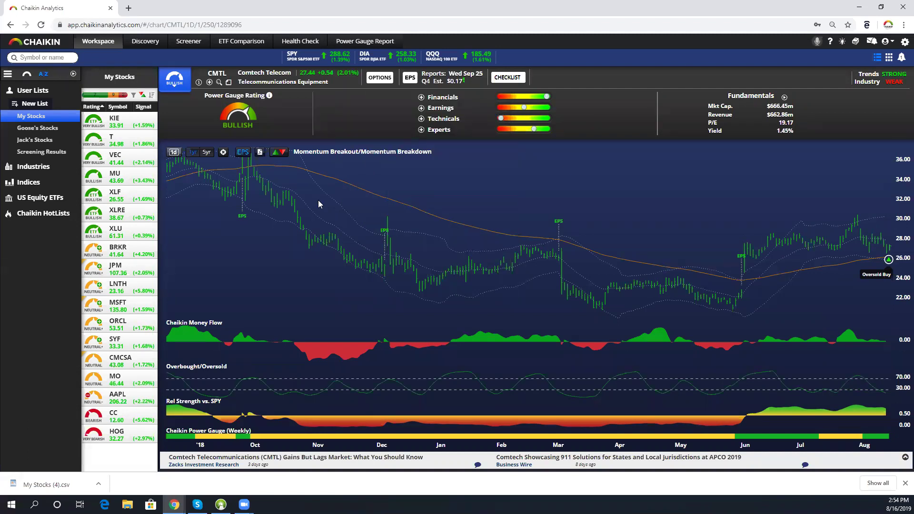
# Step: Send the narrowed Bull Swing Trade results to the Workspace and display the Screening Results list
pyautogui.click(189, 42)
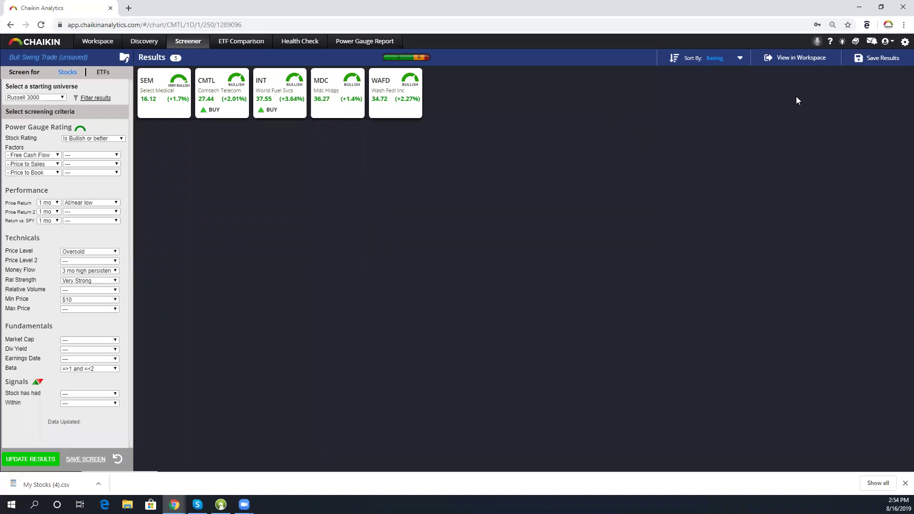
pyautogui.click(804, 59)
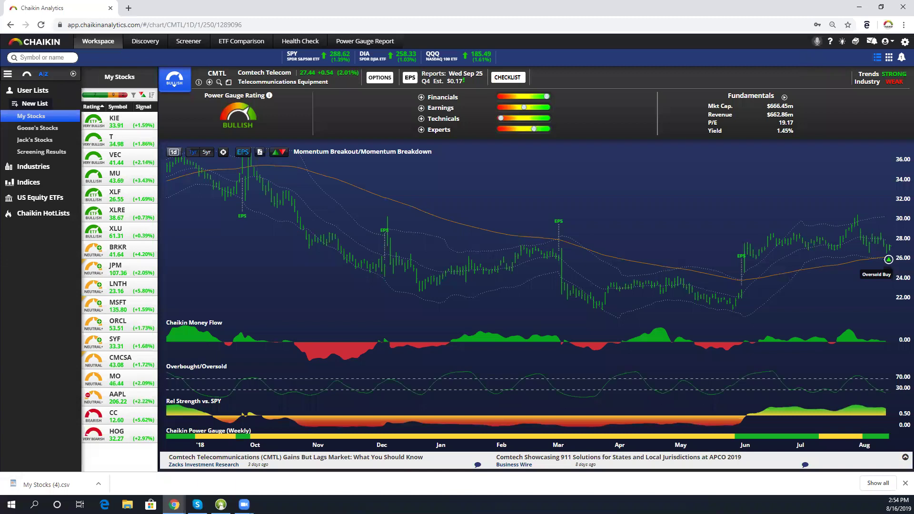
pyautogui.click(34, 152)
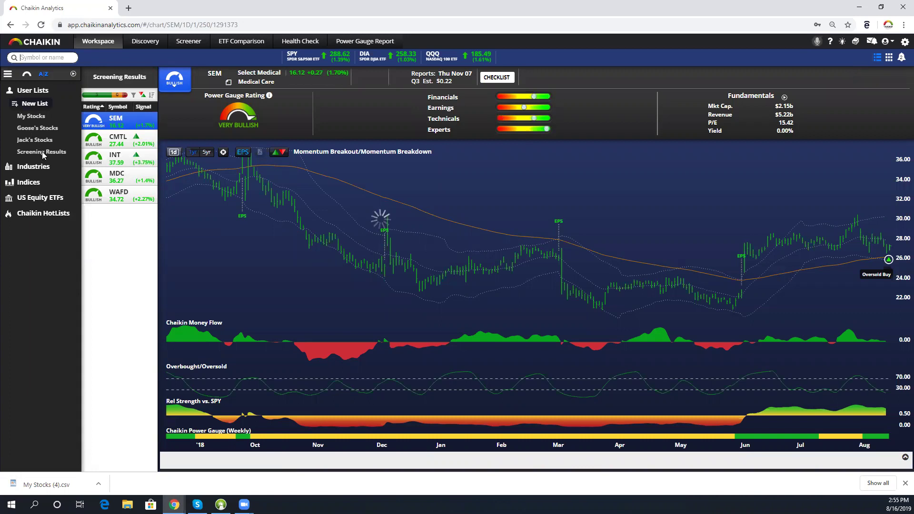
pyautogui.click(43, 153)
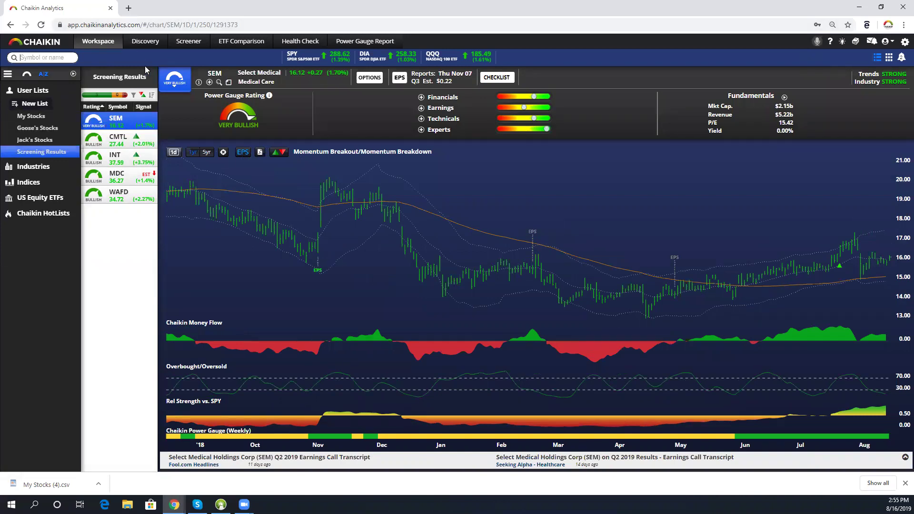
# Step: Clear the current criteria in the Screener and load the Classic Bull starter screen
pyautogui.click(185, 44)
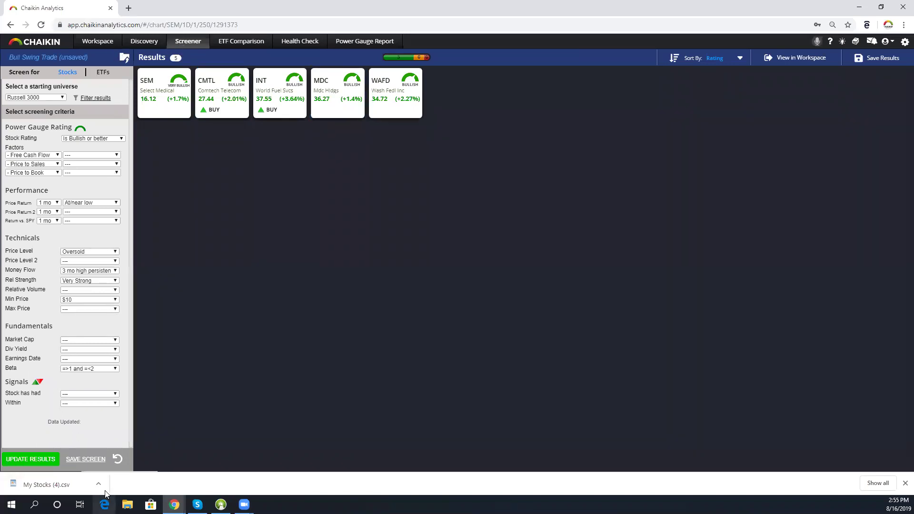
pyautogui.click(117, 458)
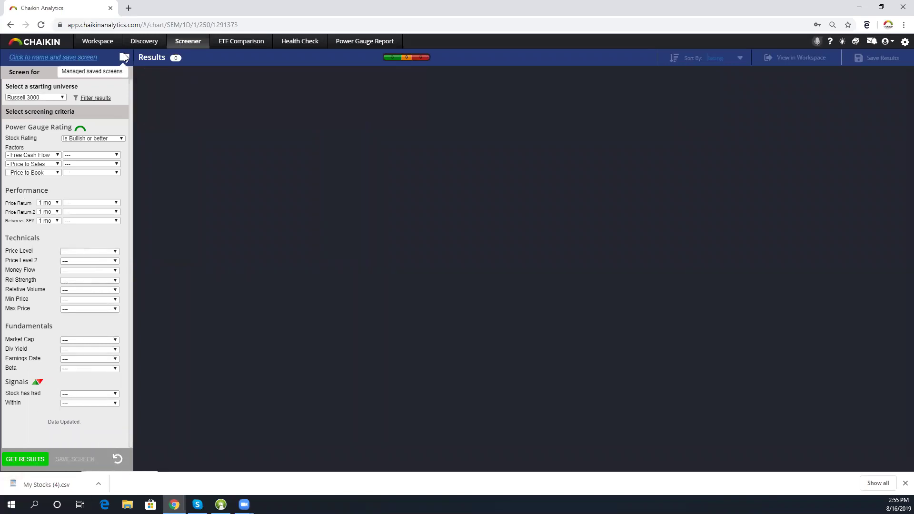
pyautogui.click(124, 58)
pyautogui.click(106, 93)
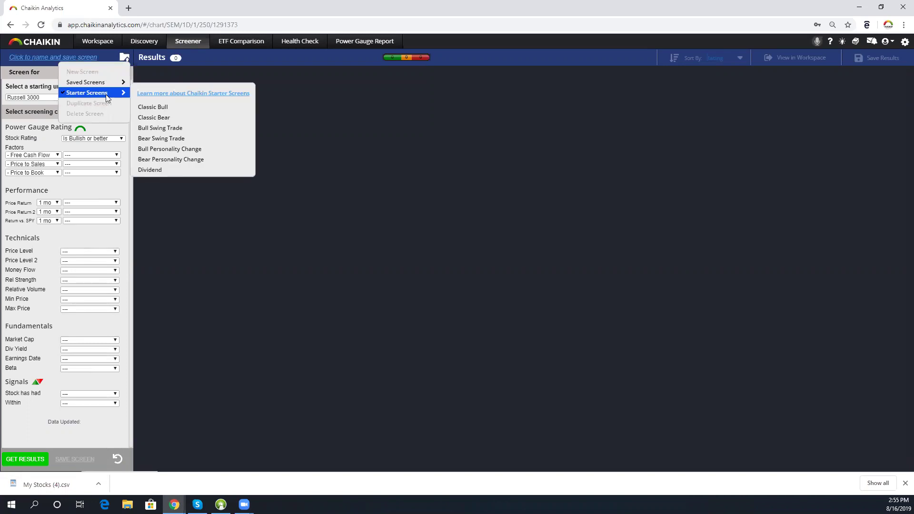
pyautogui.click(152, 107)
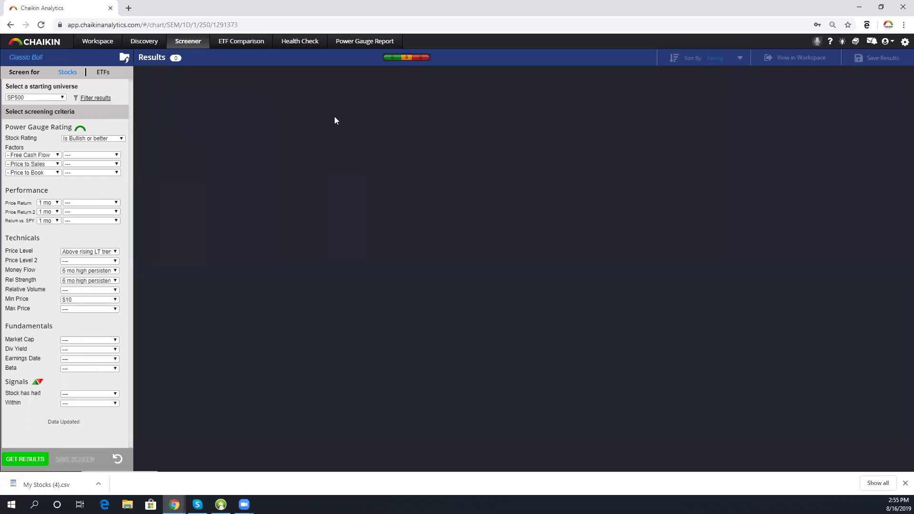
# Step: Run the Classic Bull screen, add Oversold as the second price level criterion, and update the results
pyautogui.click(24, 459)
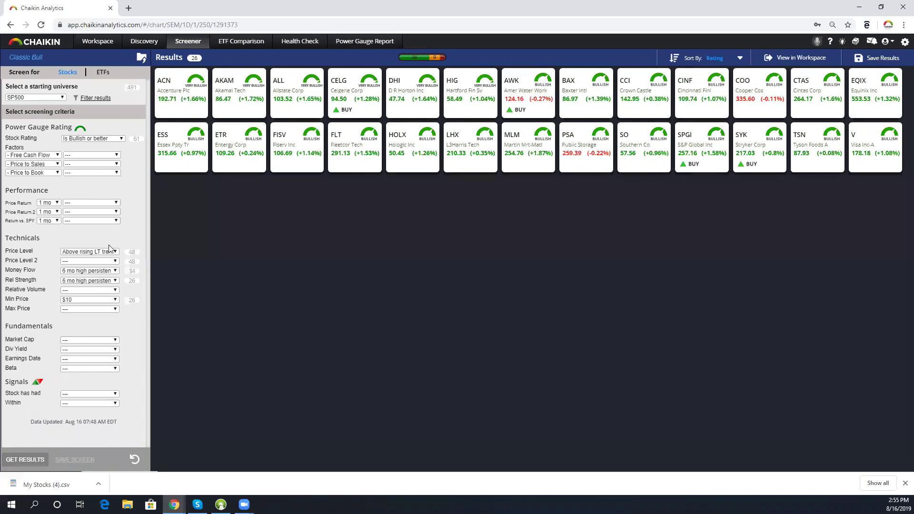
pyautogui.click(75, 262)
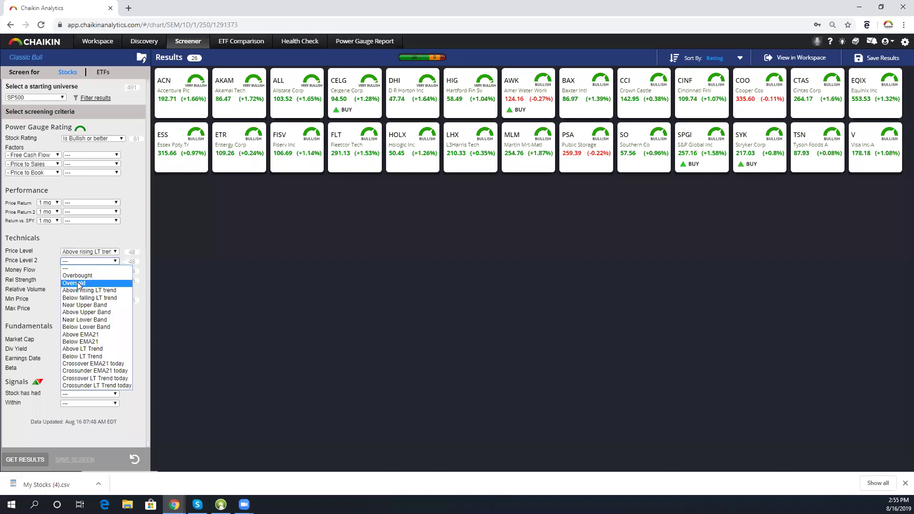
pyautogui.click(77, 282)
pyautogui.click(30, 459)
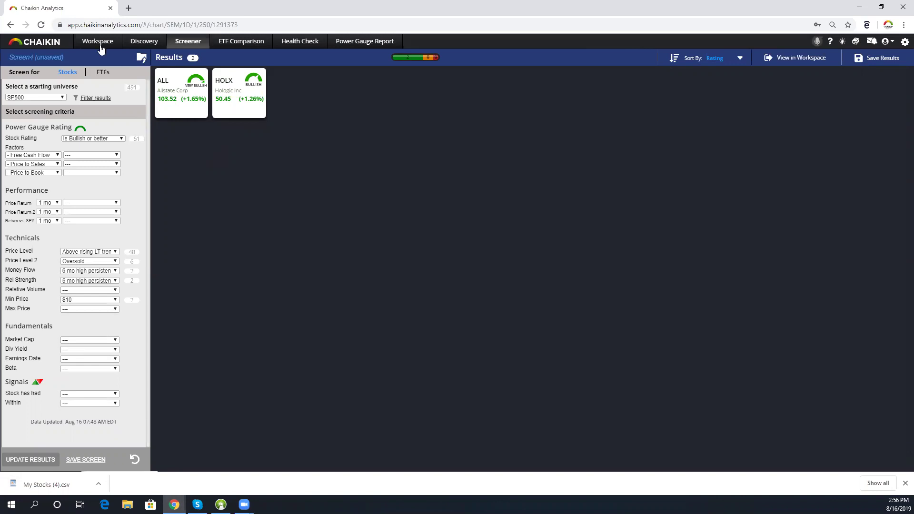
# Step: Change the starting universe to Russell 3000, limit market cap to Mid & Large Cap, and update the results
pyautogui.click(60, 98)
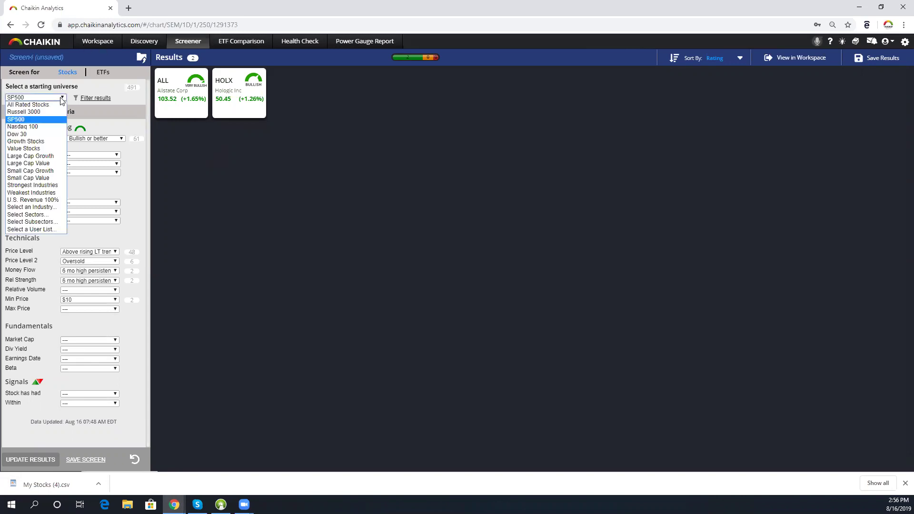
pyautogui.click(39, 108)
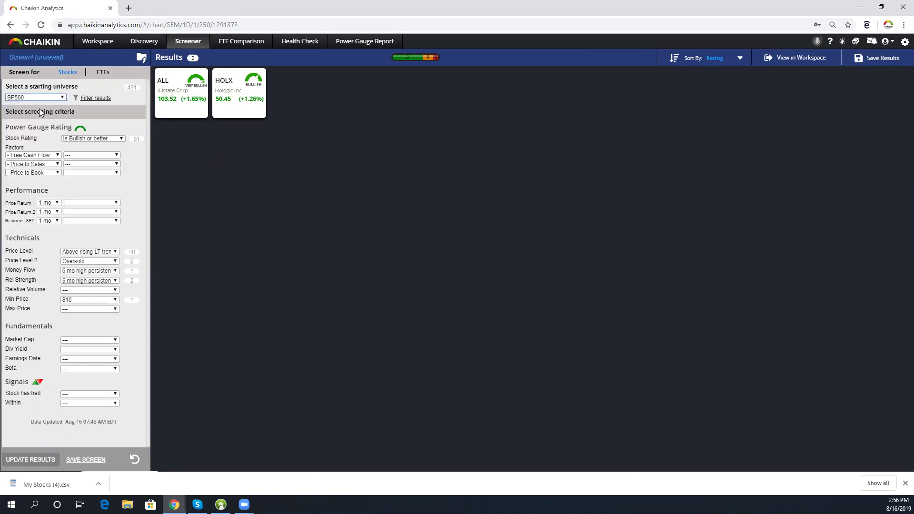
pyautogui.click(78, 340)
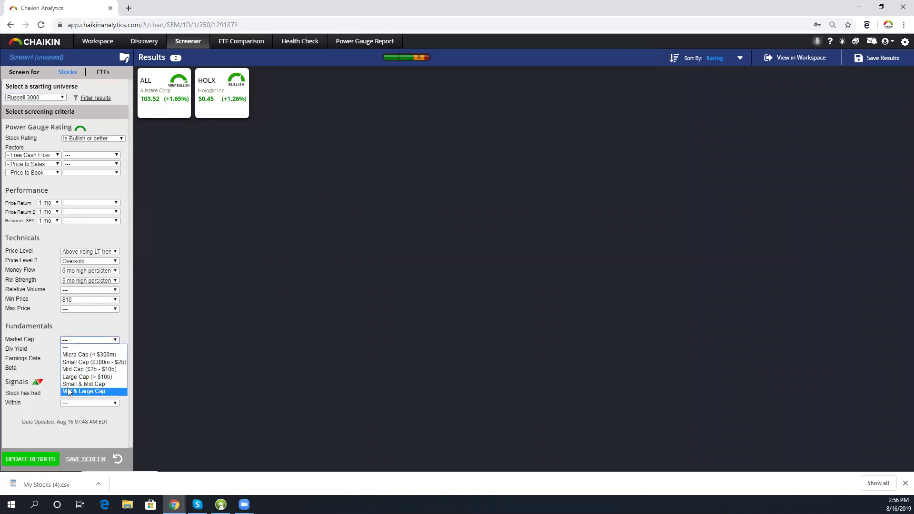
pyautogui.click(67, 390)
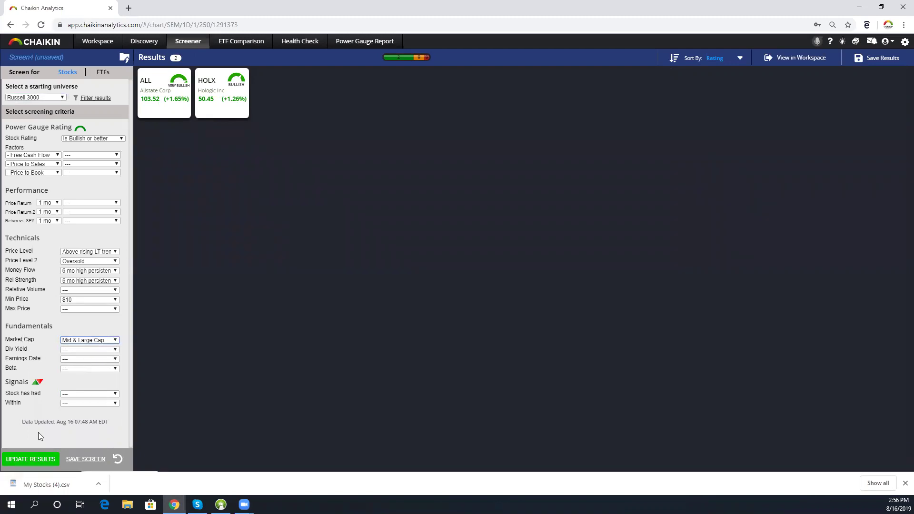
pyautogui.click(31, 462)
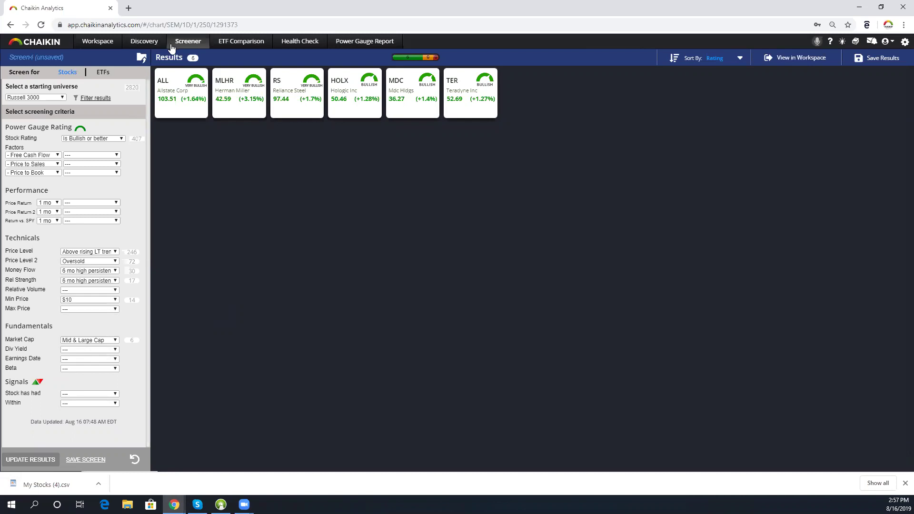
pyautogui.click(141, 57)
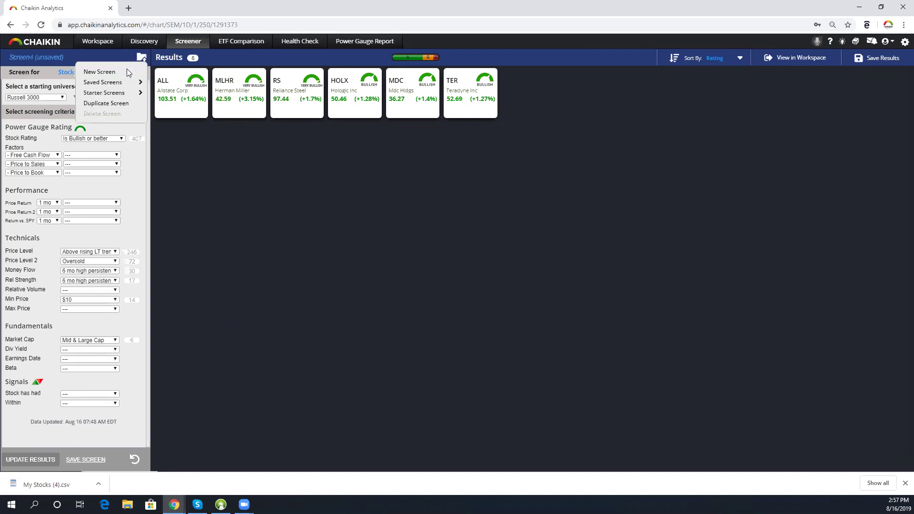
pyautogui.moveTo(123, 84)
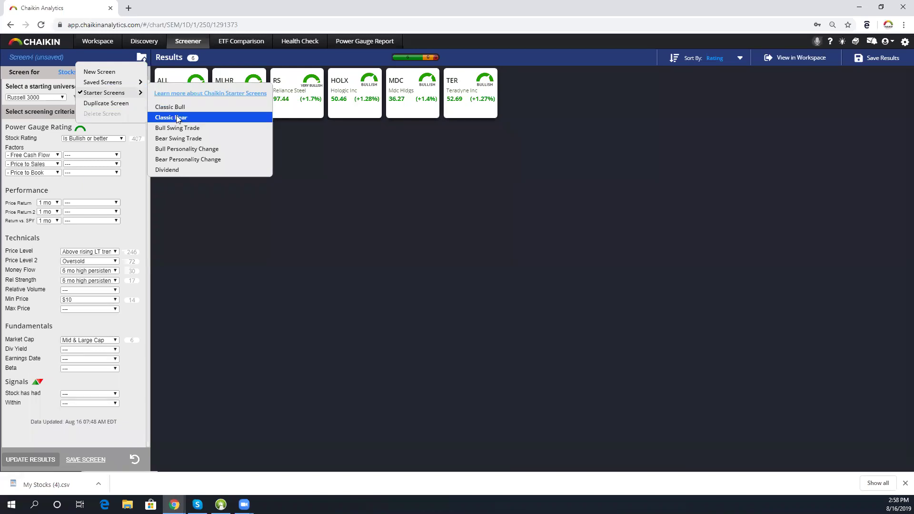
pyautogui.click(187, 149)
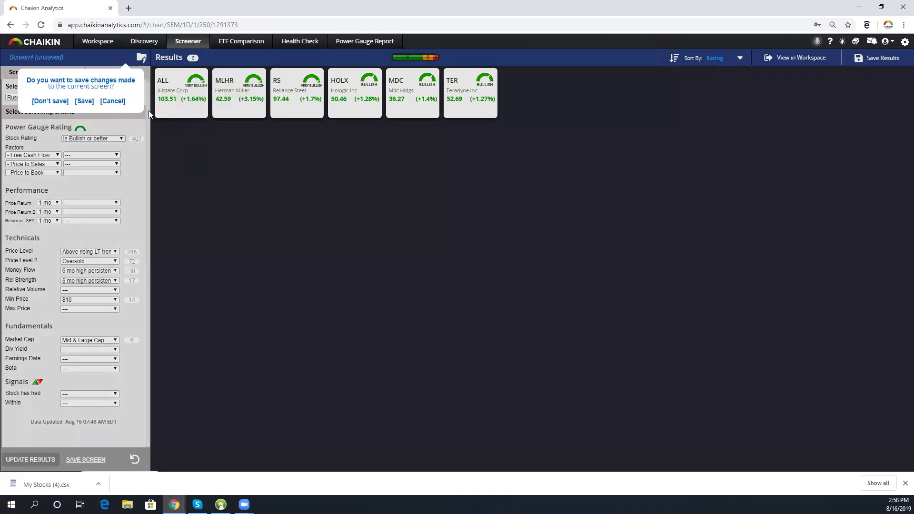
pyautogui.click(125, 106)
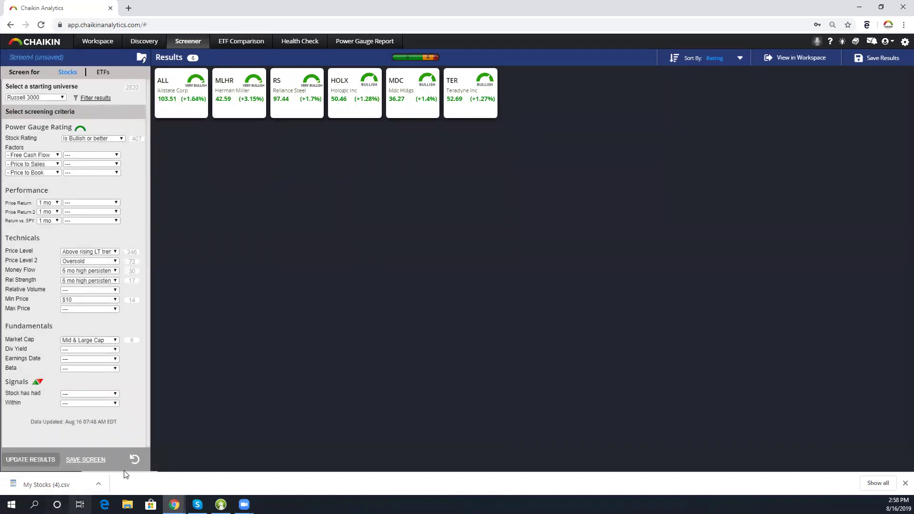
# Step: Clear the current screening criteria, load the Bull Personality Change starter screen, and get its results
pyautogui.click(135, 459)
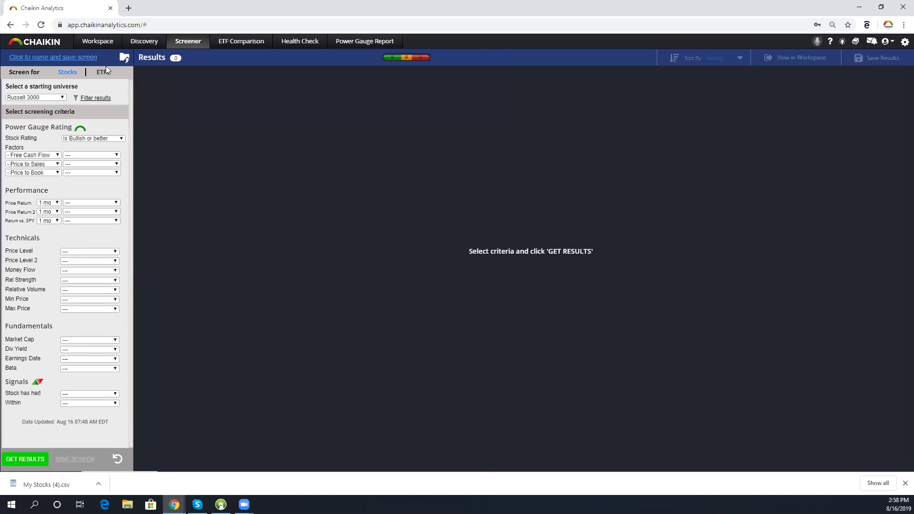
pyautogui.click(126, 57)
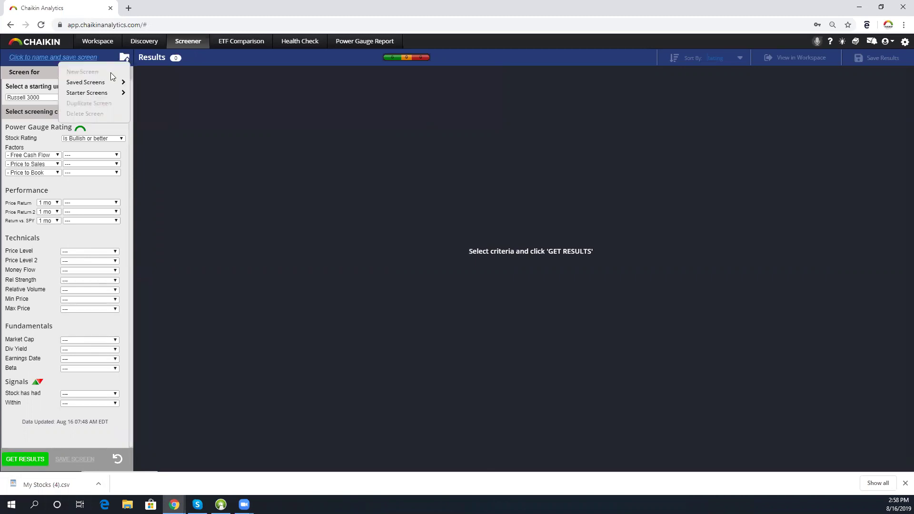
pyautogui.moveTo(109, 97)
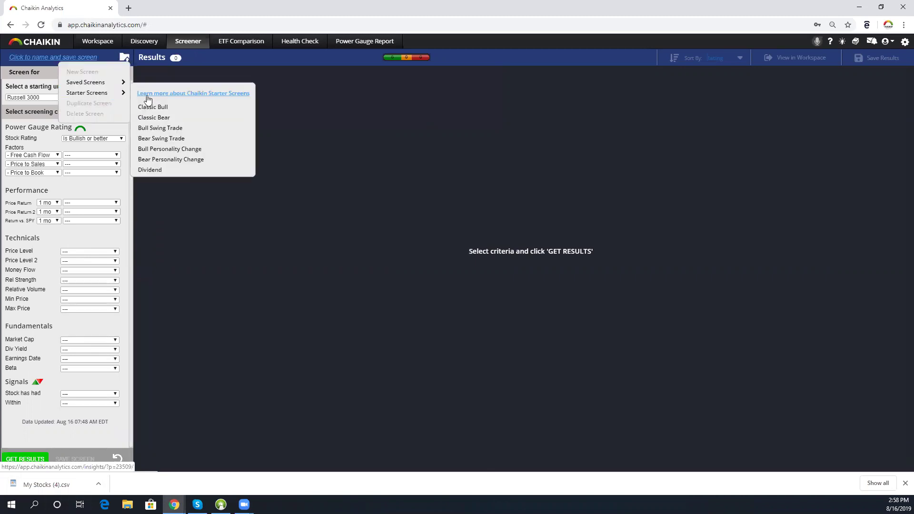
pyautogui.click(154, 149)
pyautogui.click(28, 460)
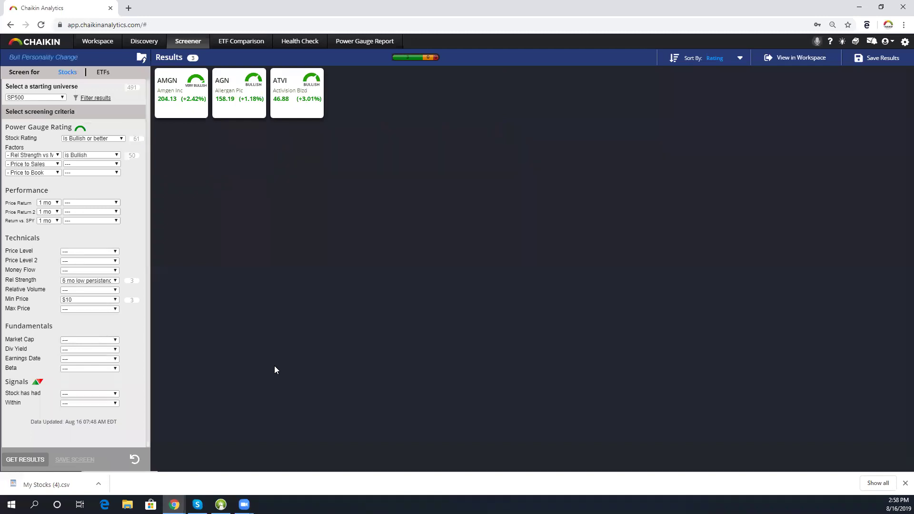
# Step: Open the ATVI chart from the screening results and examine its recent weekly Power Gauge history
pyautogui.click(282, 90)
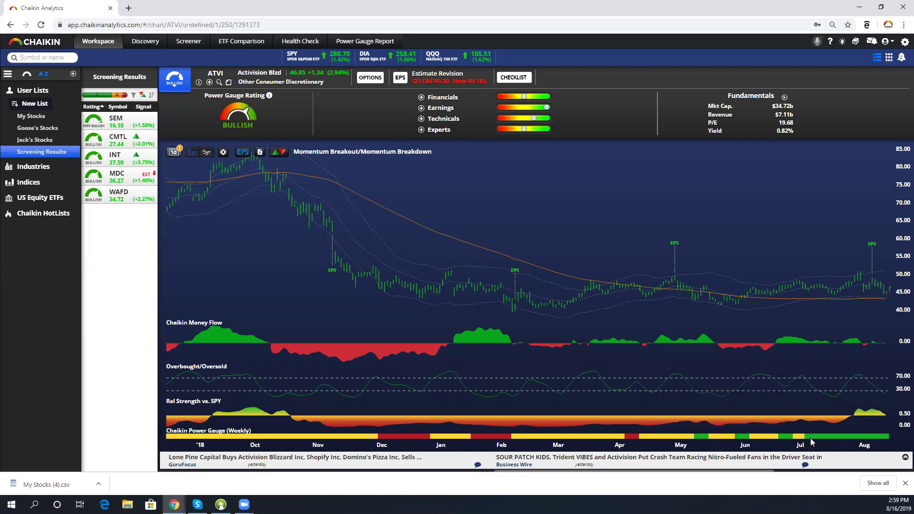
pyautogui.moveTo(812, 441)
# Step: Open the AGN chart from the screening results and review its weekly Power Gauge history and Pre-Trade Research Checklist
pyautogui.click(188, 42)
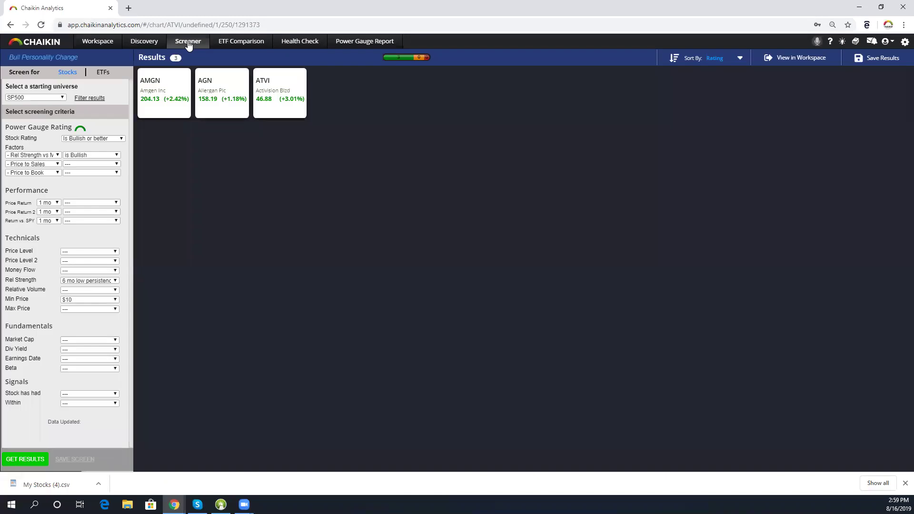
pyautogui.click(215, 100)
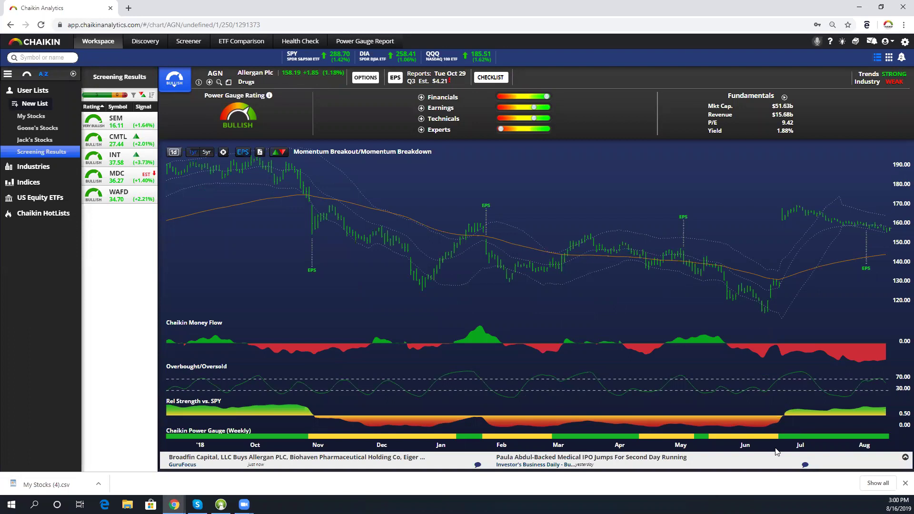
pyautogui.moveTo(779, 439)
pyautogui.moveTo(677, 437)
pyautogui.click(483, 78)
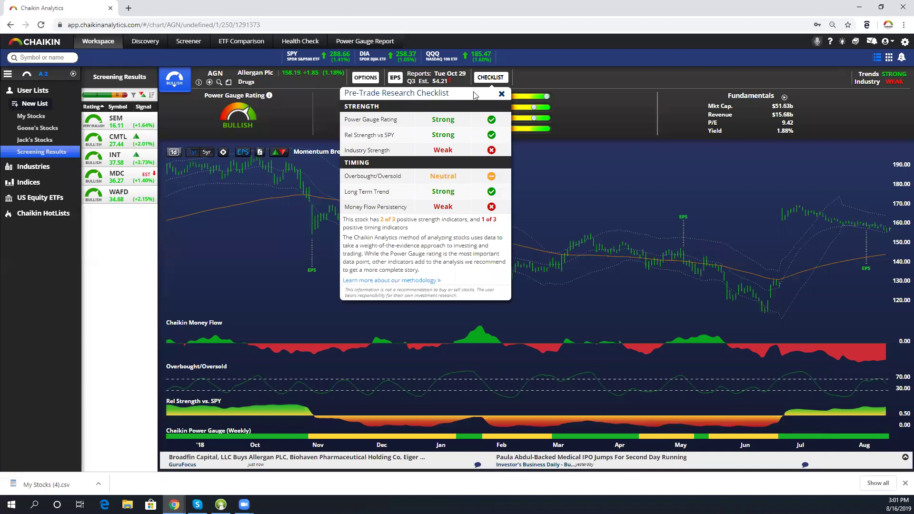
pyautogui.click(501, 94)
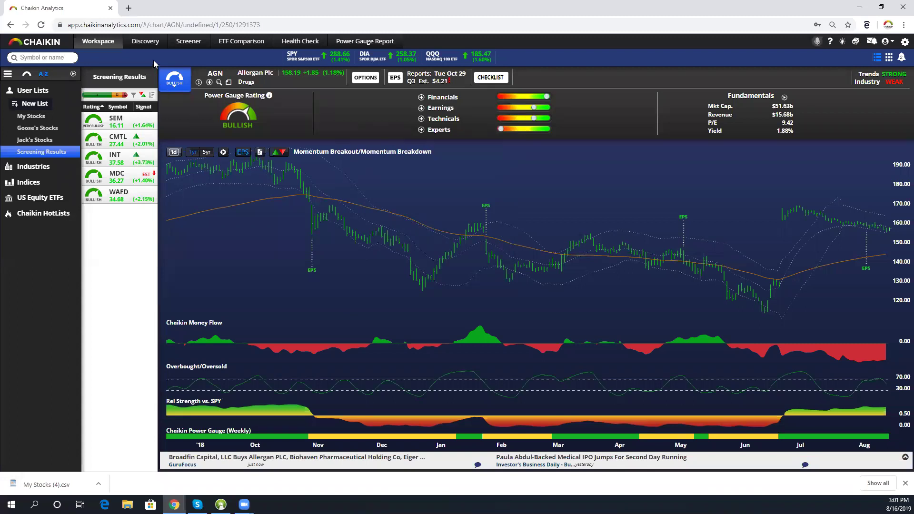
# Step: Look up AGN in Discovery to show stock ideas based on it
pyautogui.click(146, 44)
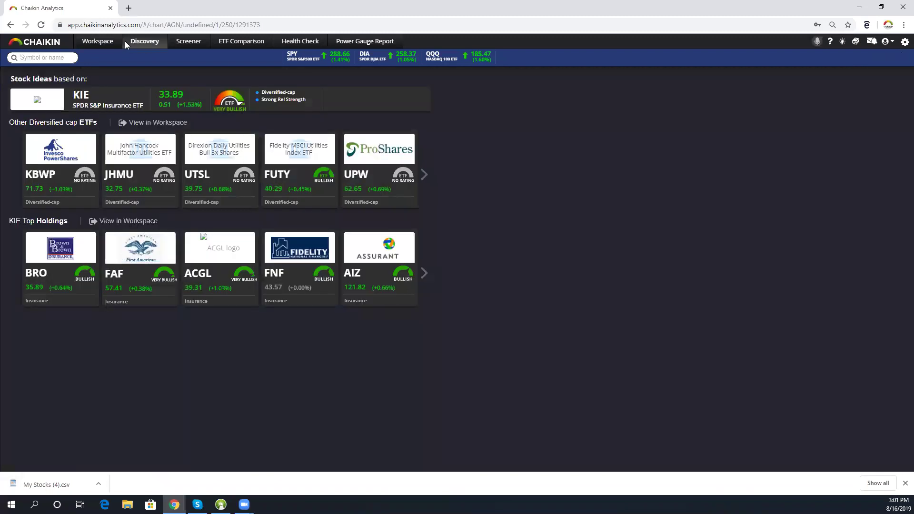
pyautogui.click(45, 57)
pyautogui.write('AGN')
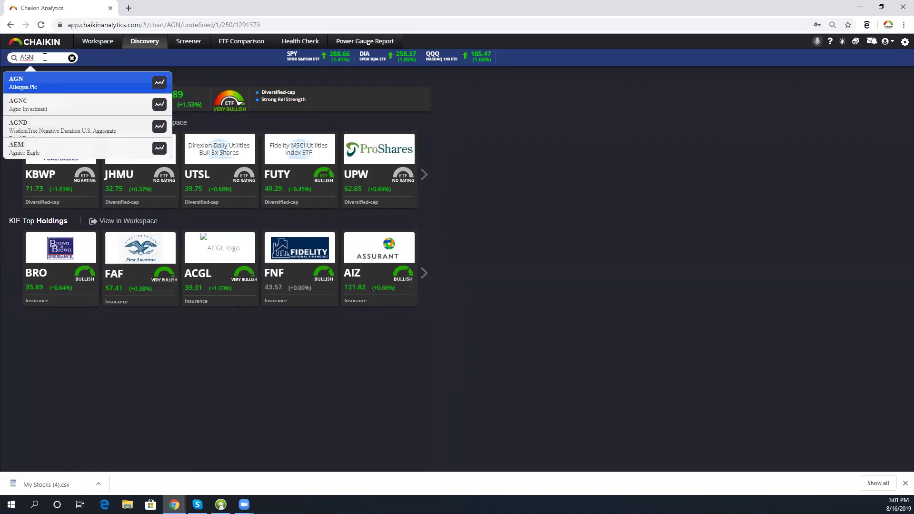
pyautogui.press('Return')
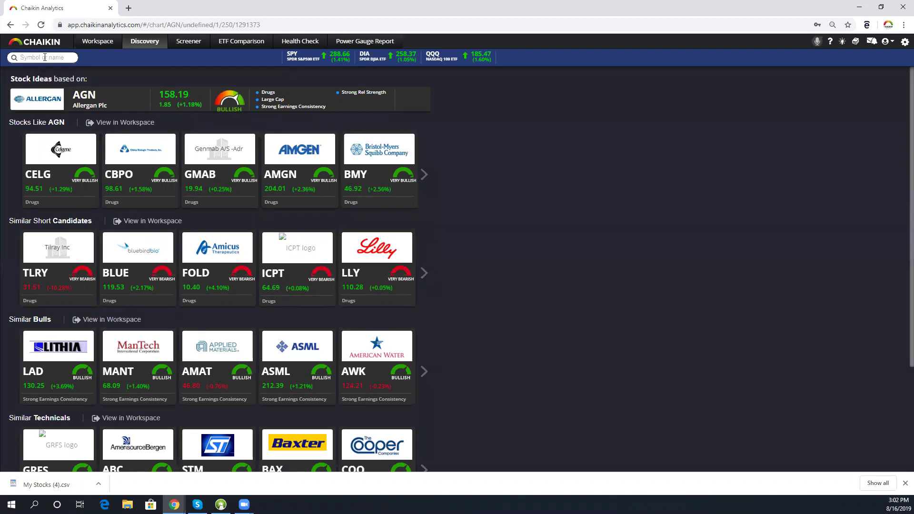
# Step: Browse further Stocks Like AGN and review the similar short candidates, bulls, technicals, and ETFs holding AGN
pyautogui.click(45, 57)
pyautogui.click(422, 182)
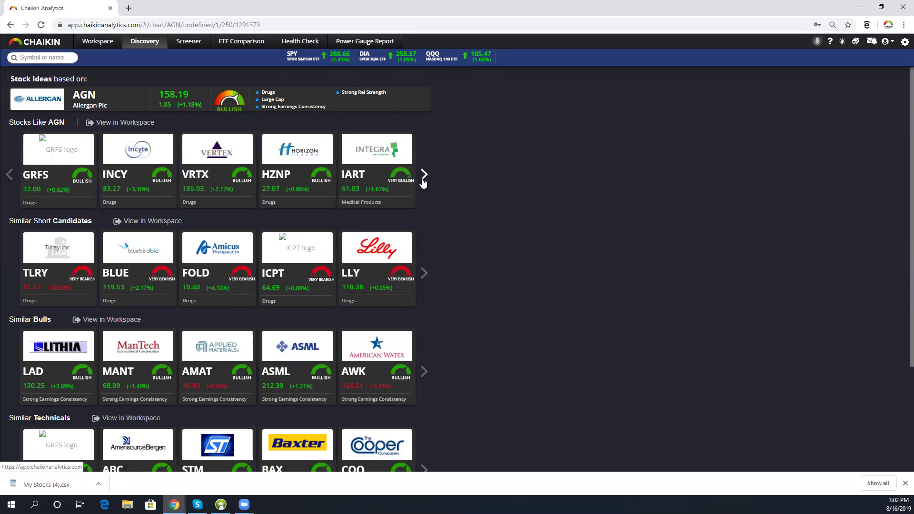
pyautogui.click(422, 182)
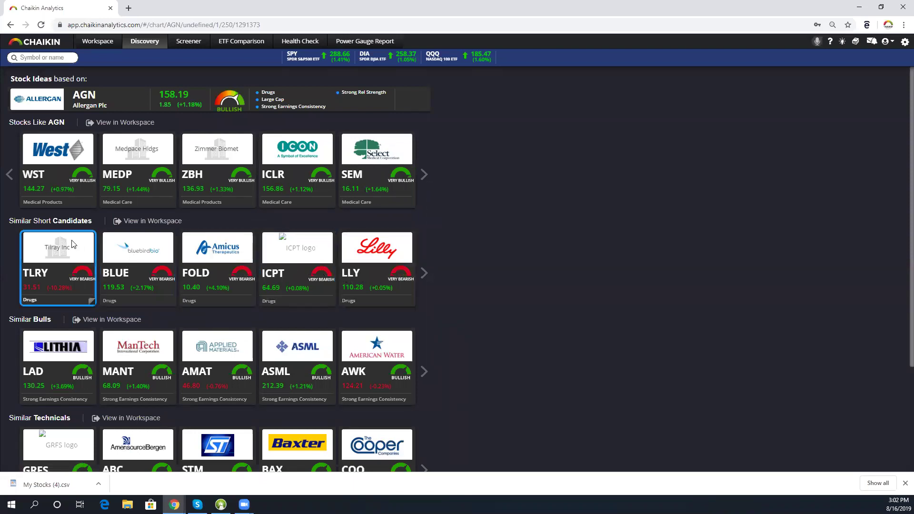
pyautogui.scroll(-2, 470, 256)
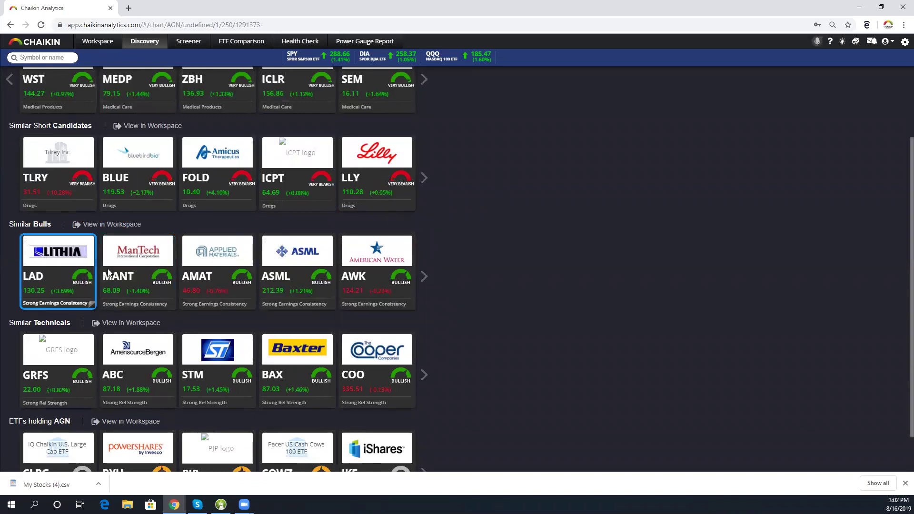
pyautogui.scroll(-1, 439, 258)
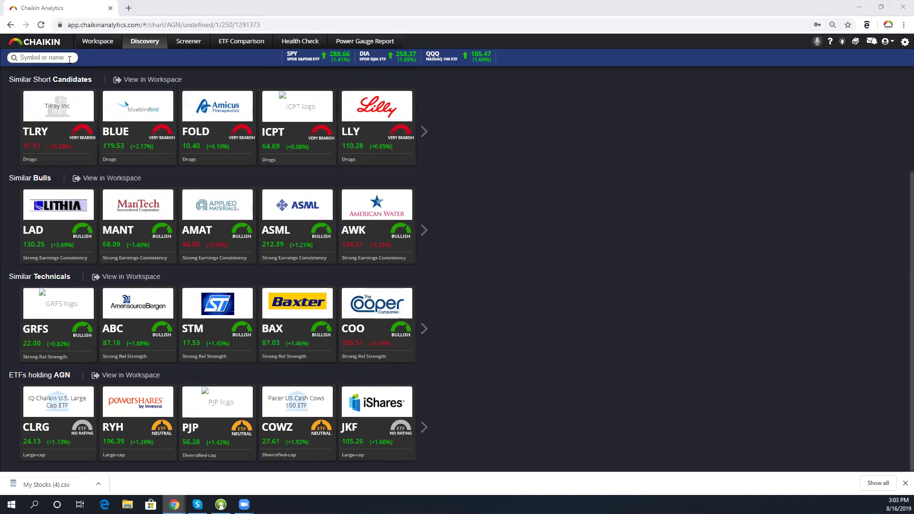
# Step: Save the Bull Personality Change results as a list titled with the owner's first name in possessive form plus "Screen"
pyautogui.click(189, 42)
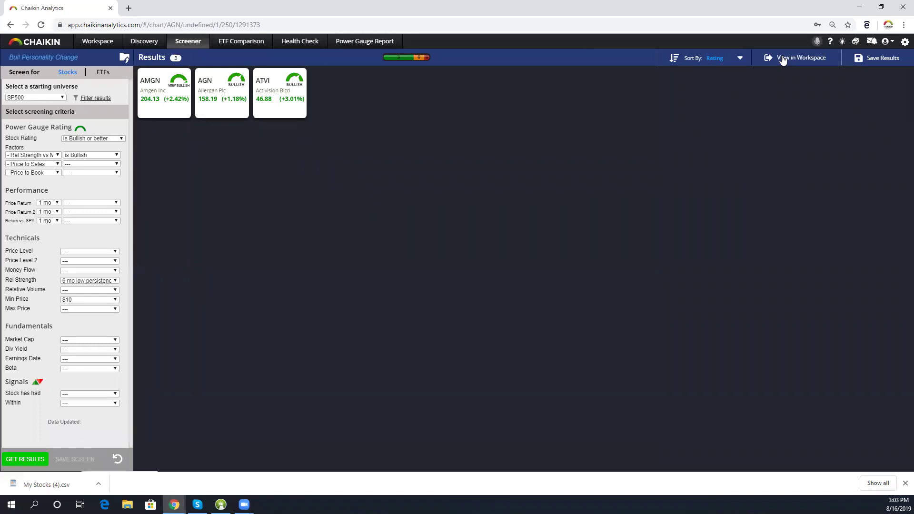
pyautogui.click(880, 59)
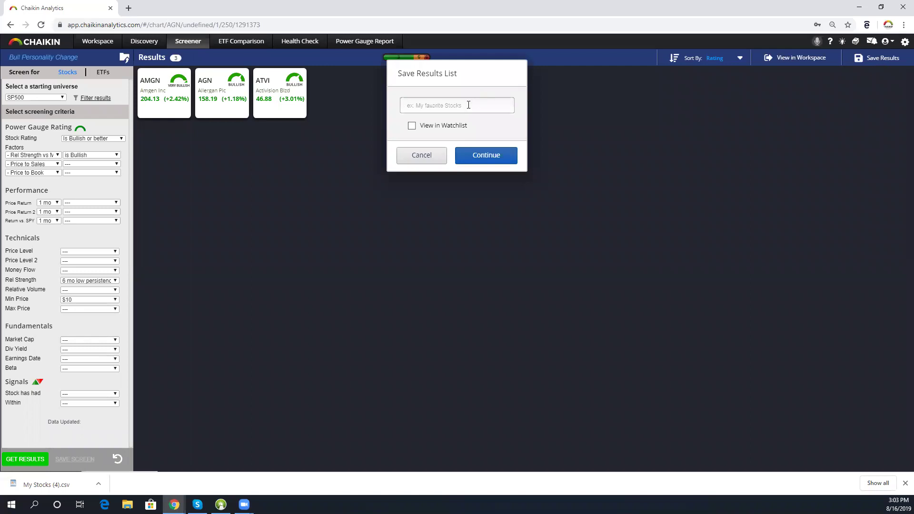
pyautogui.write('Goo')
pyautogui.press('BackSpace')
pyautogui.write('JAc')
pyautogui.press('BackSpace')
pyautogui.press('BackSpace')
pyautogui.write('ac')
pyautogui.press('BackSpace')
pyautogui.press('BackSpace')
pyautogui.press('BackSpace')
pyautogui.write("Jack's Screen")
pyautogui.click(483, 156)
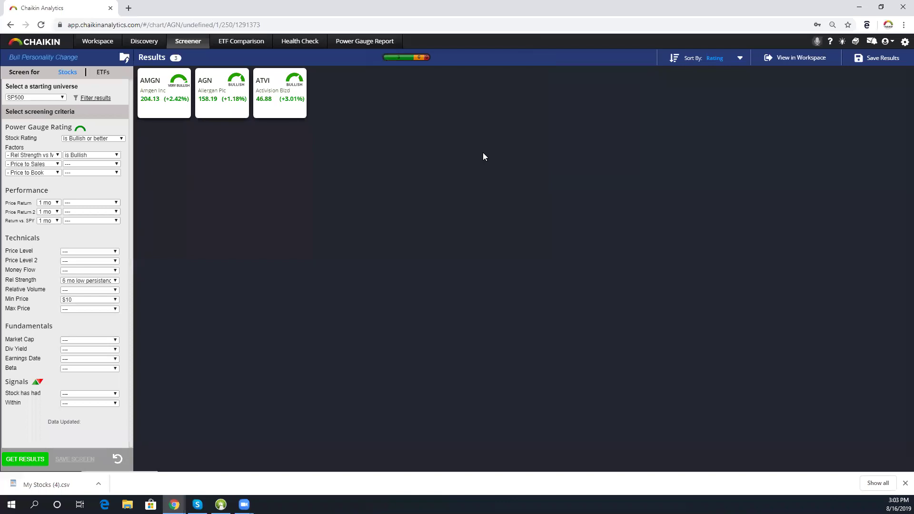
# Step: Display the newly saved screen results list in the Workspace
pyautogui.click(104, 44)
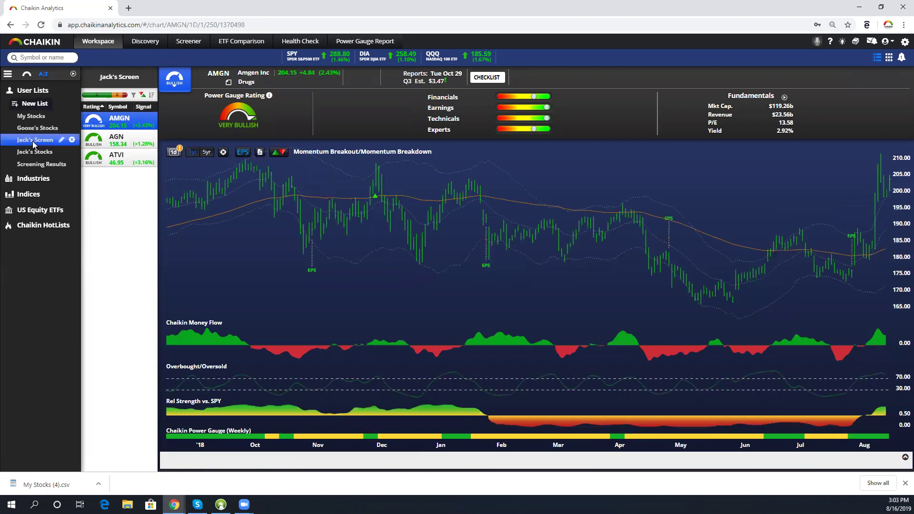
pyautogui.click(33, 141)
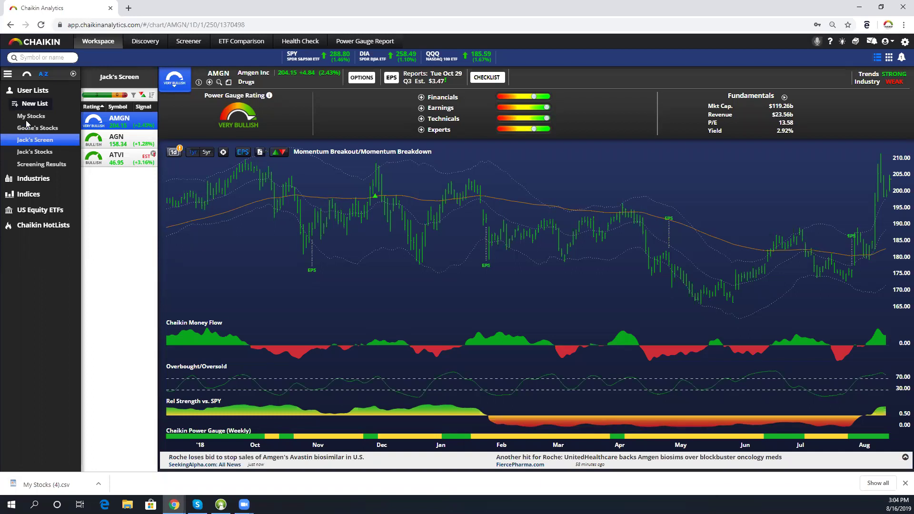
# Step: Display the My Stocks list, open the MU chart, and examine its Power Gauge ratings for the week of March 11
pyautogui.click(26, 119)
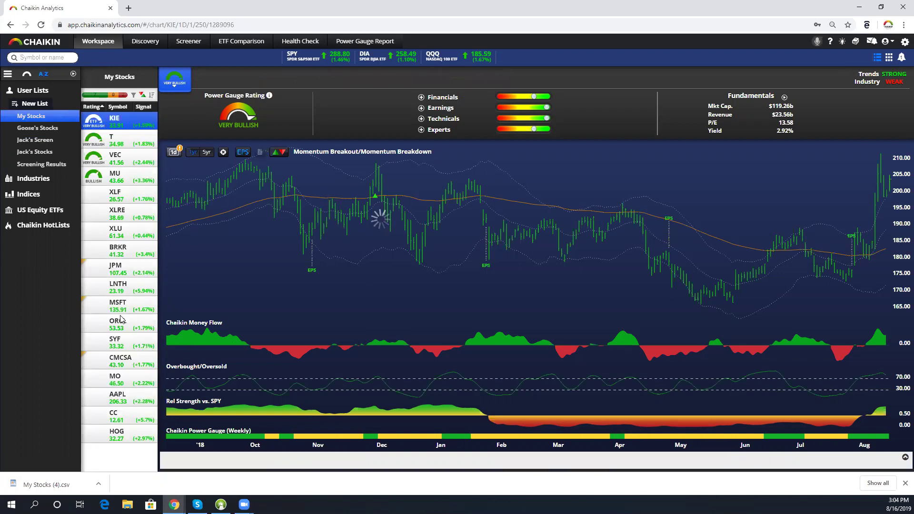
pyautogui.click(119, 179)
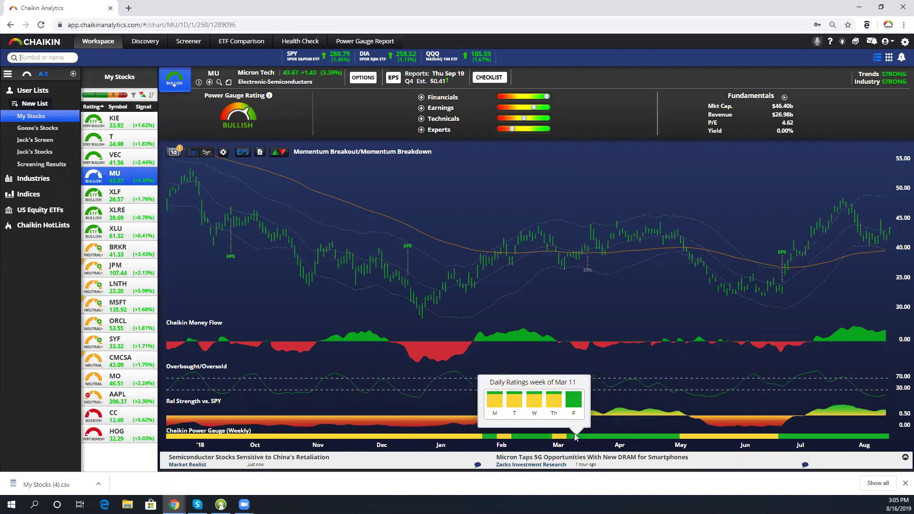
# Step: Inspect MU's chart data for August 7, 2019 and review the stock's Pre-Trade Research Checklist
pyautogui.moveTo(558, 436)
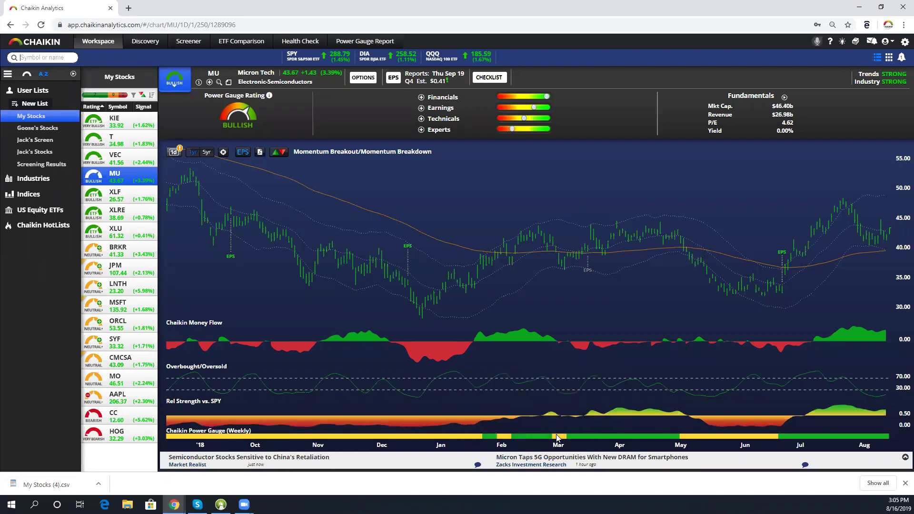
pyautogui.moveTo(527, 436)
pyautogui.click(870, 232)
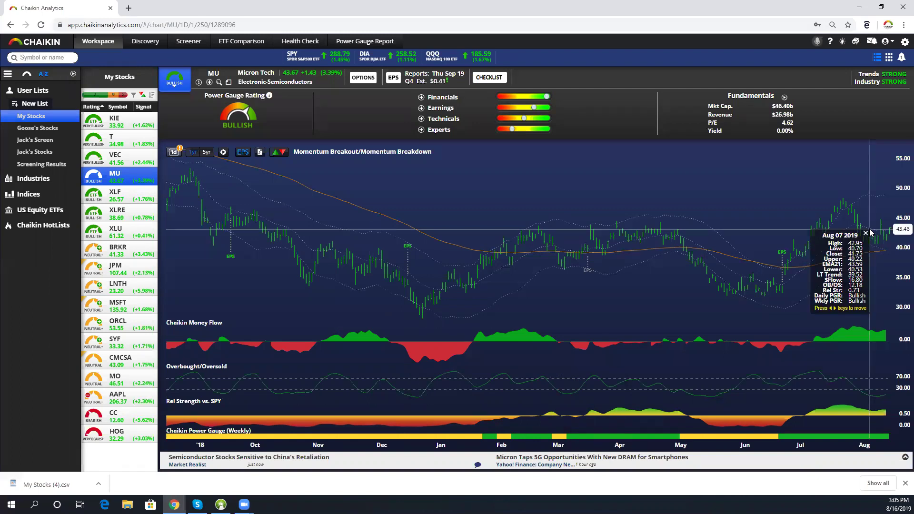
pyautogui.click(870, 232)
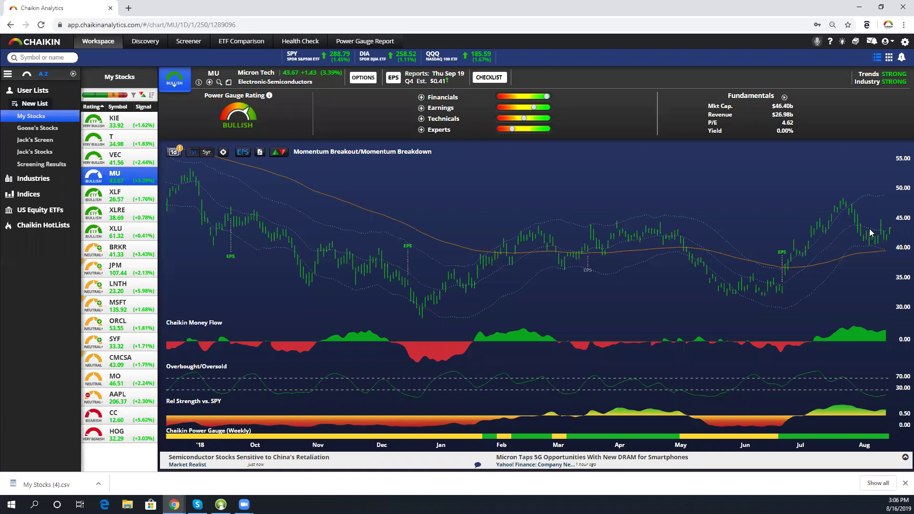
pyautogui.click(495, 80)
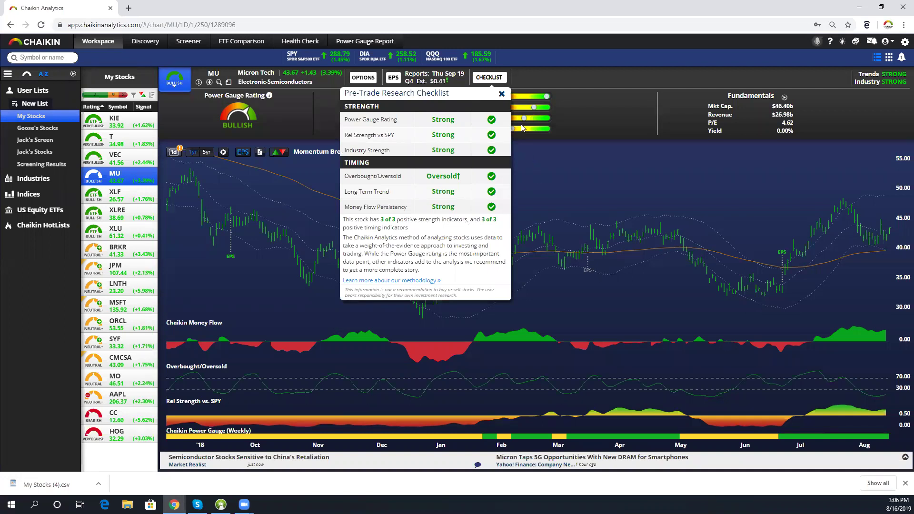
pyautogui.click(502, 93)
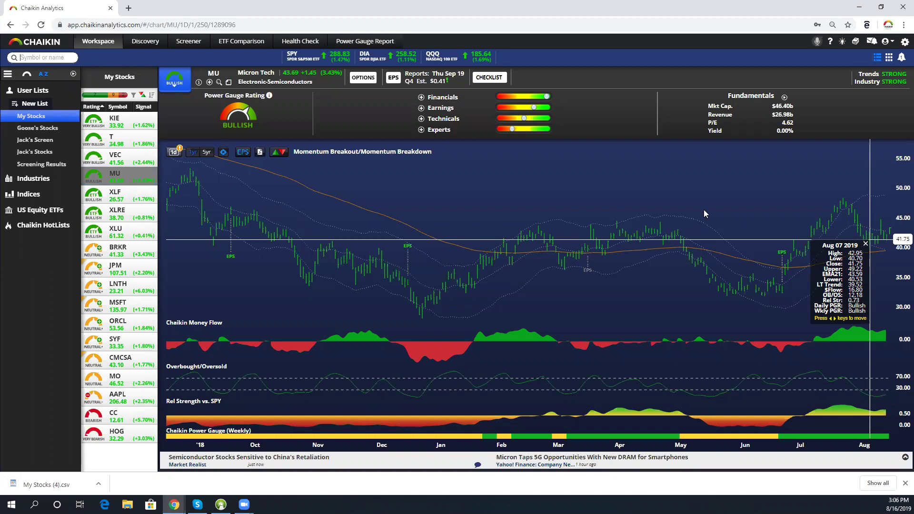
# Step: Step day by day through MU's chart data from August 8 to August 15, 2019
pyautogui.press('Right')
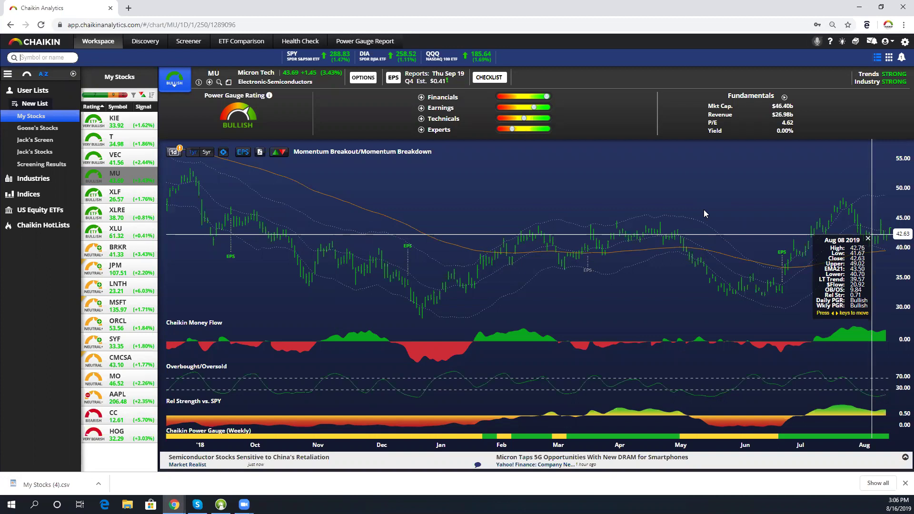
pyautogui.press('Right')
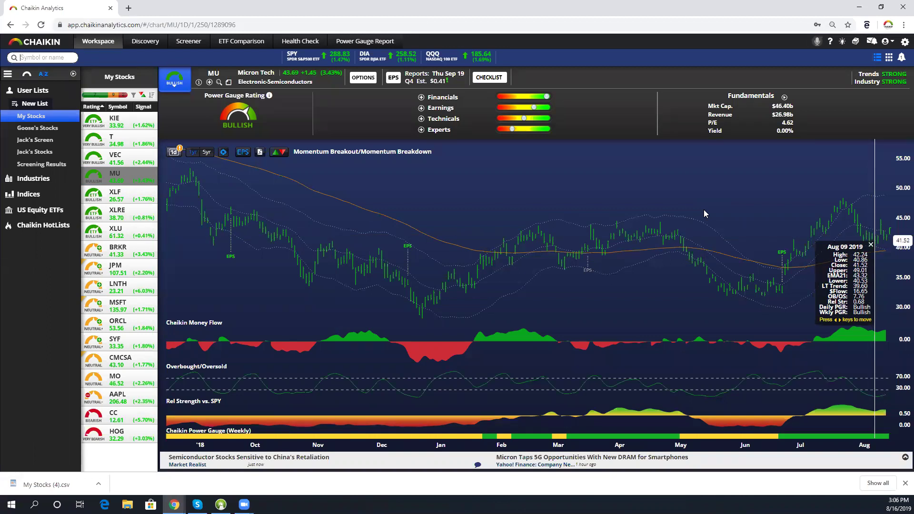
pyautogui.press('Right')
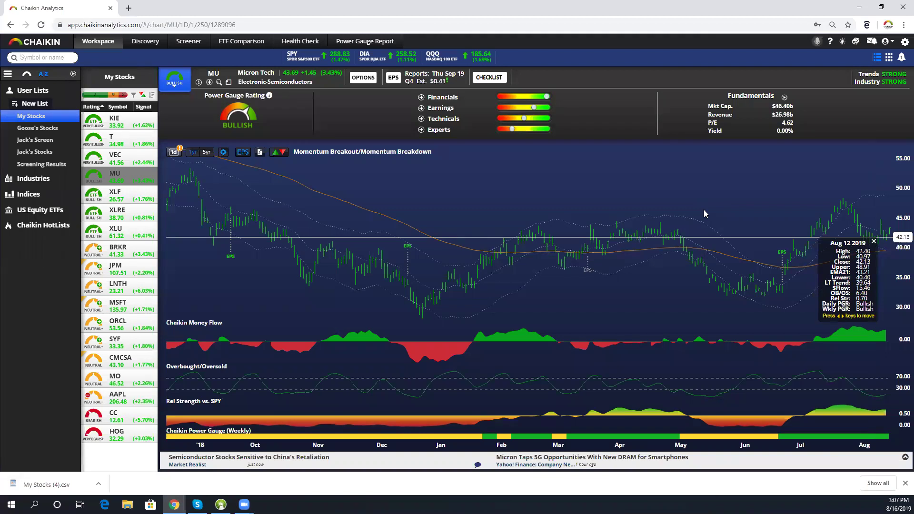
pyautogui.press('Right')
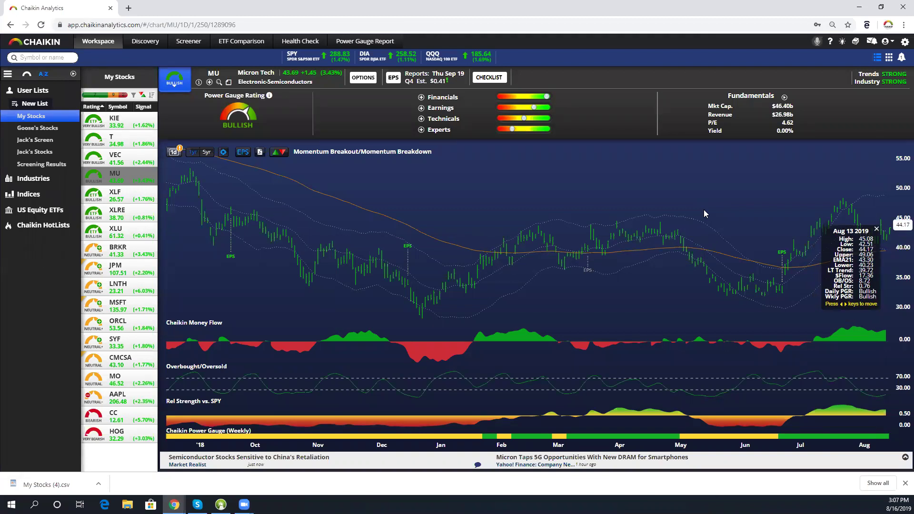
pyautogui.press('Right')
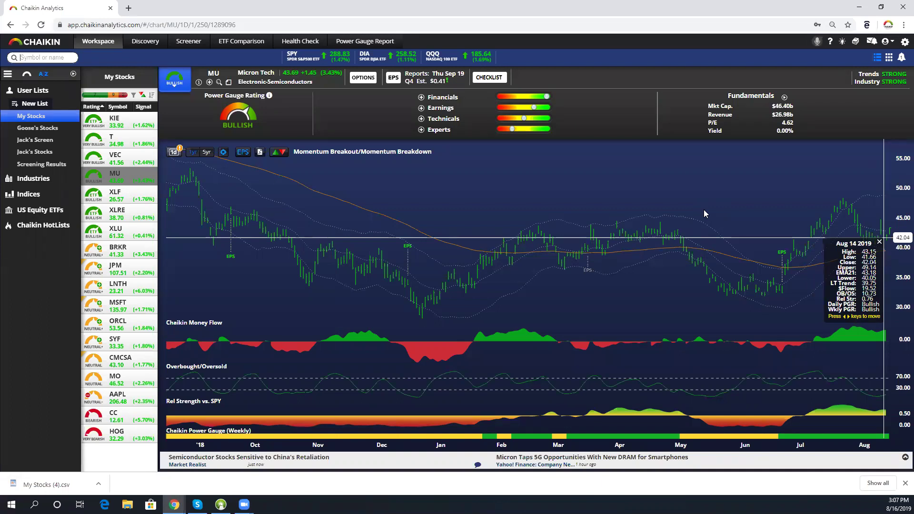
pyautogui.press('Right')
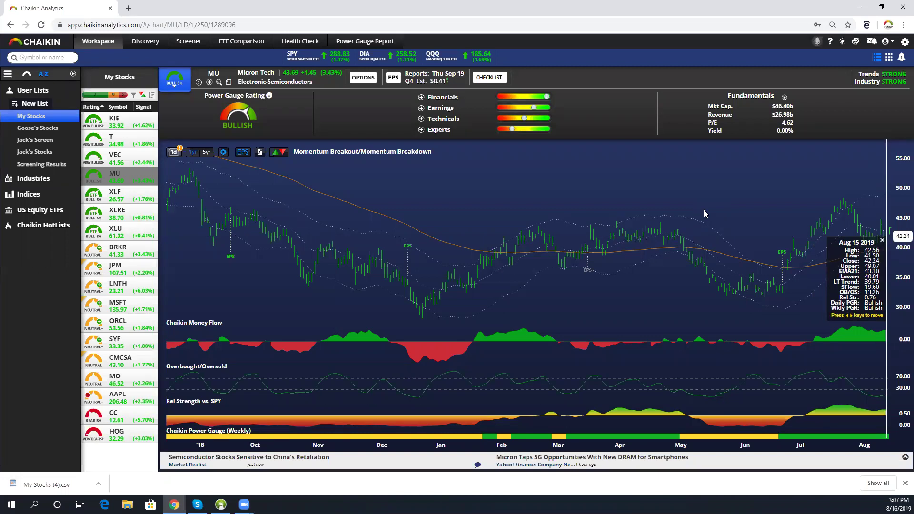
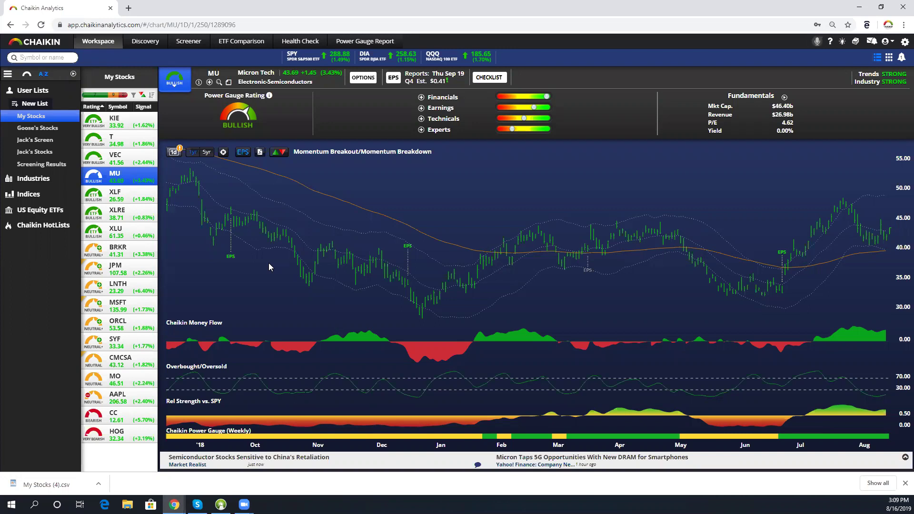
# Step: Return to the Screener and review the available saved screens without loading one
pyautogui.click(29, 57)
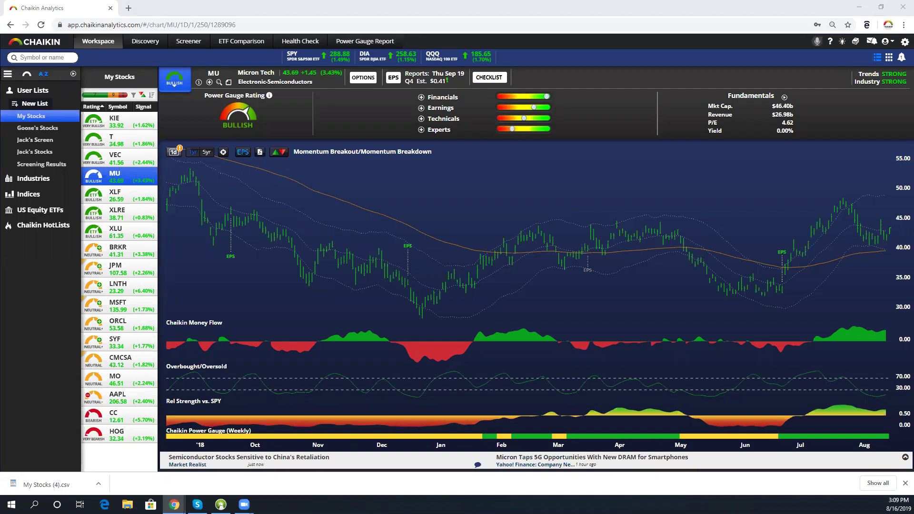
pyautogui.click(183, 43)
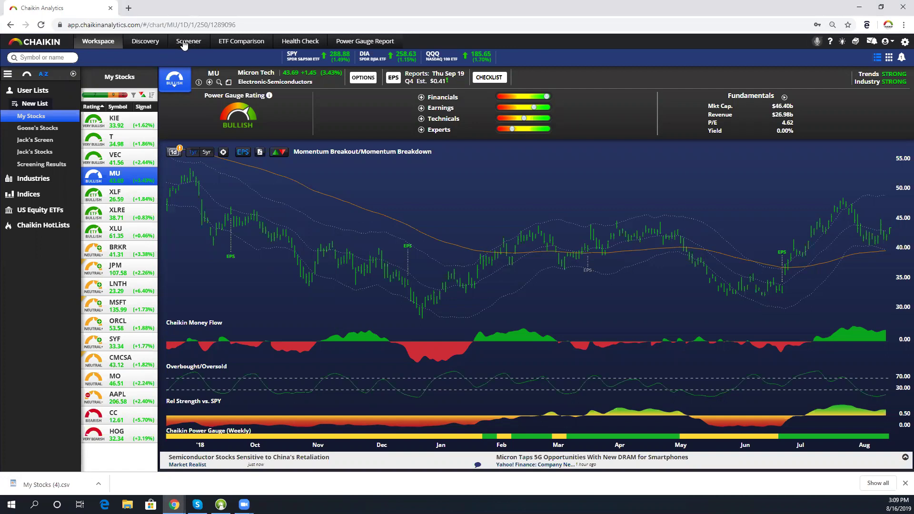
pyautogui.click(184, 44)
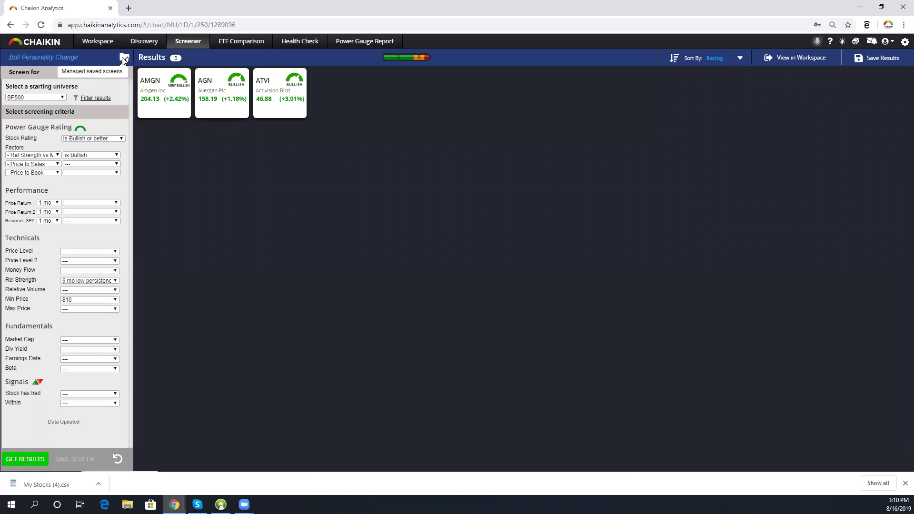
pyautogui.click(122, 58)
pyautogui.moveTo(100, 95)
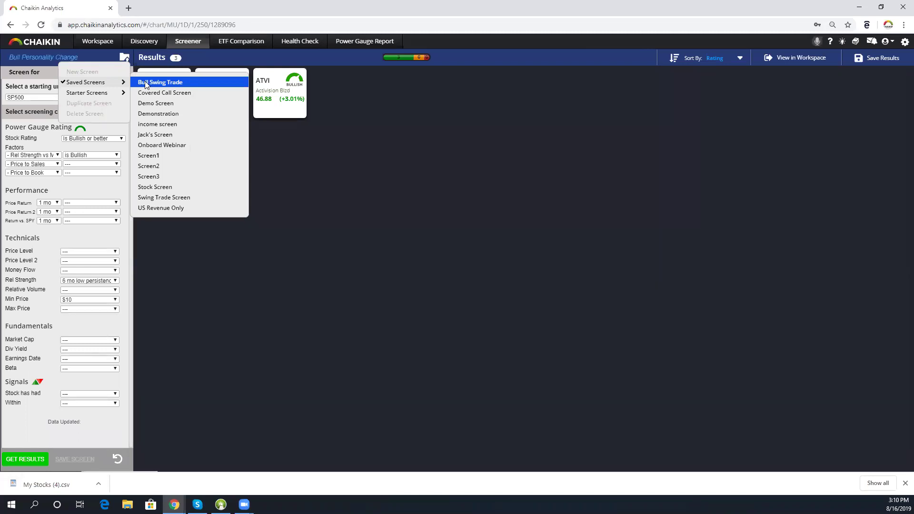
pyautogui.click(99, 80)
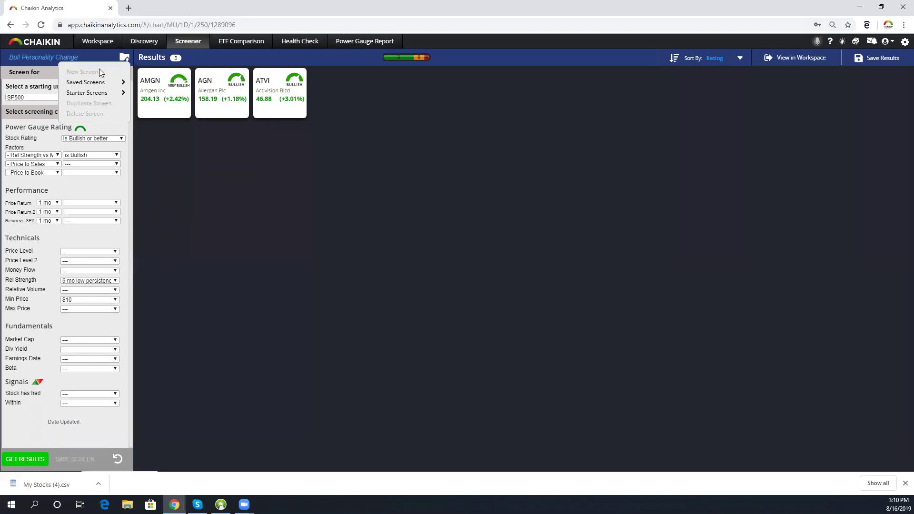
pyautogui.click(124, 57)
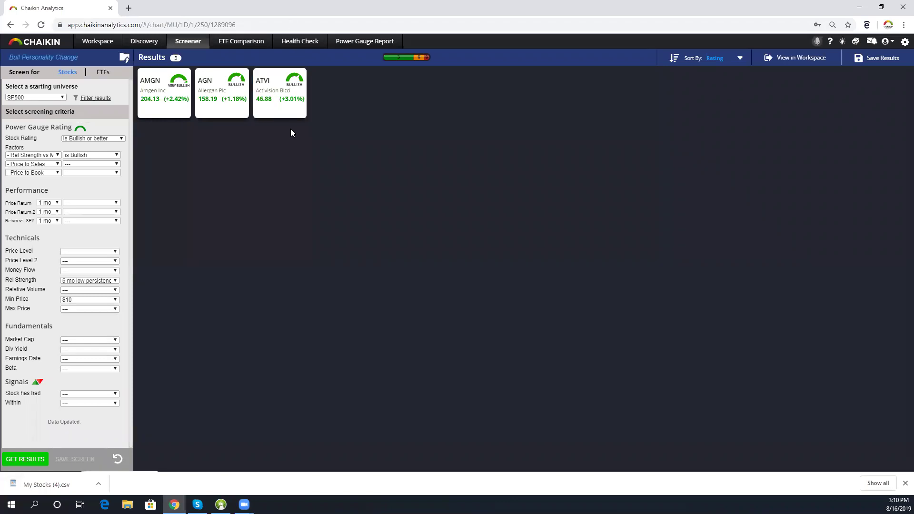
# Step: Go back to the MU chart in the Workspace and inspect its data for July 15 and July 9, 2019
pyautogui.click(95, 41)
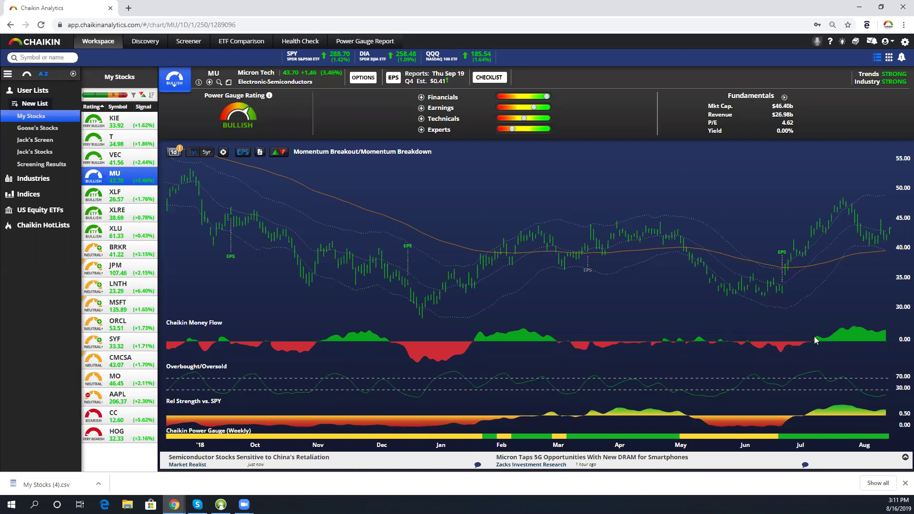
pyautogui.click(819, 292)
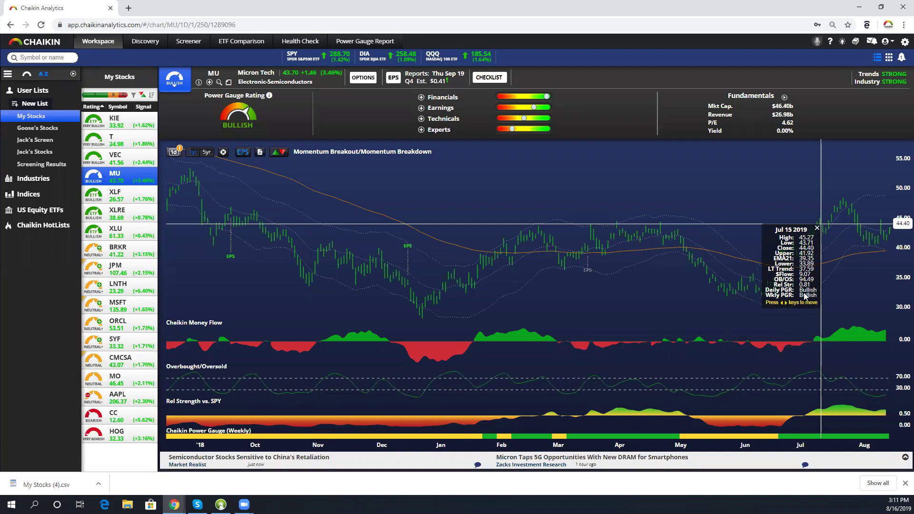
pyautogui.click(811, 319)
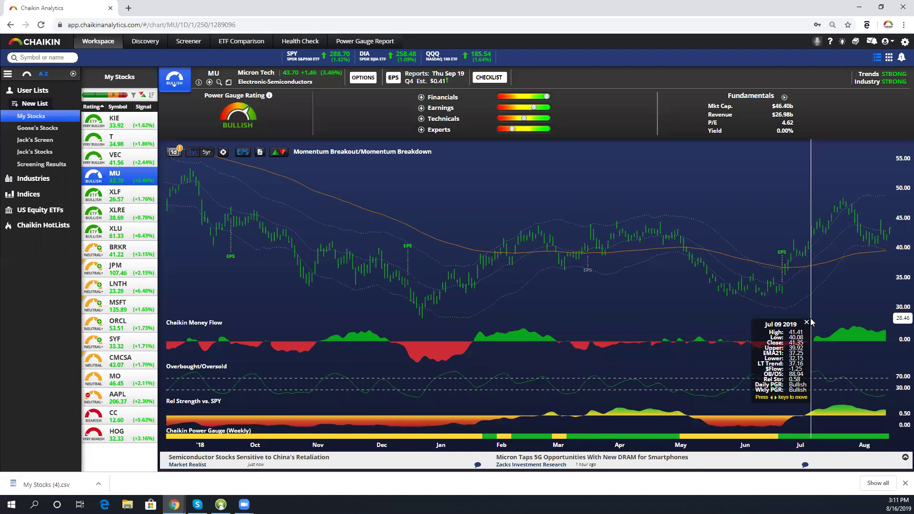
pyautogui.click(806, 322)
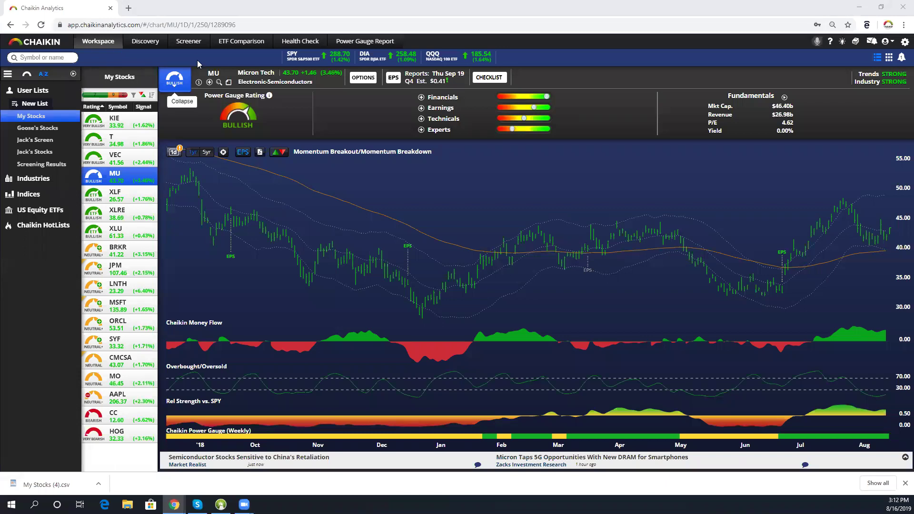
# Step: Switch the Screener from stock screening to ETF screening
pyautogui.click(189, 38)
pyautogui.click(189, 39)
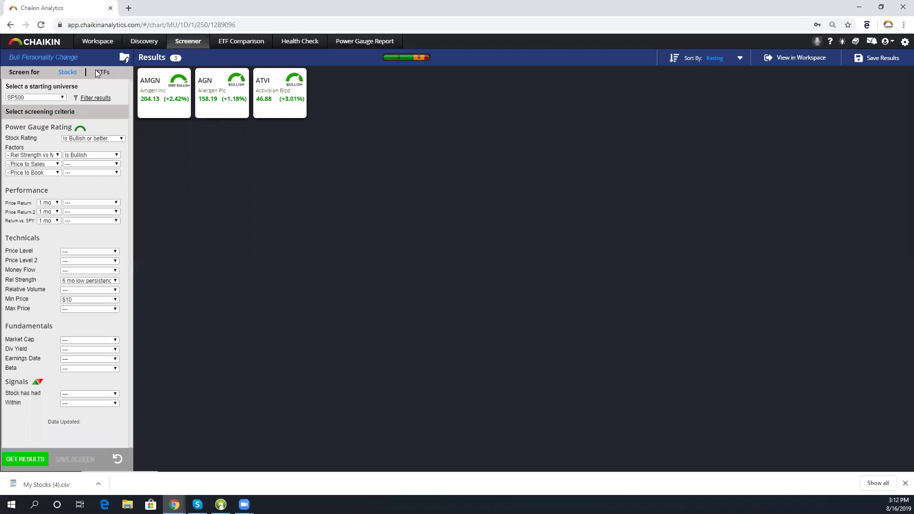
pyautogui.click(95, 70)
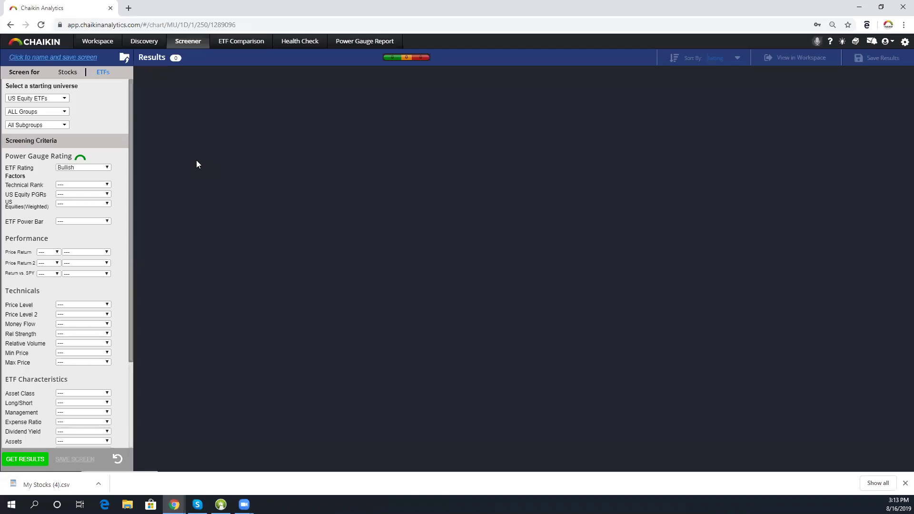
# Step: Show the full performance columns in the SPDR Sectors ETF comparison and deselect SPY, XLB, XLC and XLF for charting
pyautogui.click(240, 42)
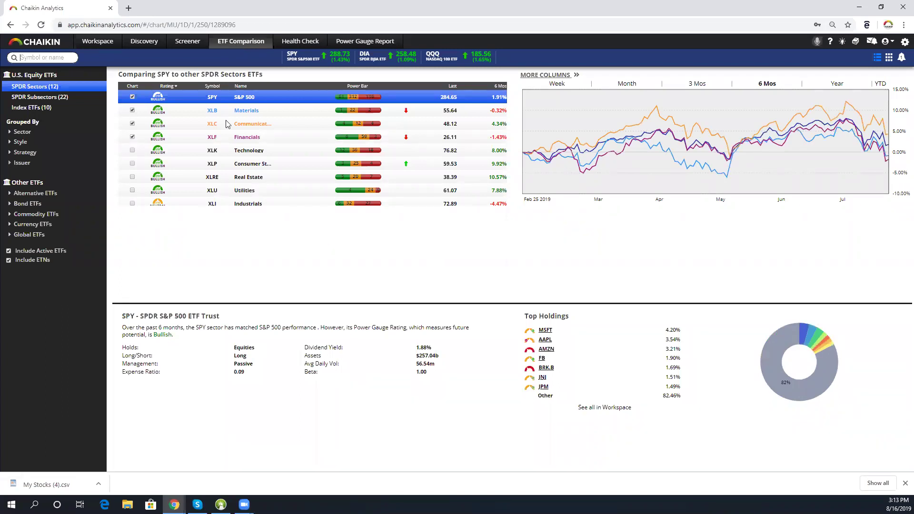
pyautogui.click(543, 76)
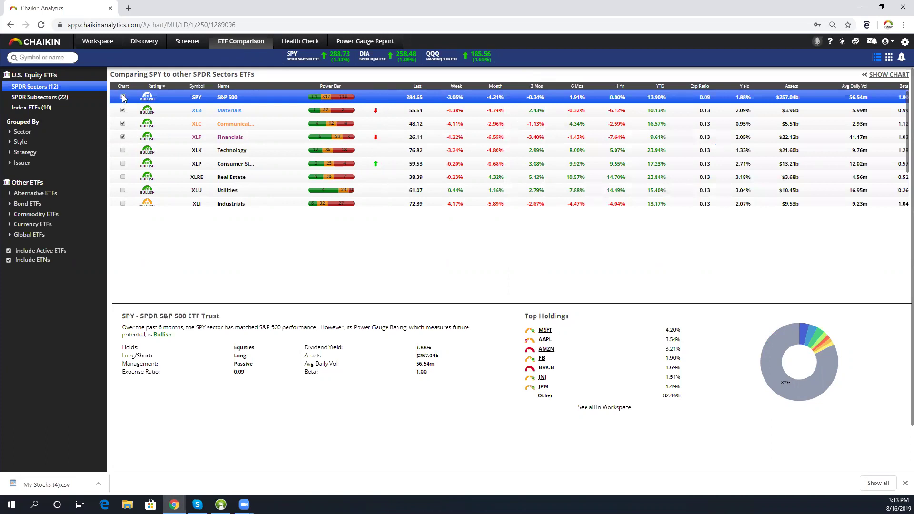
pyautogui.click(123, 110)
pyautogui.click(123, 124)
pyautogui.click(123, 136)
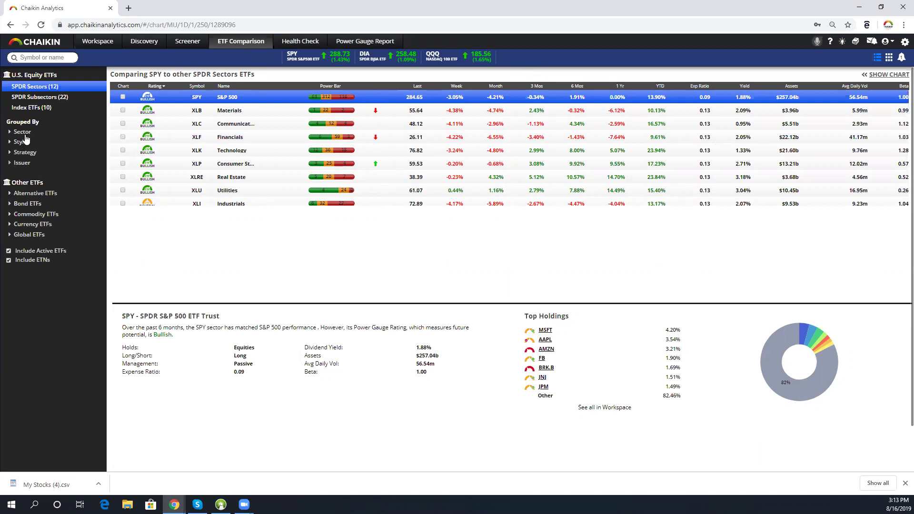
# Step: Display the SPDR Subsectors comparison and deselect KIE, XAR, RWR and SPY for charting
pyautogui.click(26, 98)
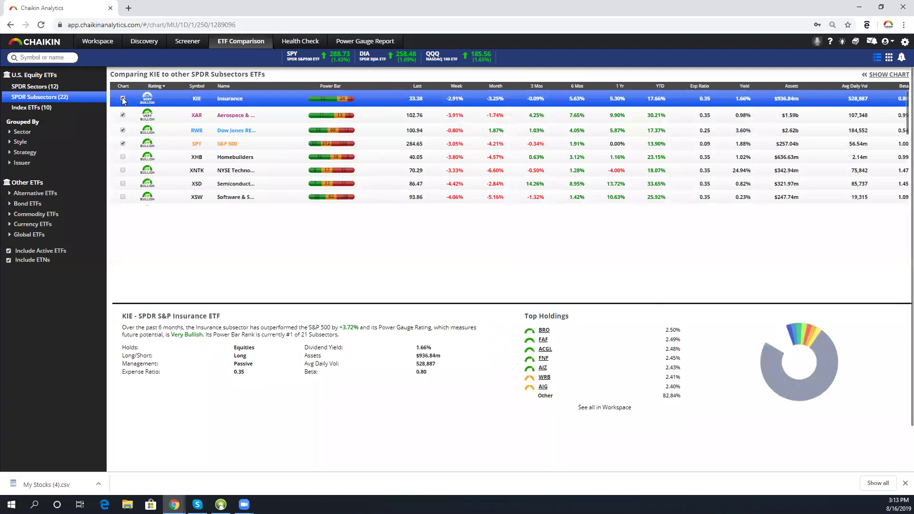
pyautogui.click(124, 115)
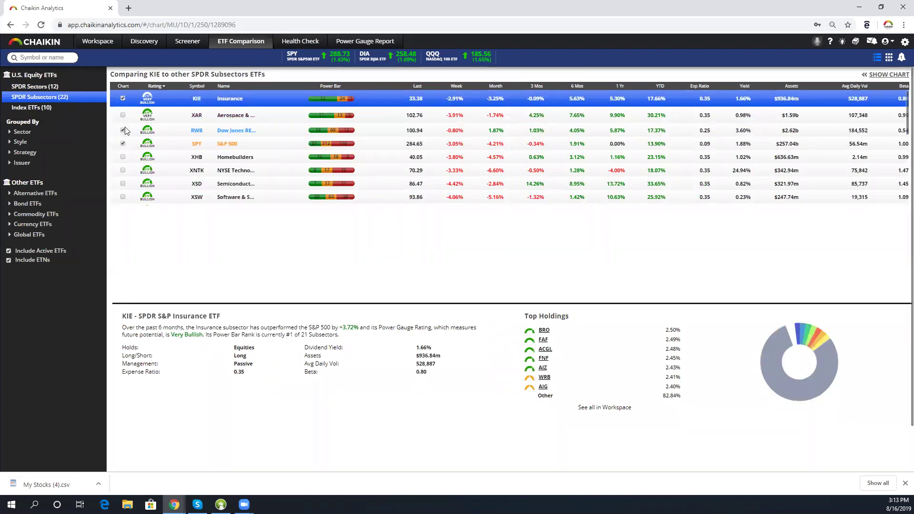
pyautogui.click(123, 130)
pyautogui.click(123, 146)
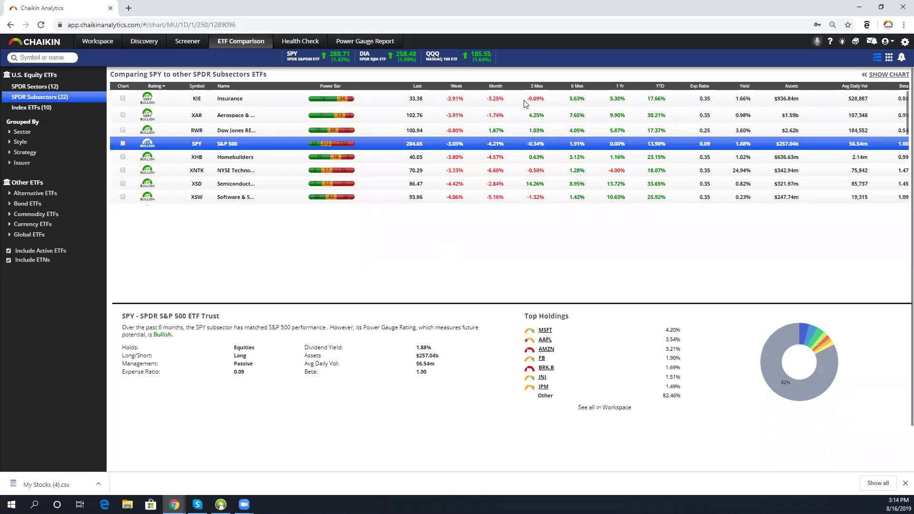
# Step: Sort the SPDR Subsectors ETFs by one-month return, and re-sort them by six-month return to compare them with SPY
pyautogui.click(500, 86)
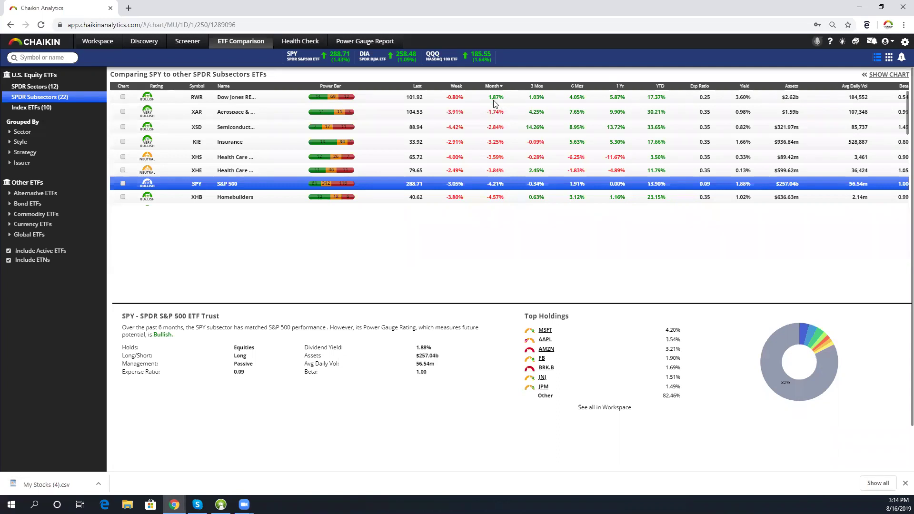
pyautogui.click(578, 87)
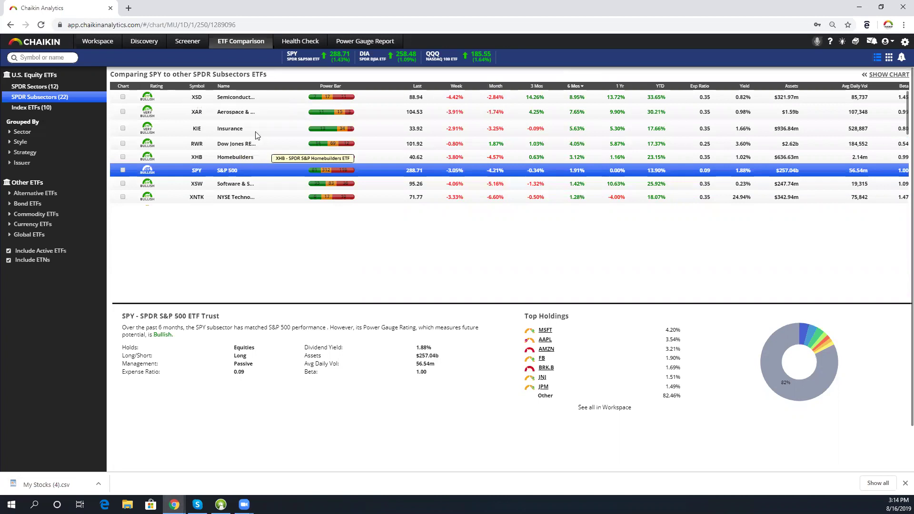
pyautogui.scroll(-1, 257, 138)
pyautogui.scroll(1, 258, 138)
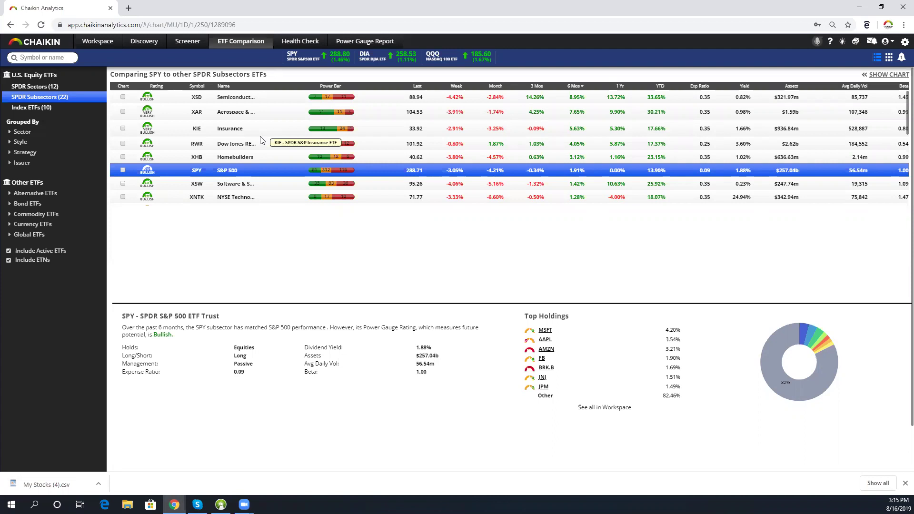
# Step: Return to the Screener and switch it from ETF screening to stock screening
pyautogui.click(186, 43)
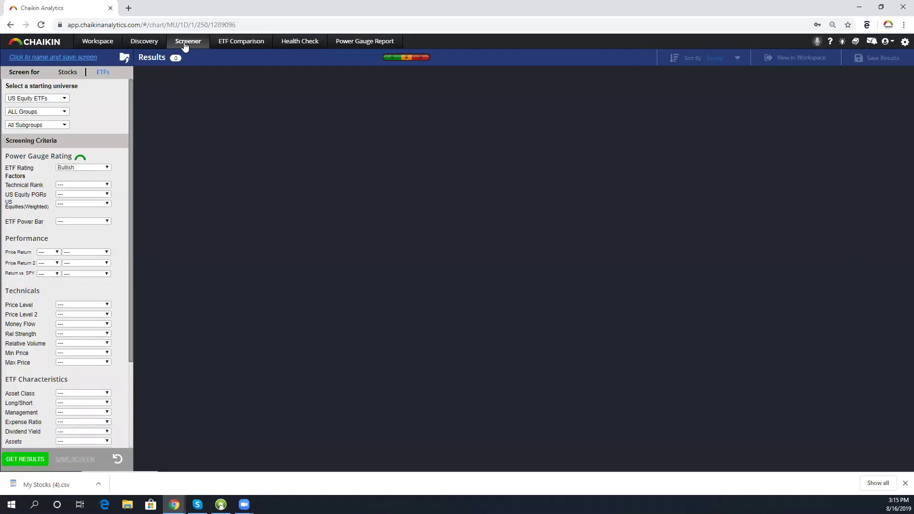
pyautogui.click(124, 58)
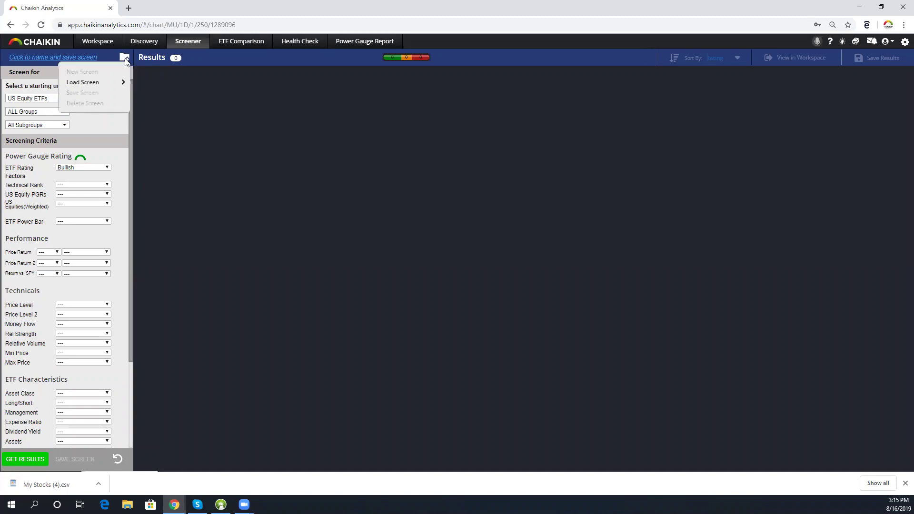
pyautogui.moveTo(107, 80)
pyautogui.click(145, 208)
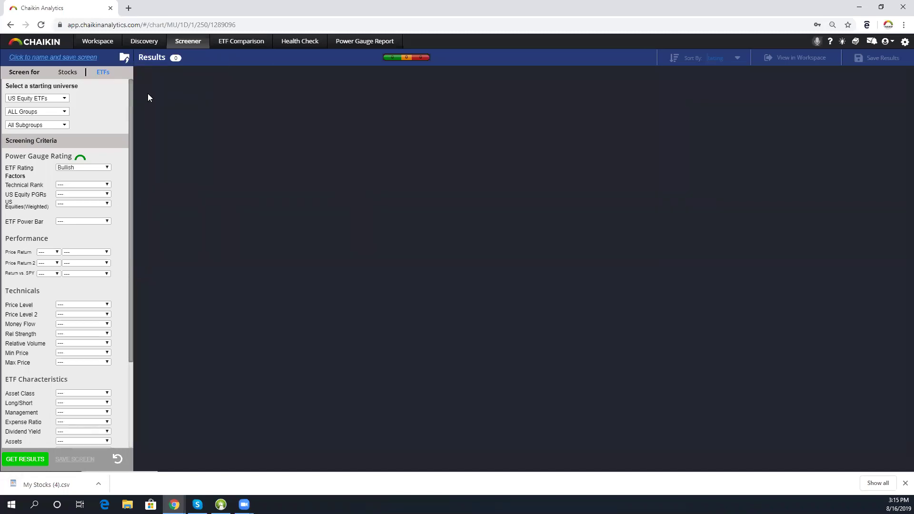
pyautogui.click(73, 72)
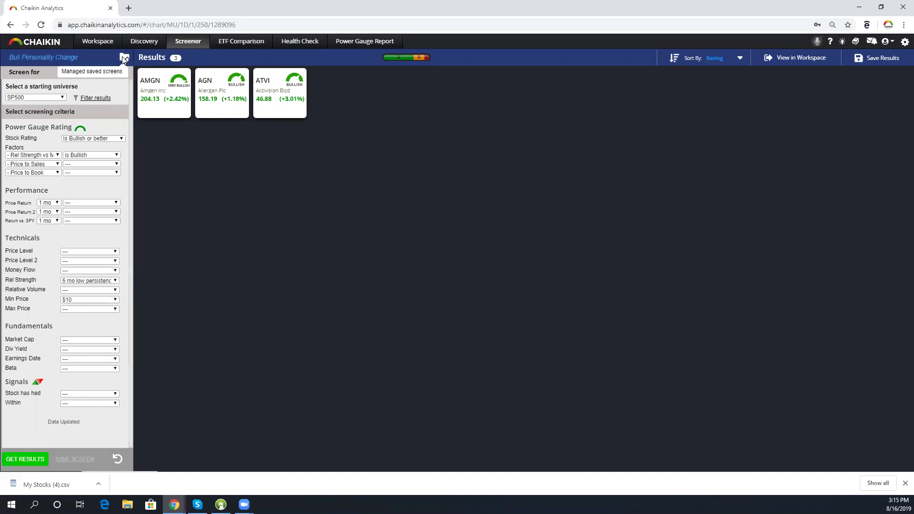
# Step: Set the Bull Personality Change screen's starting universe to the XSW, XSD and RWR subsectors in place of KBE, and update the results
pyautogui.click(63, 98)
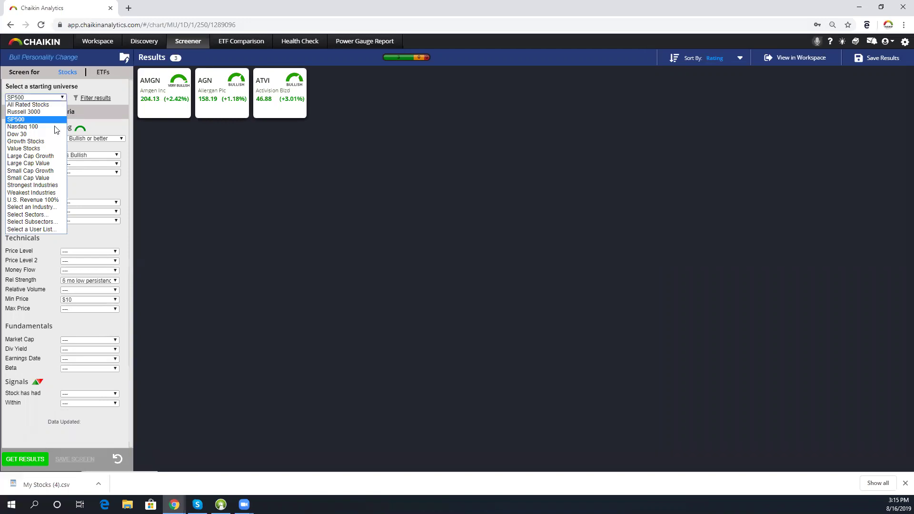
pyautogui.click(40, 222)
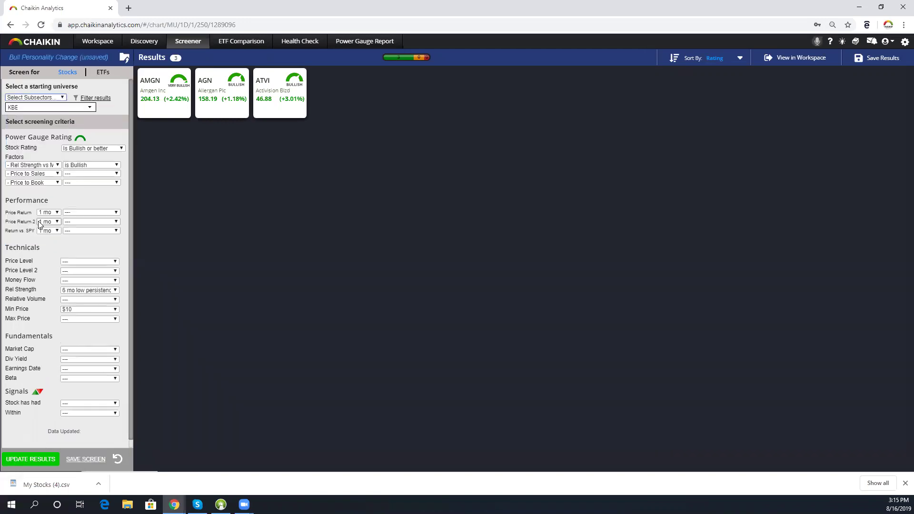
pyautogui.click(22, 107)
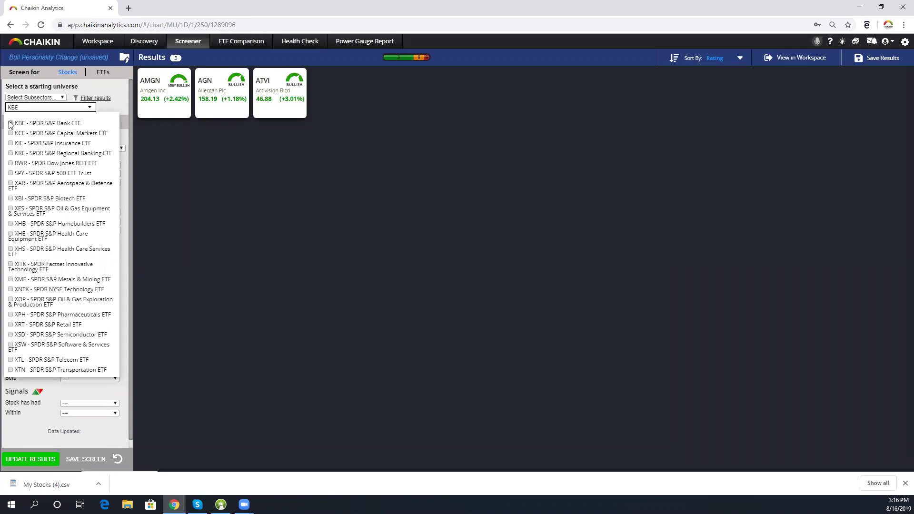
pyautogui.scroll(-1, 14, 266)
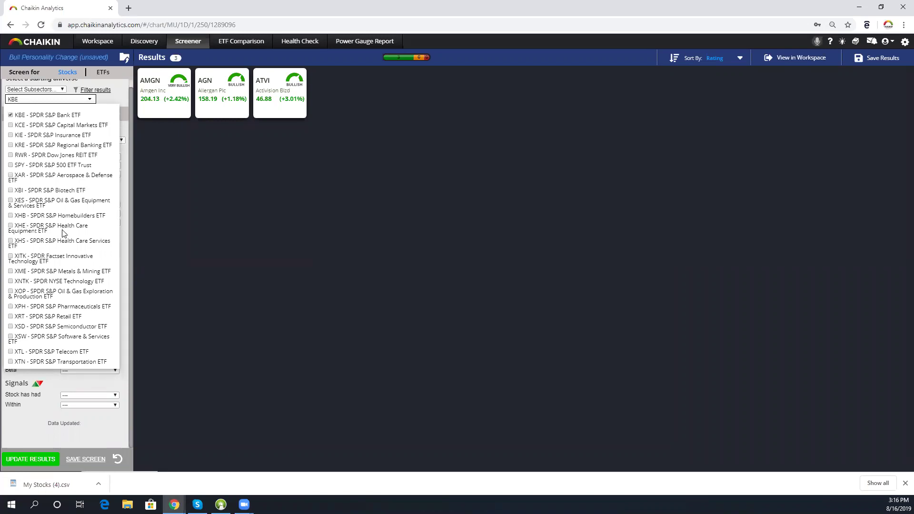
pyautogui.click(10, 339)
pyautogui.click(10, 326)
pyautogui.click(10, 114)
pyautogui.click(11, 155)
pyautogui.click(118, 97)
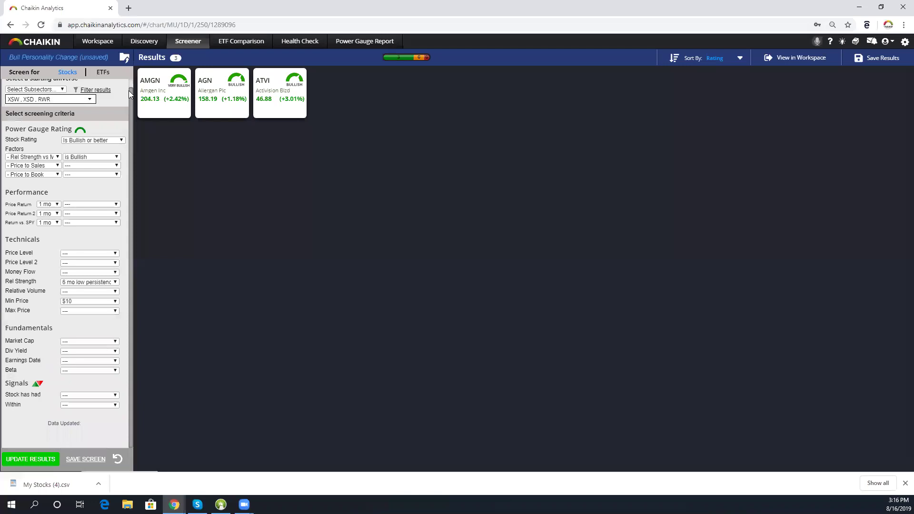
pyautogui.scroll(1, 131, 77)
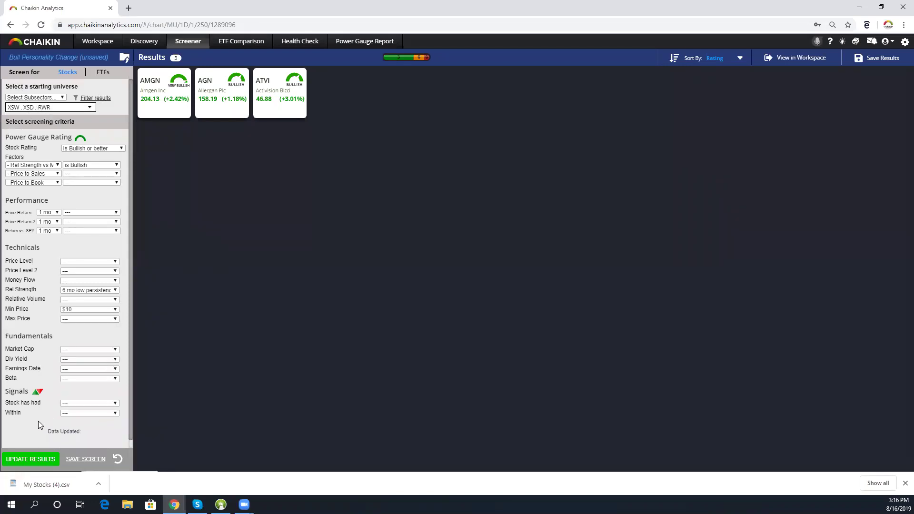
pyautogui.click(32, 460)
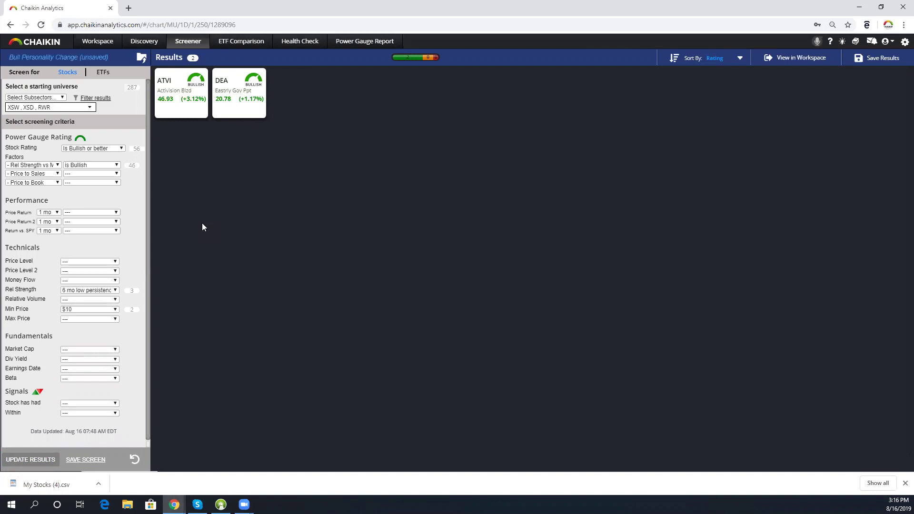
# Step: Reset the stock screen's criteria and load the Bull Swing Trade starter screen
pyautogui.click(142, 57)
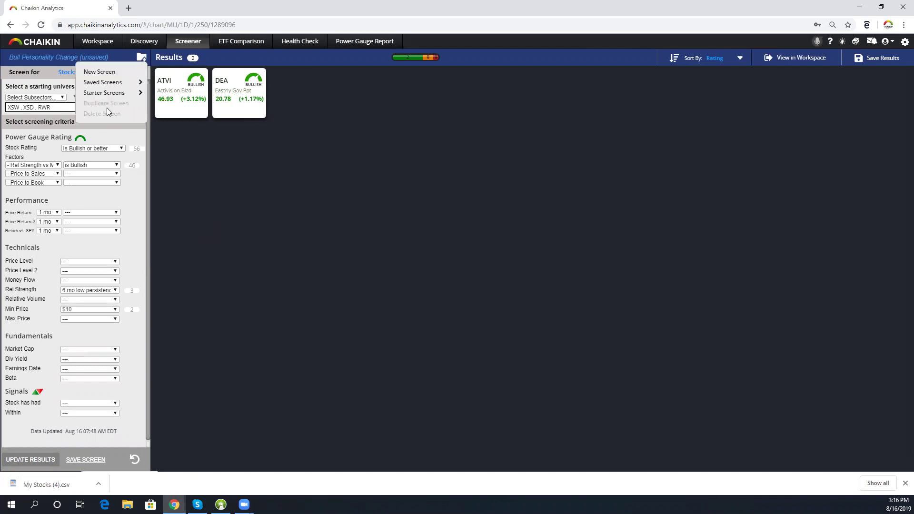
pyautogui.click(134, 459)
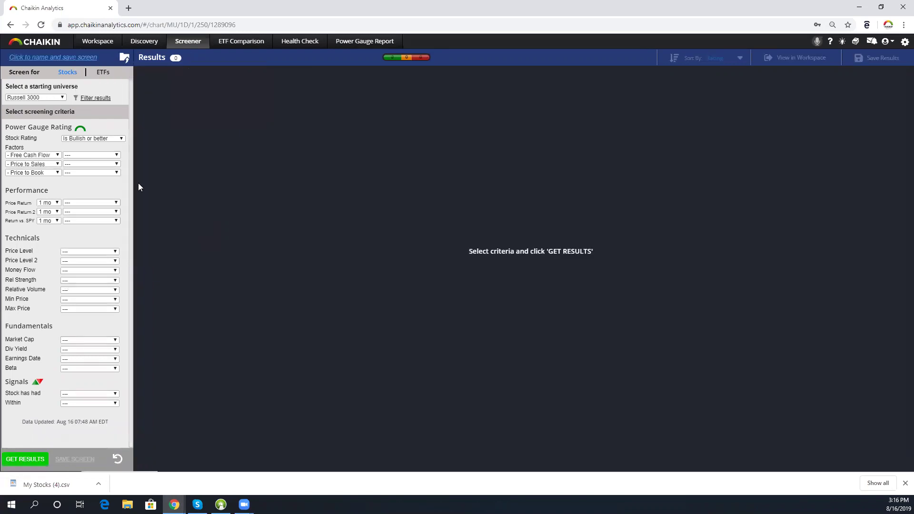
pyautogui.click(126, 57)
pyautogui.moveTo(113, 92)
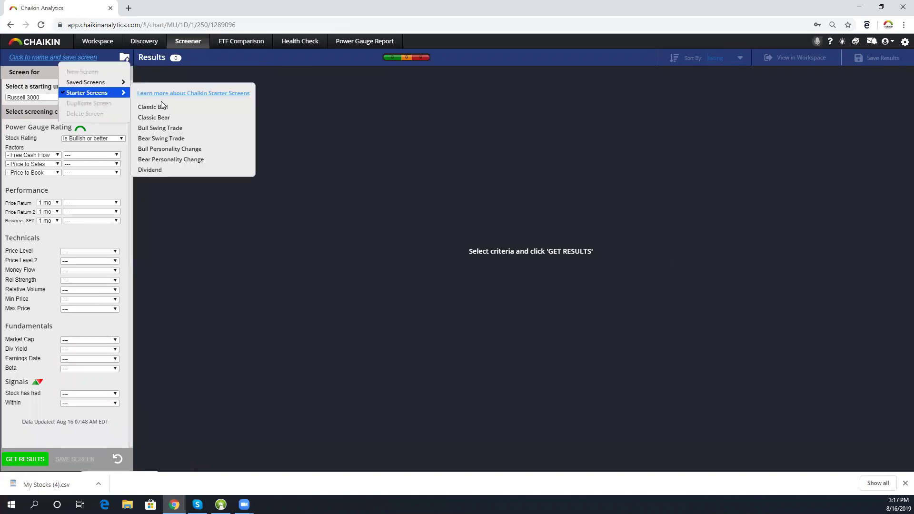
pyautogui.click(164, 128)
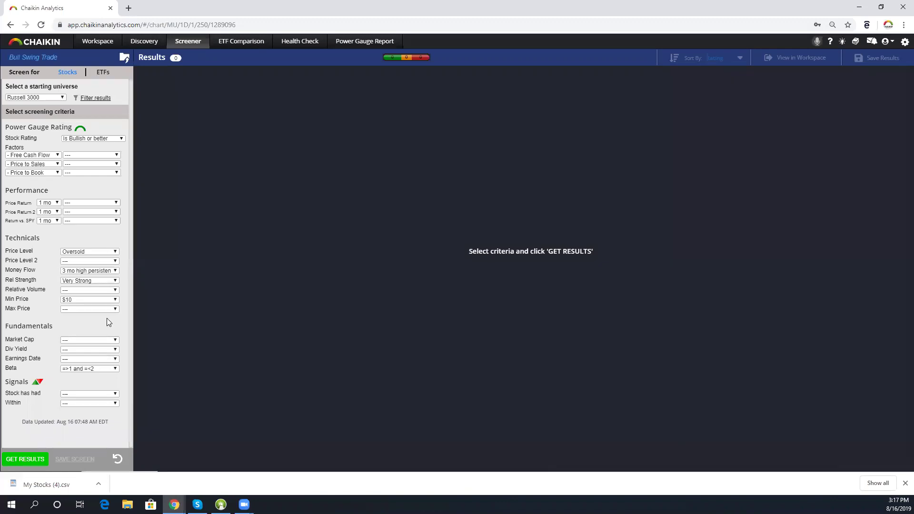
# Step: Change the Bull Swing Trade screen's starting universe to the XSW, XHS and XHE subsectors and get the results
pyautogui.click(62, 98)
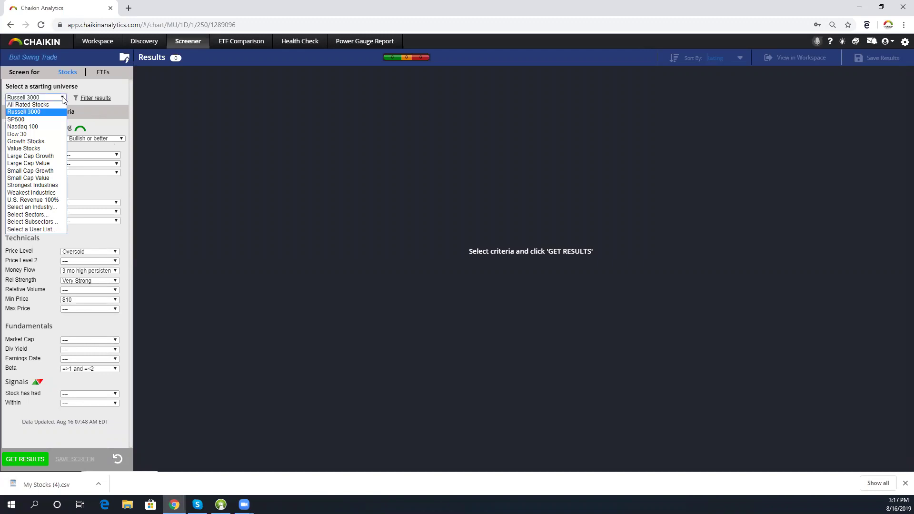
pyautogui.click(36, 222)
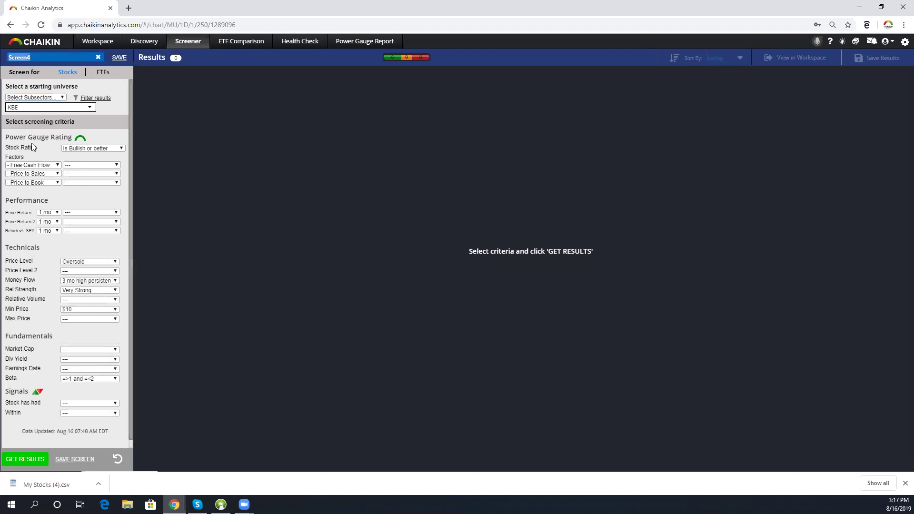
pyautogui.click(32, 107)
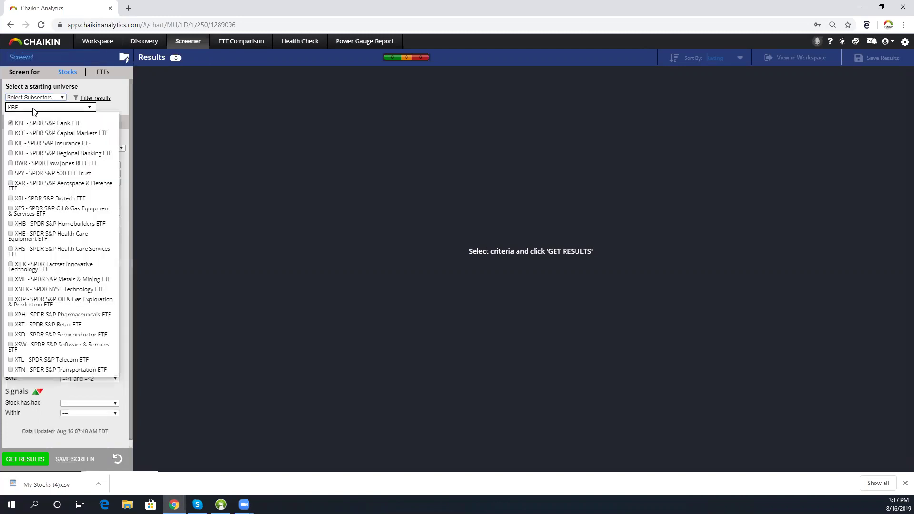
pyautogui.click(11, 124)
pyautogui.click(17, 348)
pyautogui.click(10, 123)
pyautogui.scroll(-1, 17, 272)
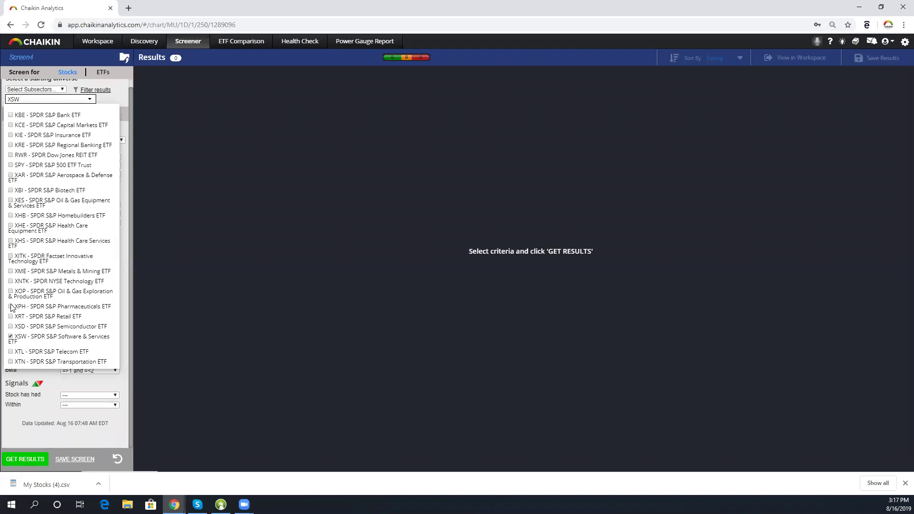
pyautogui.click(10, 242)
pyautogui.click(10, 225)
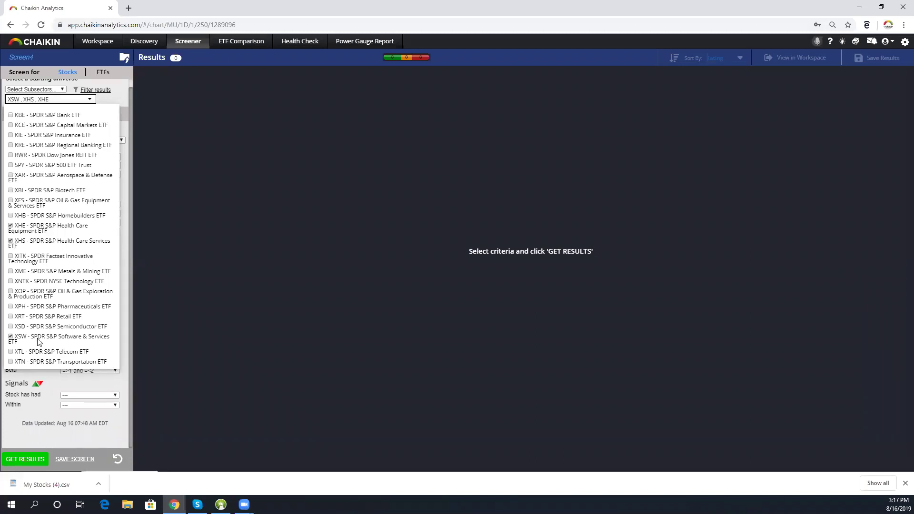
pyautogui.click(27, 461)
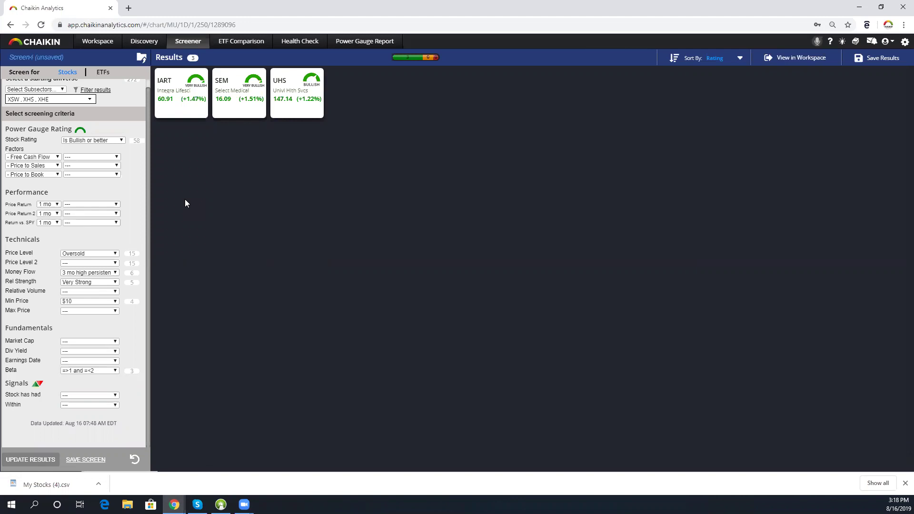
# Step: Return from the screening results to the Workspace with the My Stocks list
pyautogui.click(98, 43)
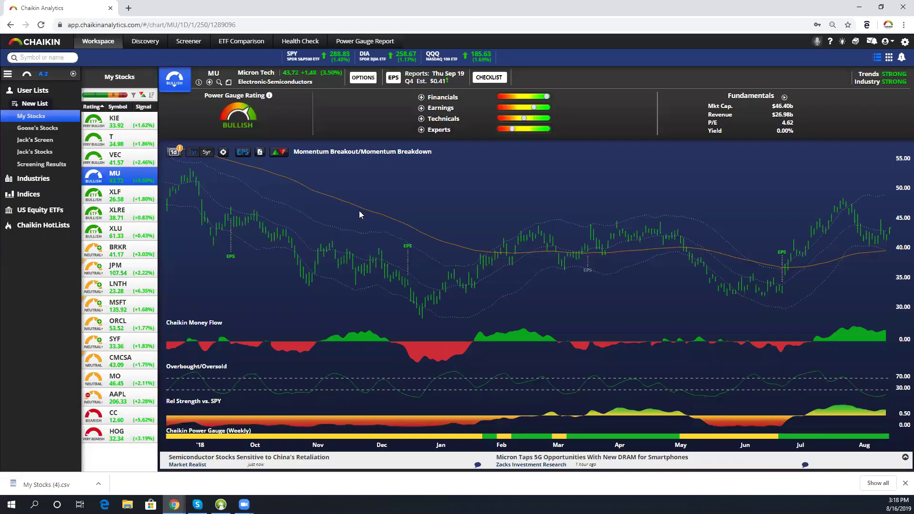